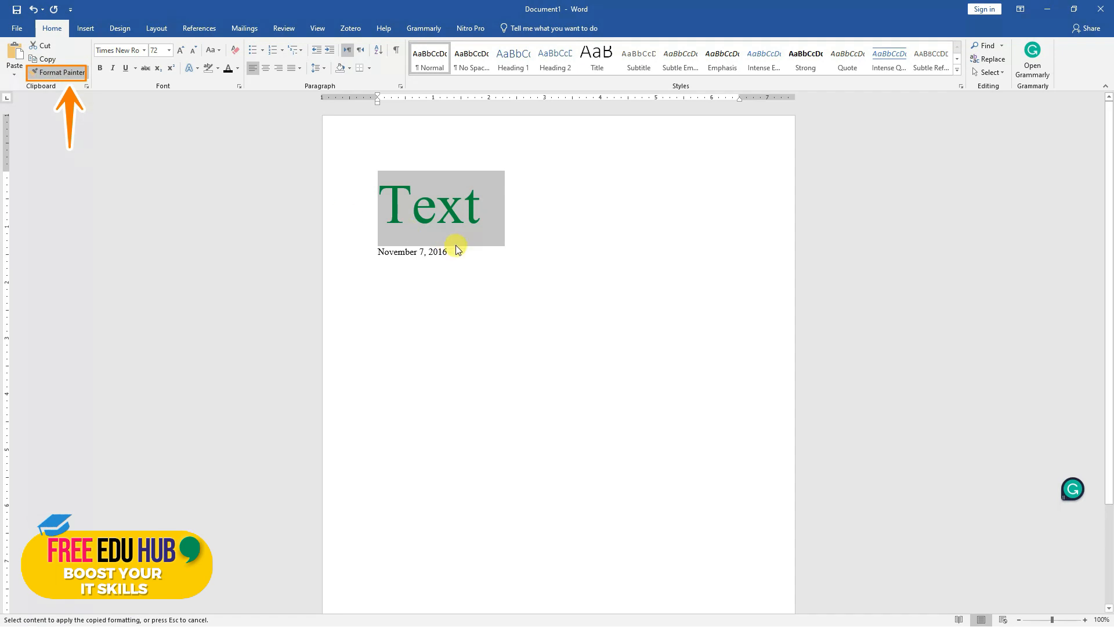
# Apply the copied formatting of the large green "Text" line to the date "November 7, 2016"
pyautogui.moveTo(451, 253); pyautogui.dragTo(365, 253)
pyautogui.click(462, 298)
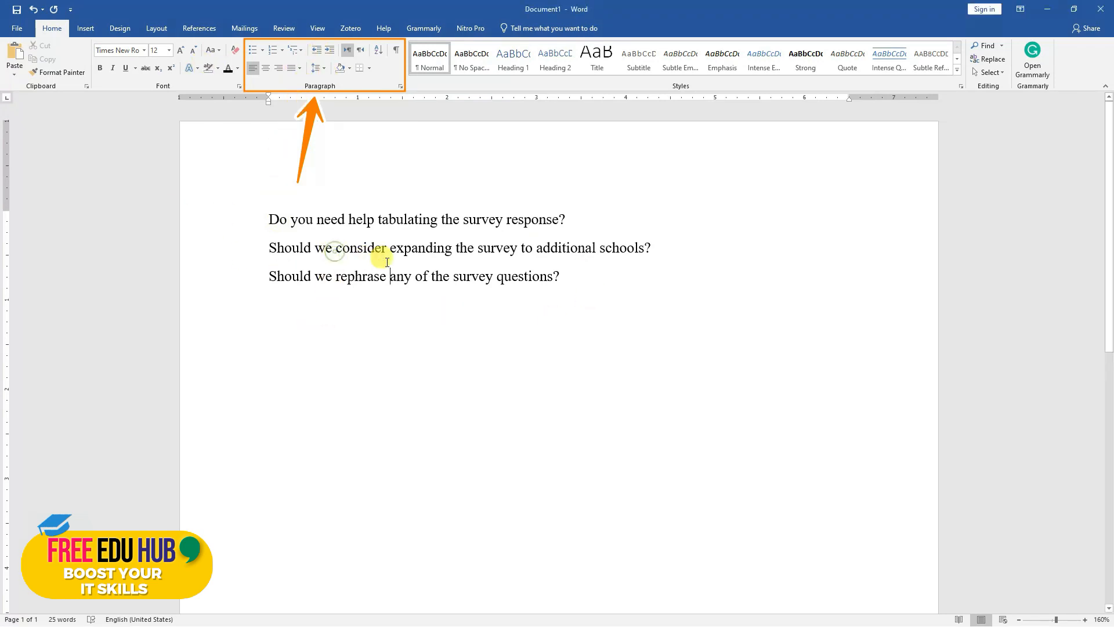
# Turn the three survey questions into a bulleted list with round bullets and change the bullet style to check marks
pyautogui.click(576, 276)
pyautogui.hotkey('ctrl', 'a')
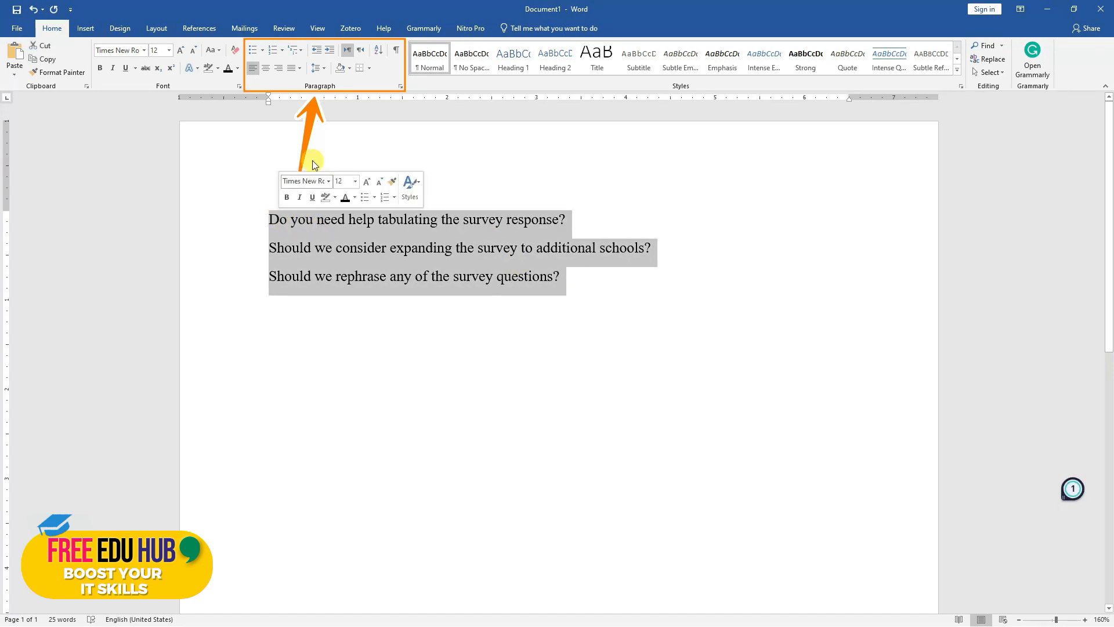
pyautogui.click(250, 51)
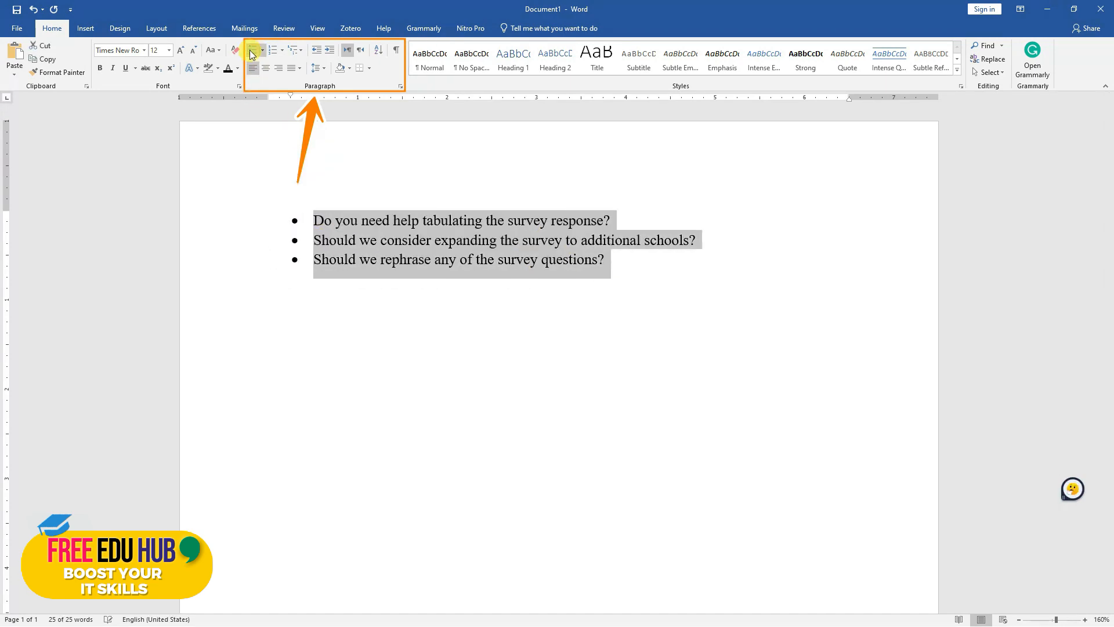
pyautogui.click(250, 51)
pyautogui.click(262, 50)
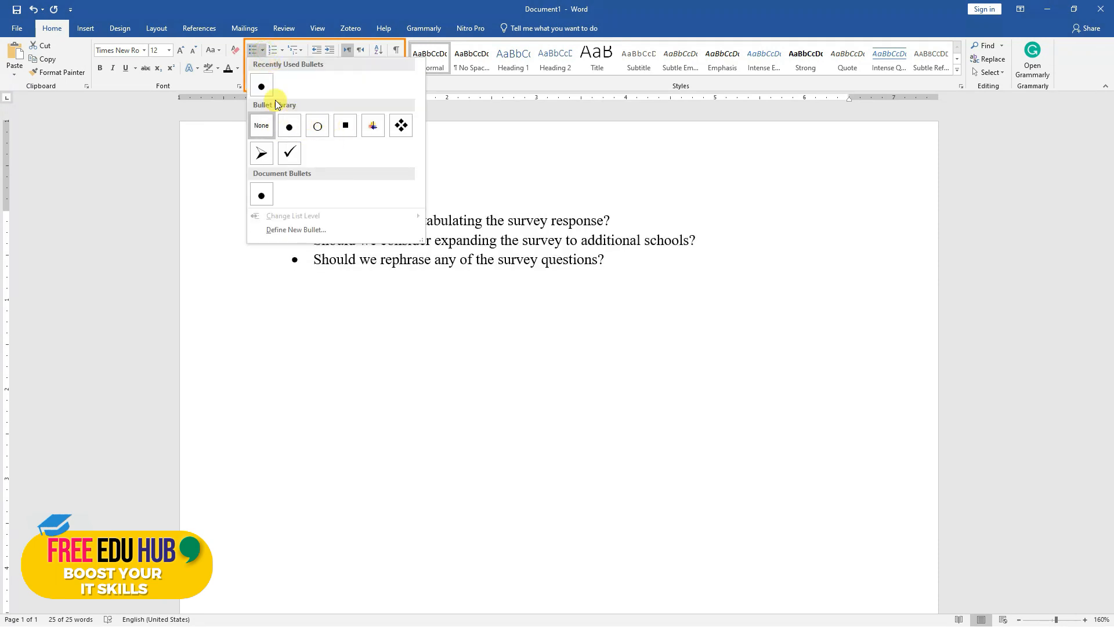
pyautogui.click(289, 155)
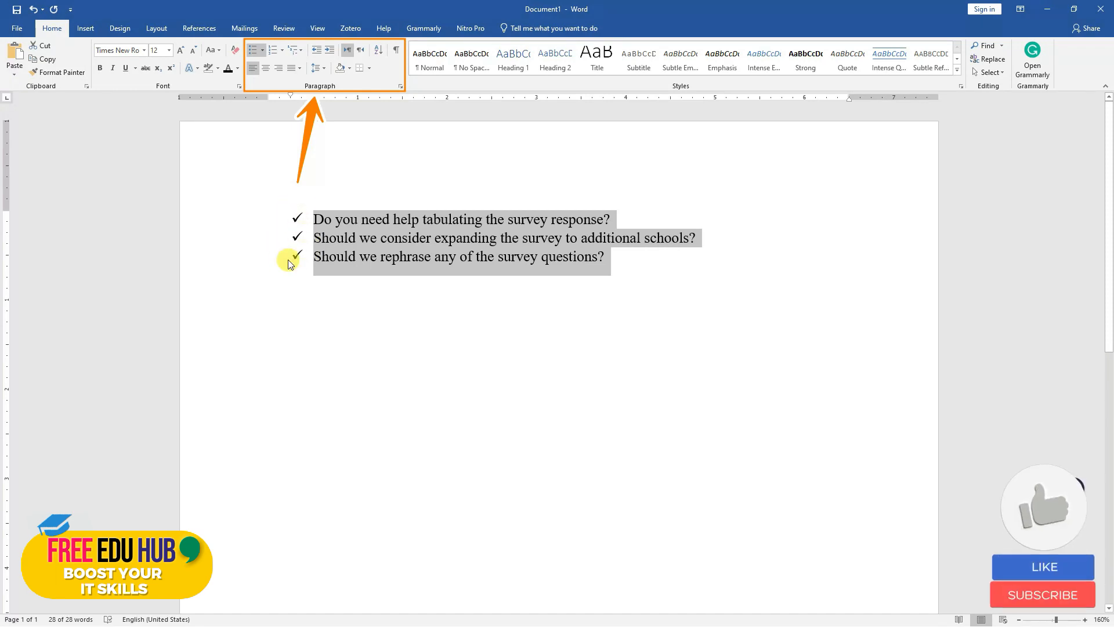
# Change the bullets of the three survey questions to solid round dots
pyautogui.click(260, 54)
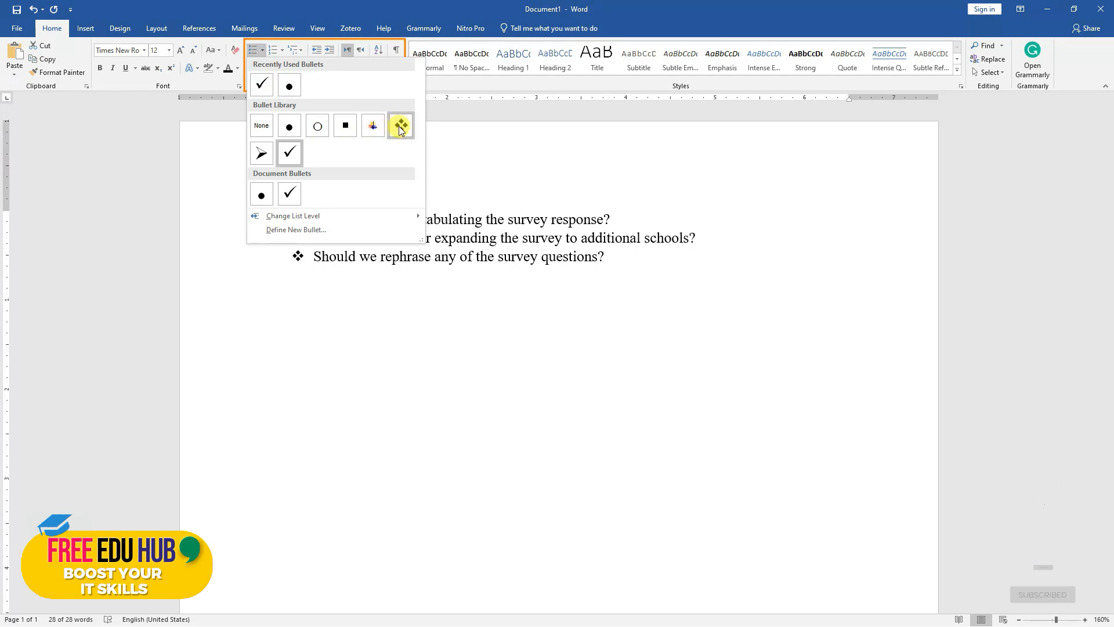
pyautogui.moveTo(355, 217)
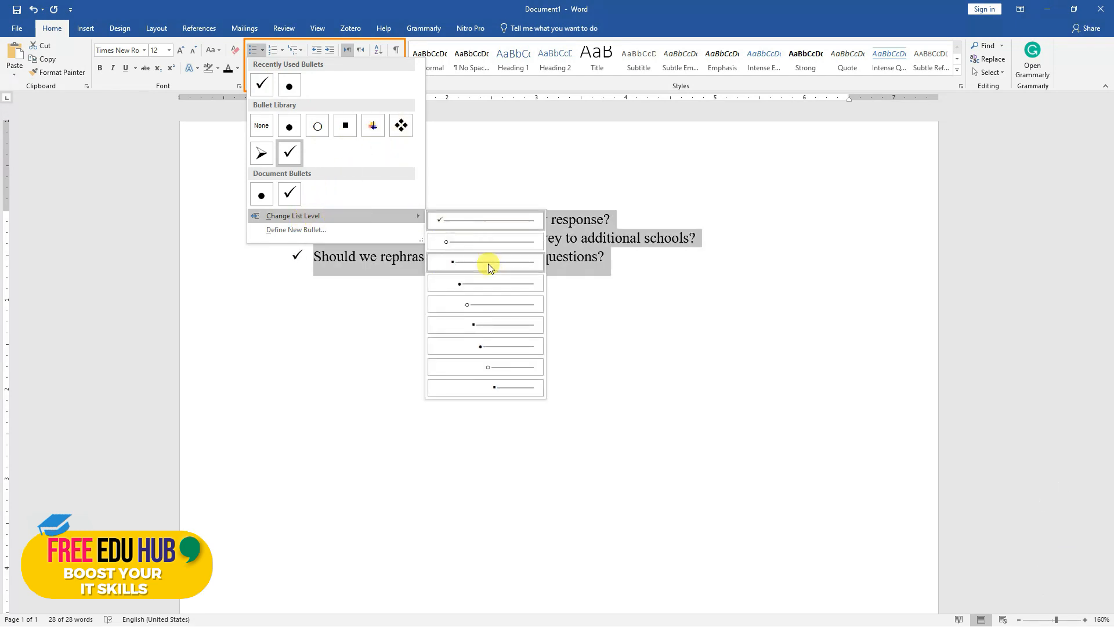
pyautogui.click(289, 85)
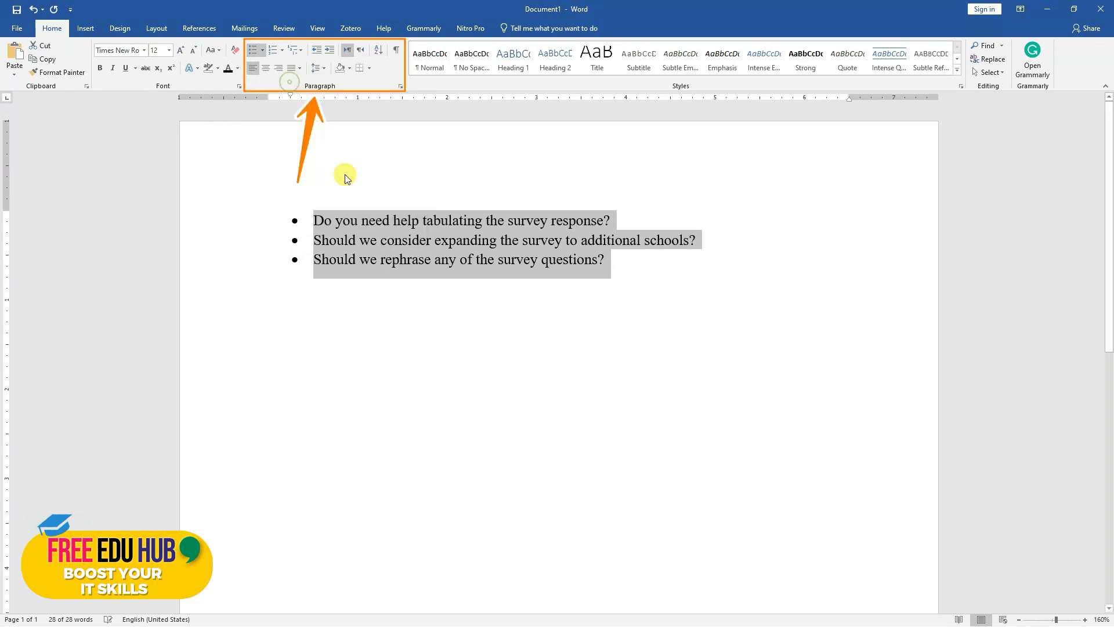
# Remove the bullets from all three survey questions by choosing None as their bullet style
pyautogui.click(383, 237)
pyautogui.moveTo(628, 264); pyautogui.dragTo(296, 204)
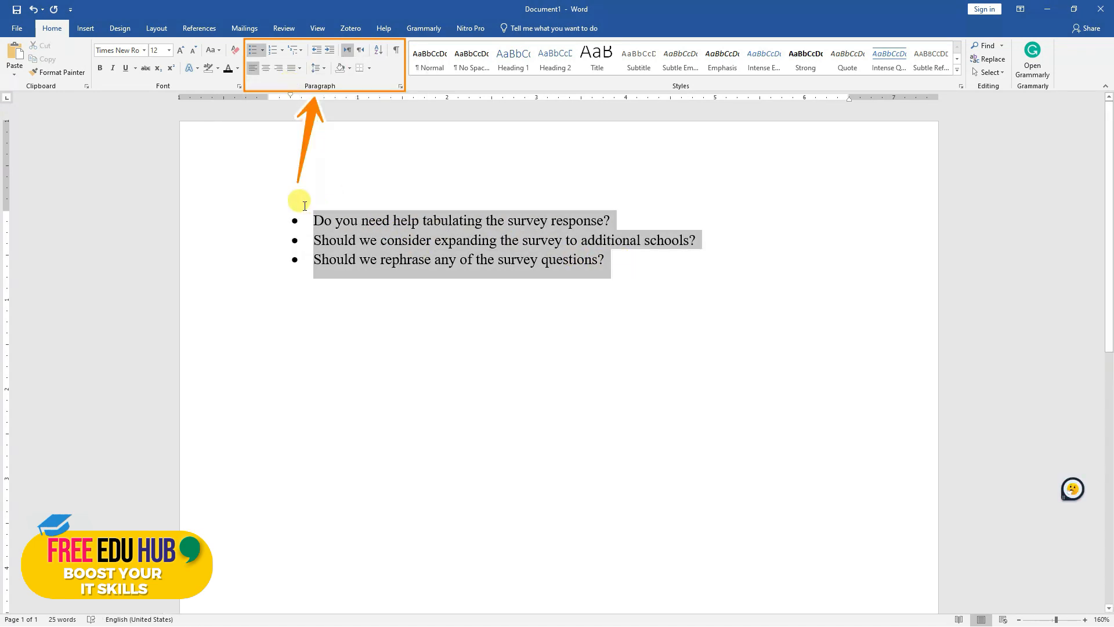
pyautogui.click(263, 49)
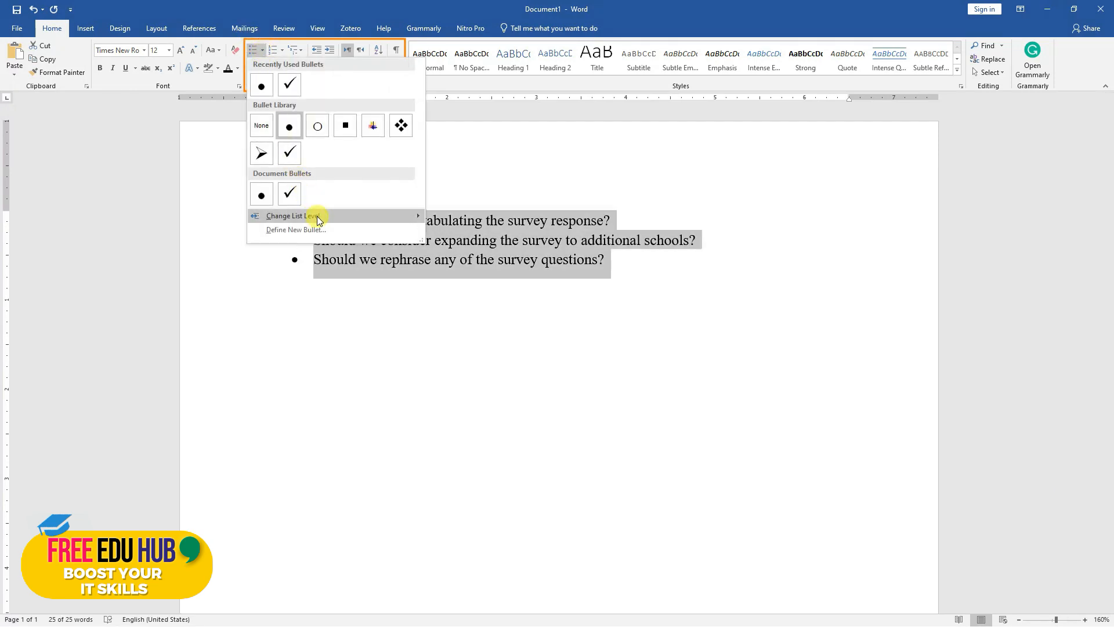
pyautogui.click(262, 128)
# Format the three survey questions as a numbered list in the 1., 2., 3. style
pyautogui.click(405, 253)
pyautogui.moveTo(576, 282); pyautogui.dragTo(244, 211)
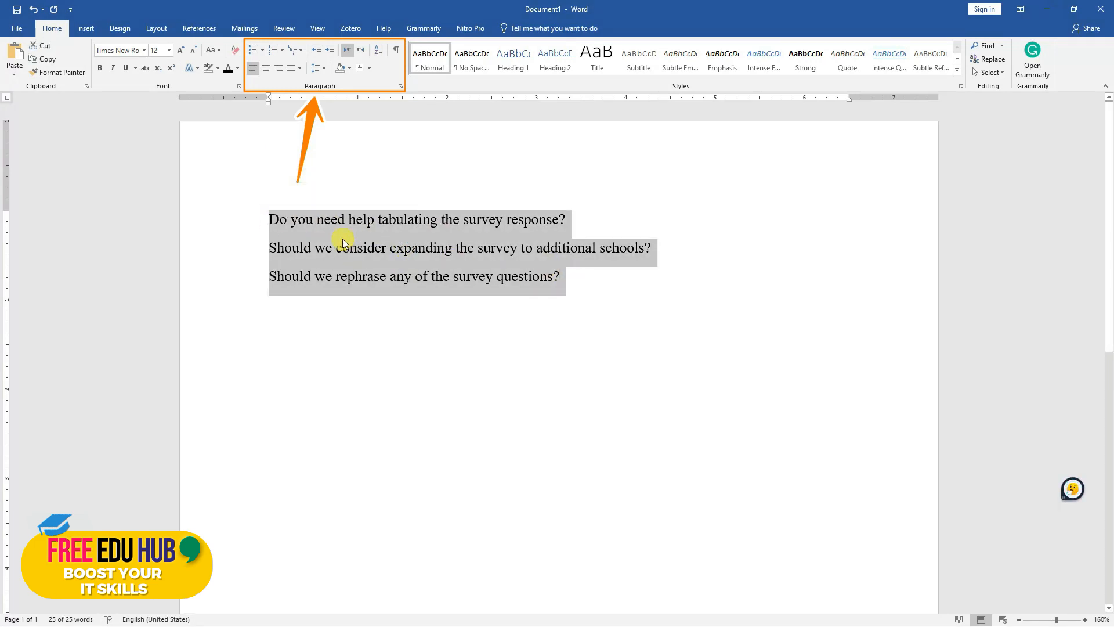
pyautogui.click(273, 50)
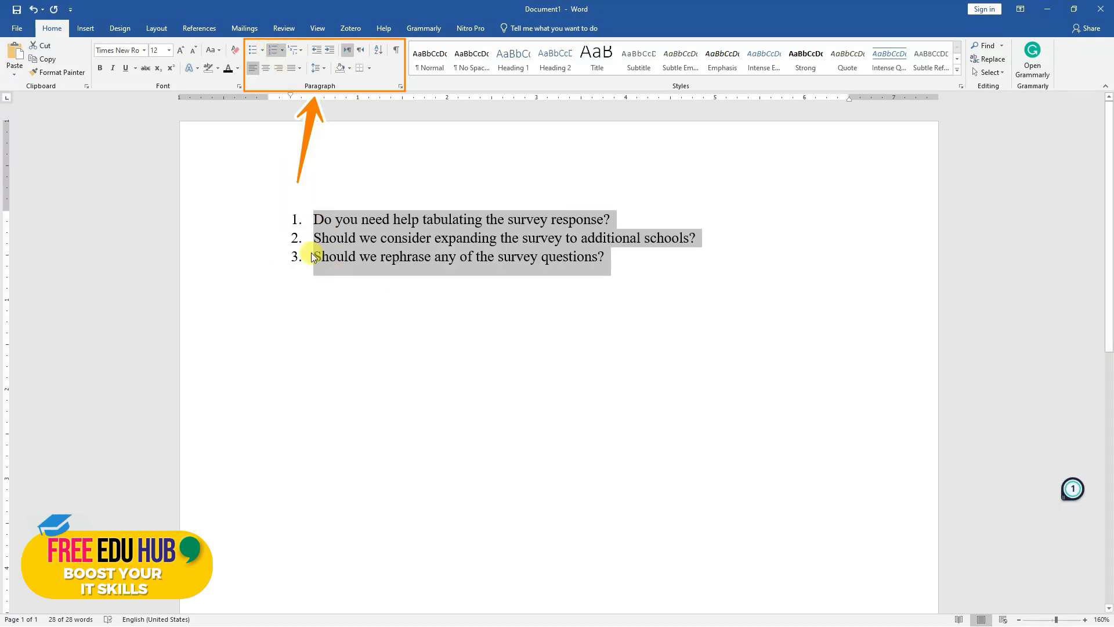
# Replace the numbering of the three survey questions with the 1), a), i) multilevel list format
pyautogui.click(273, 51)
pyautogui.click(300, 51)
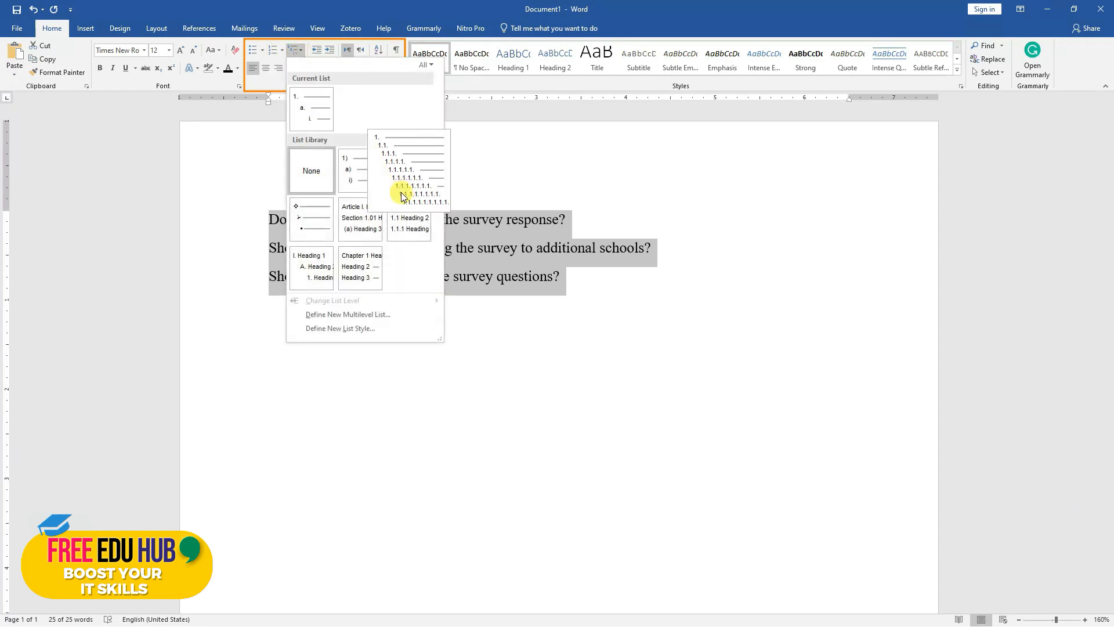
pyautogui.click(359, 172)
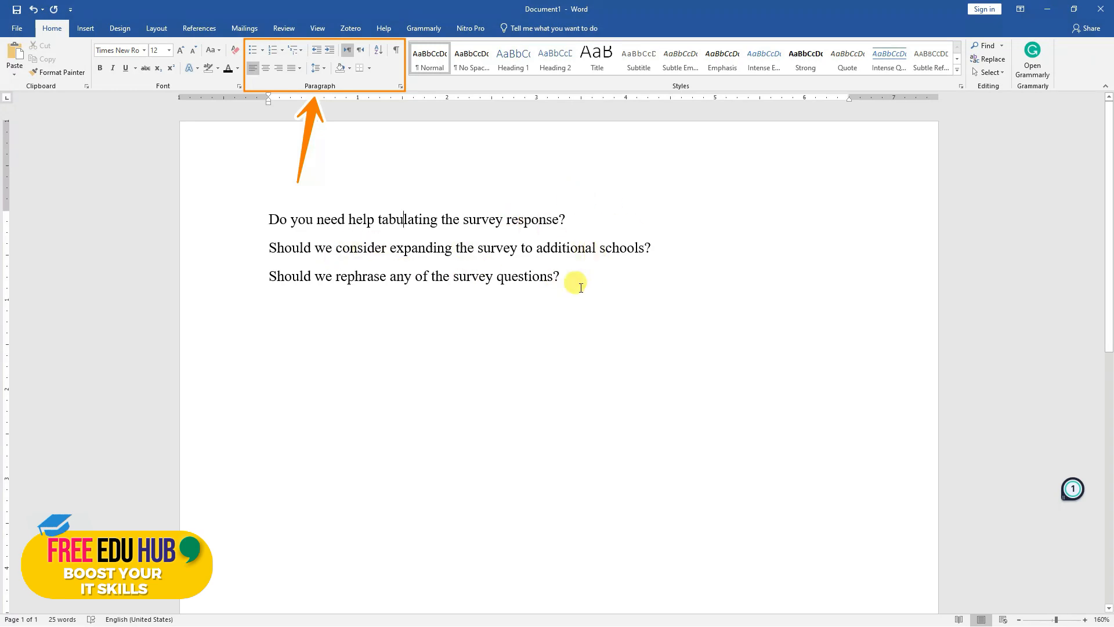
# Increase the indent of the last two survey questions by four levels and decrease it back to the margin
pyautogui.moveTo(567, 276); pyautogui.dragTo(271, 244)
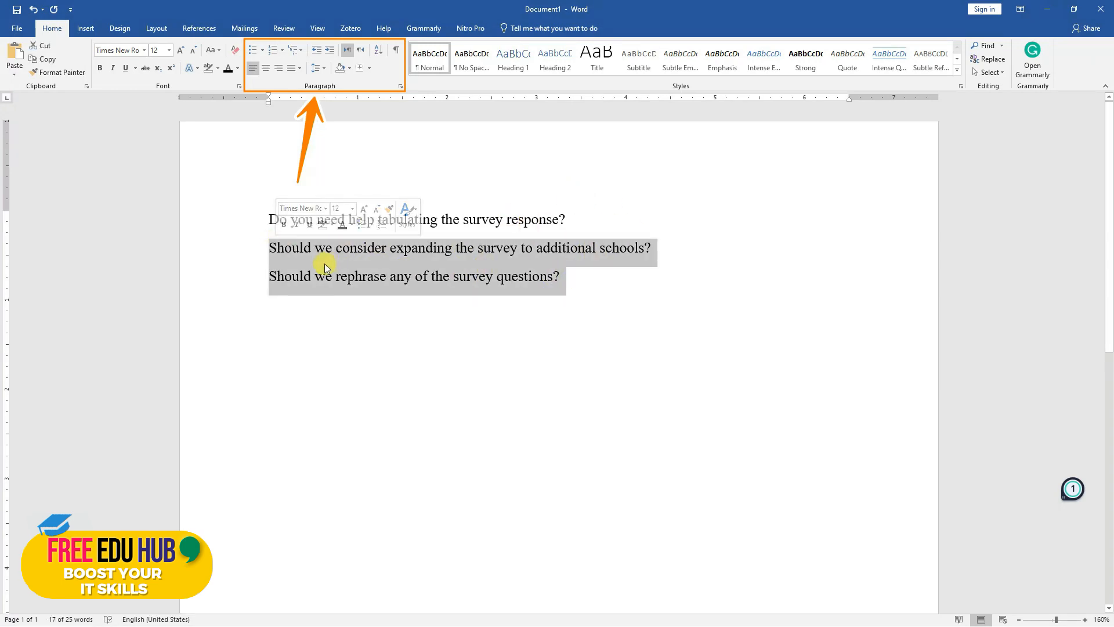
pyautogui.click(331, 52)
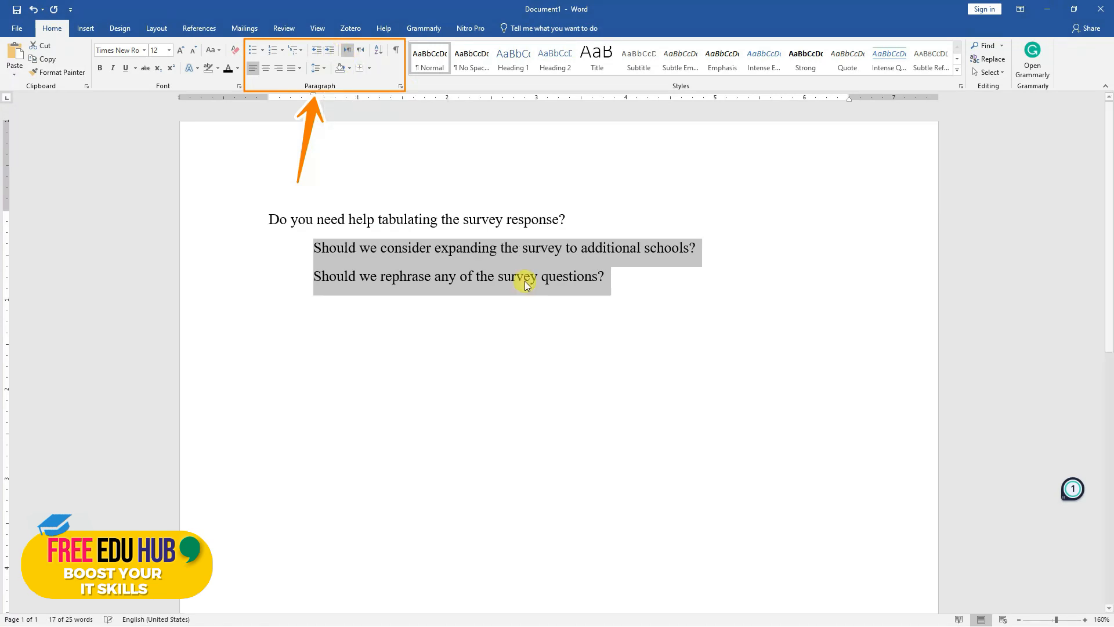
pyautogui.click(330, 54)
pyautogui.click(330, 54)
pyautogui.click(330, 53)
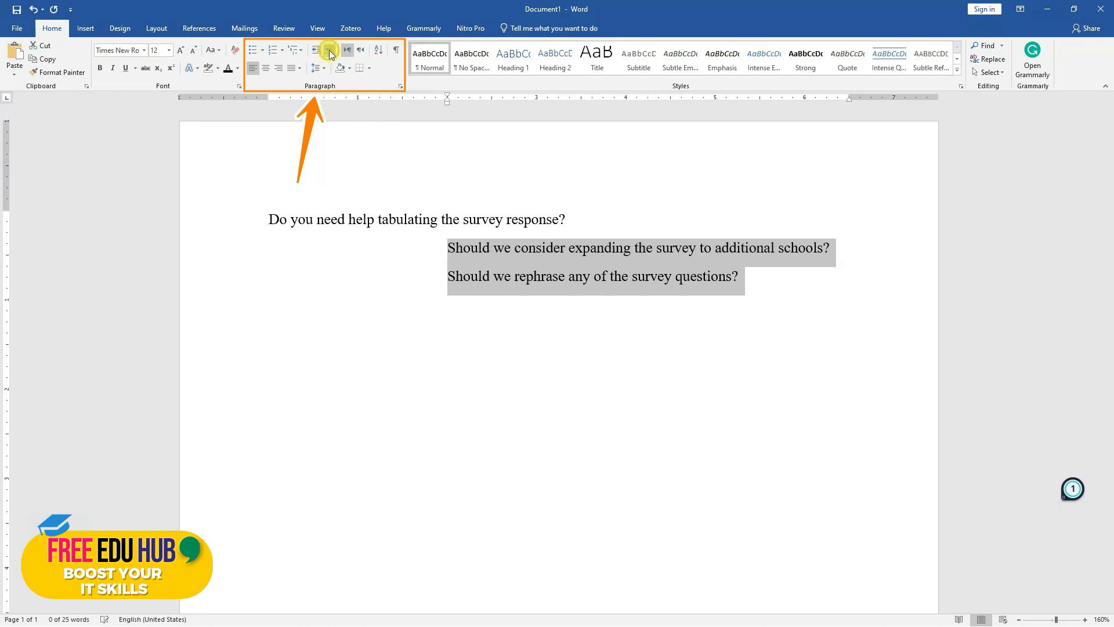
pyautogui.click(317, 55)
pyautogui.click(317, 55)
pyautogui.click(317, 55)
pyautogui.click(318, 56)
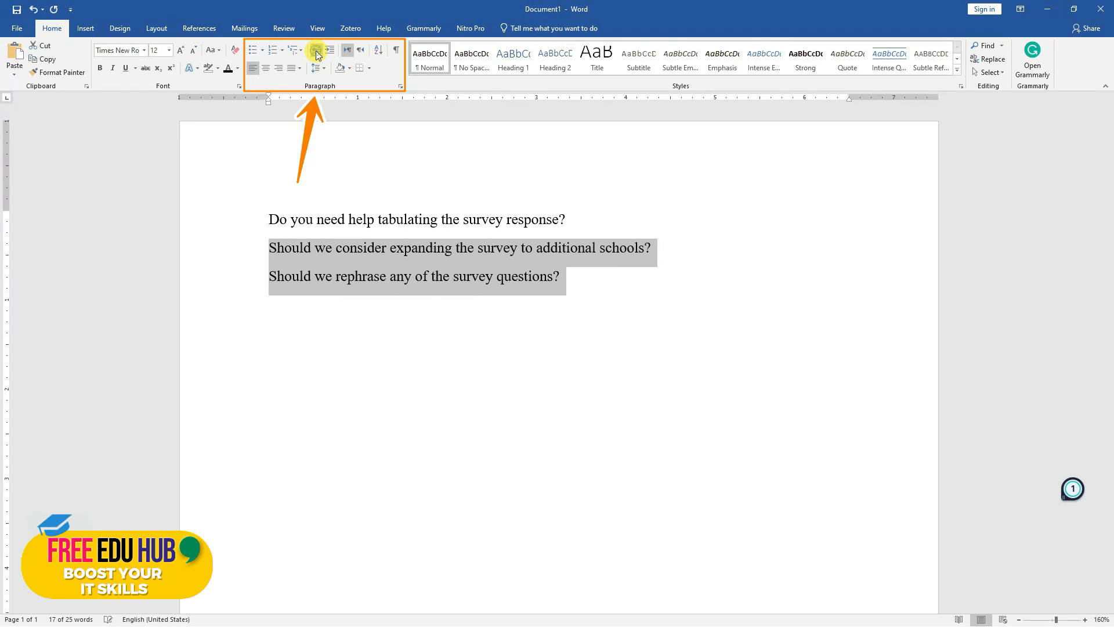
# Switch the three survey questions to right-to-left text direction and back to left-to-right
pyautogui.click(367, 248)
pyautogui.moveTo(578, 271); pyautogui.dragTo(241, 204)
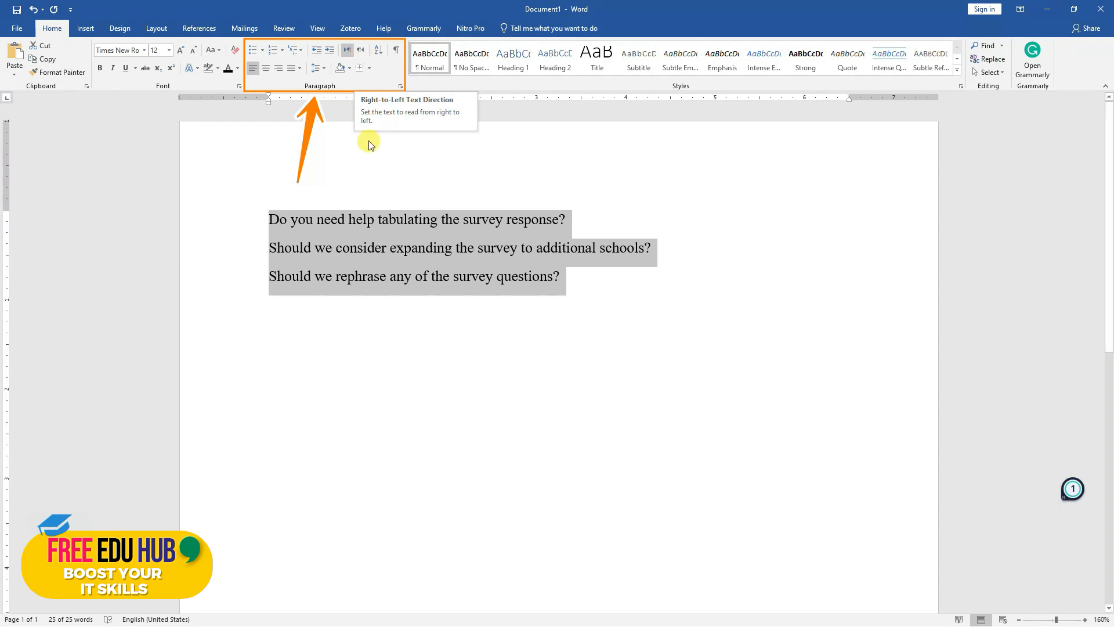
pyautogui.click(360, 51)
pyautogui.click(617, 231)
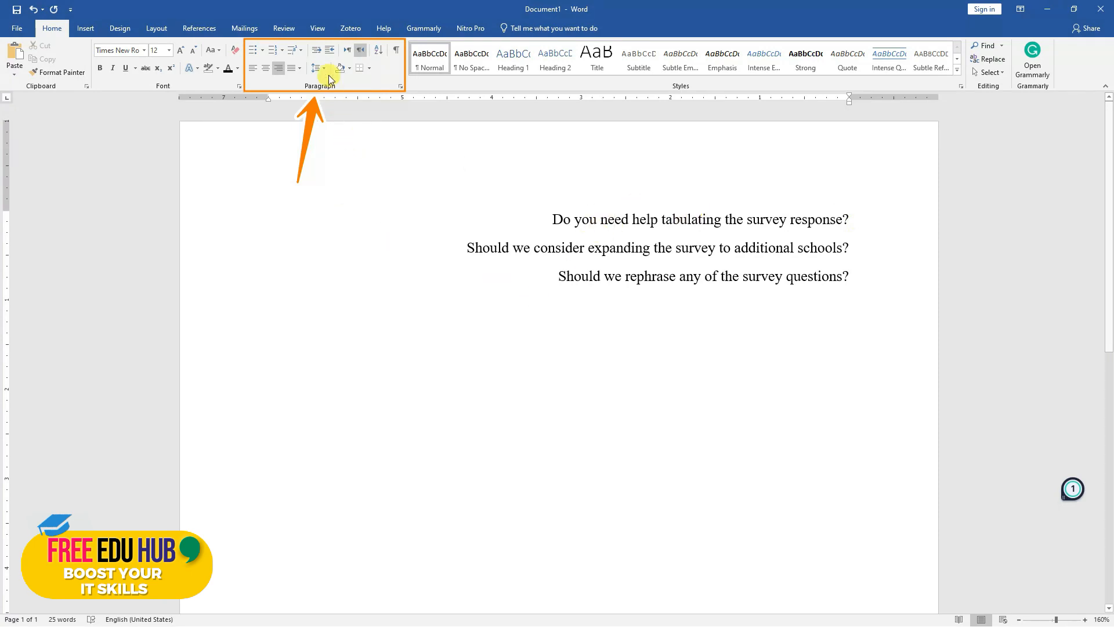
pyautogui.click(348, 52)
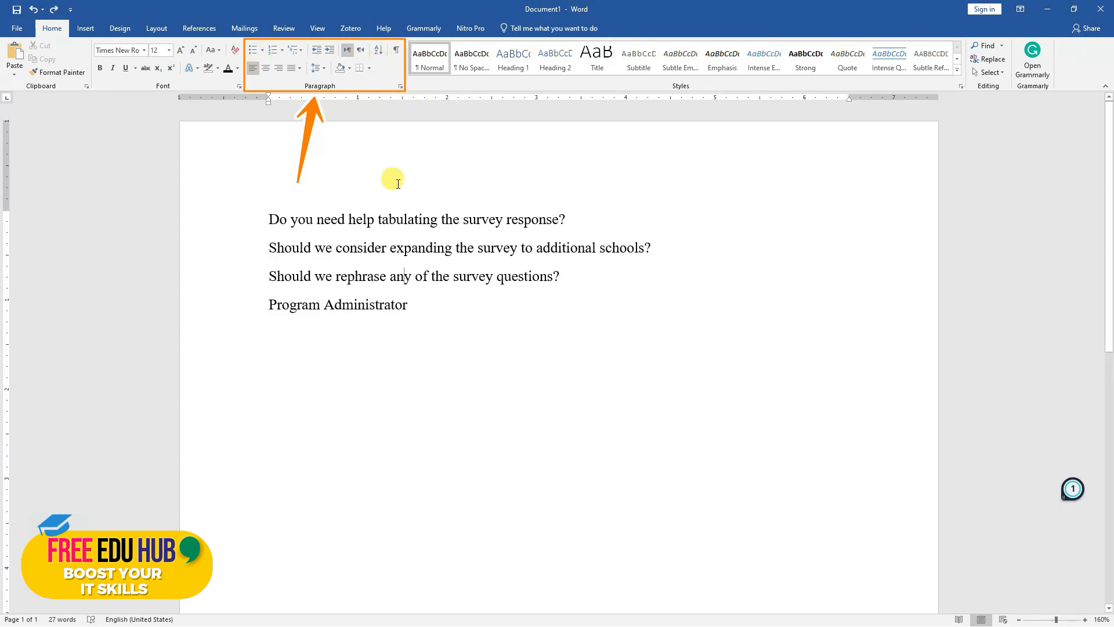
# Sort the four lines by paragraphs as text in ascending order, with no header row
pyautogui.moveTo(410, 305); pyautogui.dragTo(273, 212)
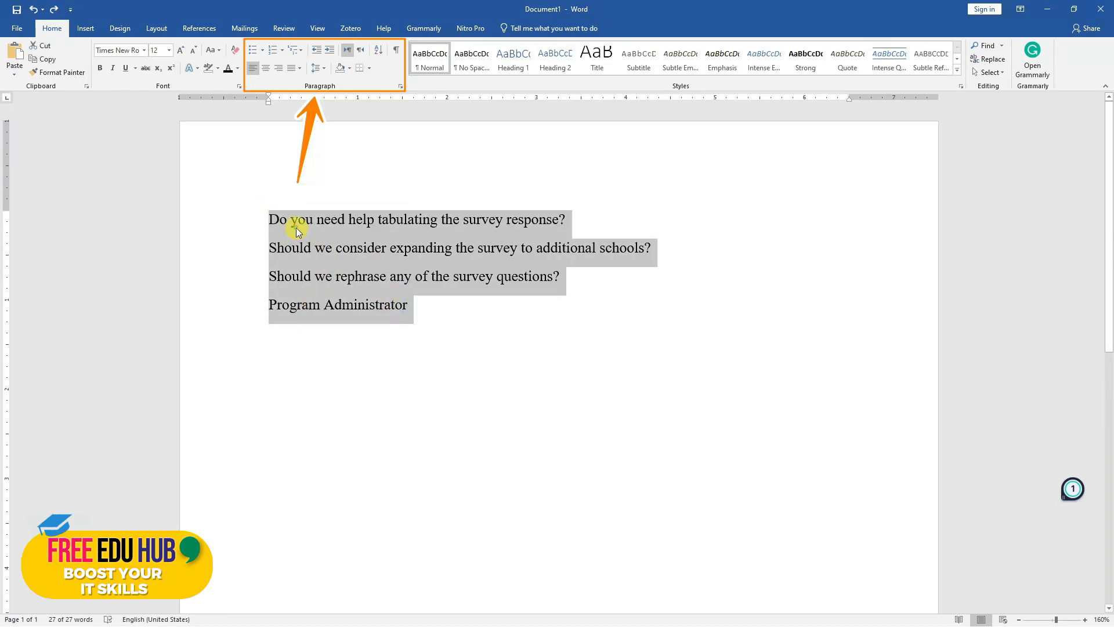
pyautogui.click(296, 228)
pyautogui.moveTo(420, 304); pyautogui.dragTo(259, 219)
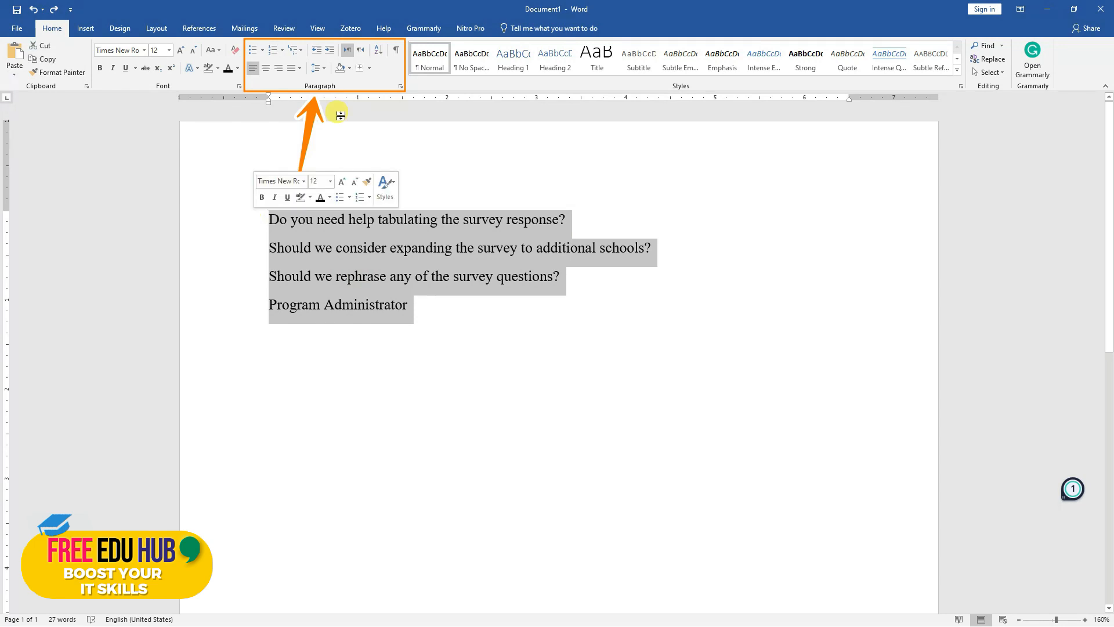
pyautogui.click(380, 51)
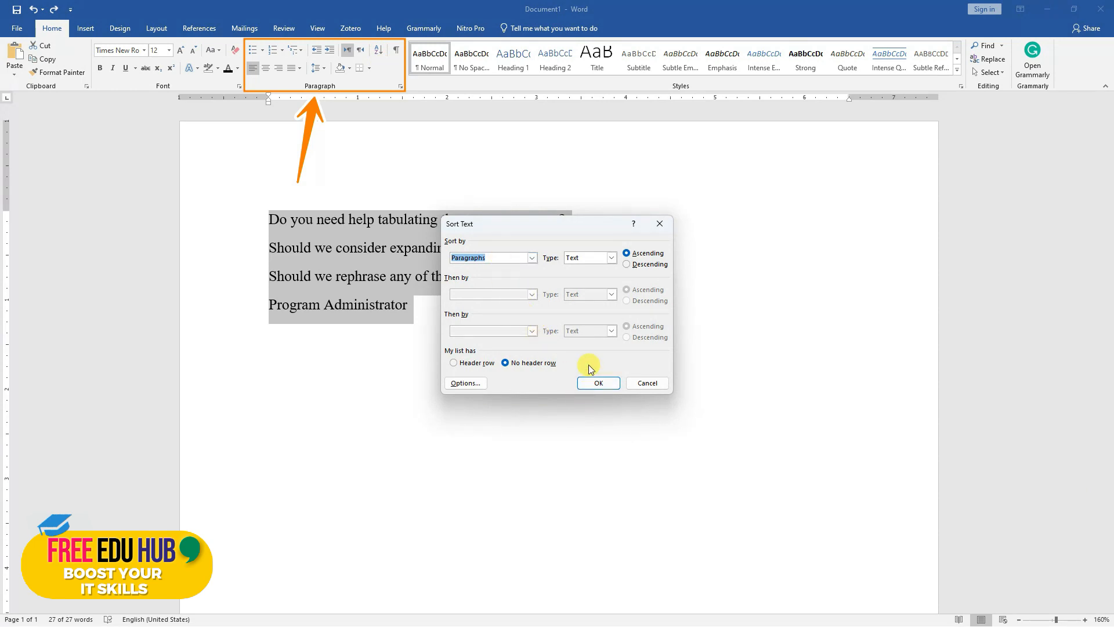
pyautogui.click(598, 383)
pyautogui.click(323, 226)
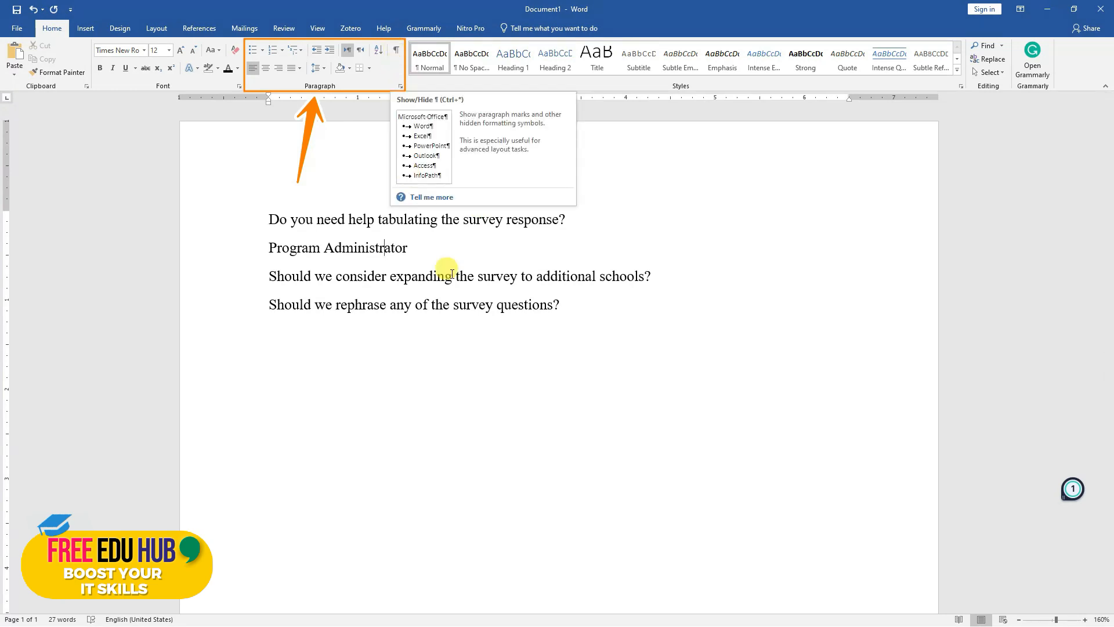
# Show the paragraph marks and hidden formatting symbols in the document and hide them again
pyautogui.click(493, 305)
pyautogui.click(397, 52)
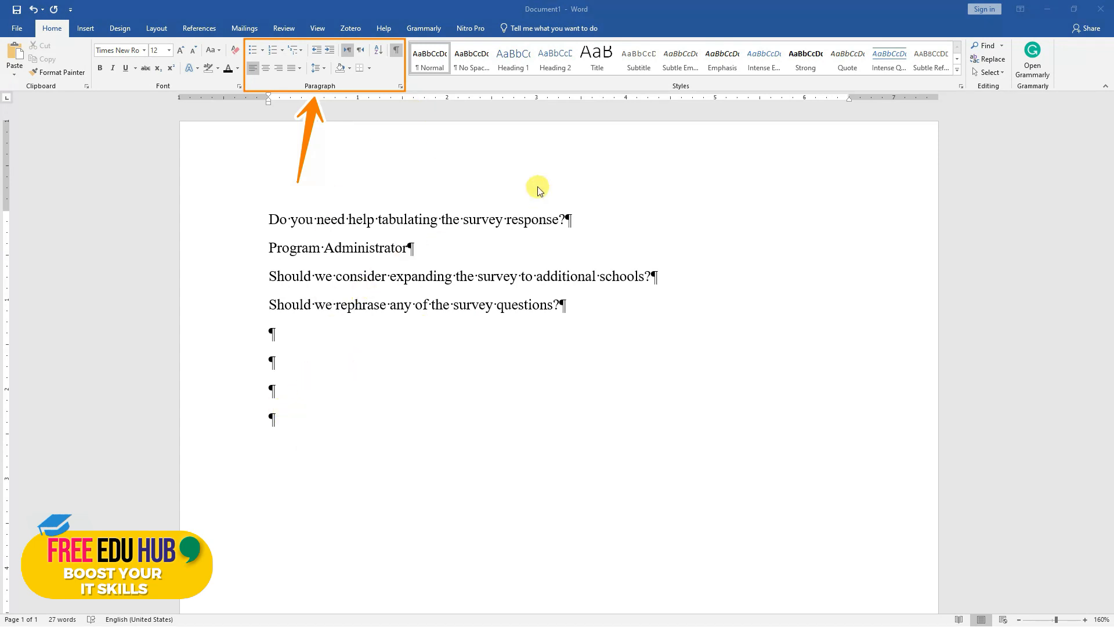
pyautogui.click(397, 54)
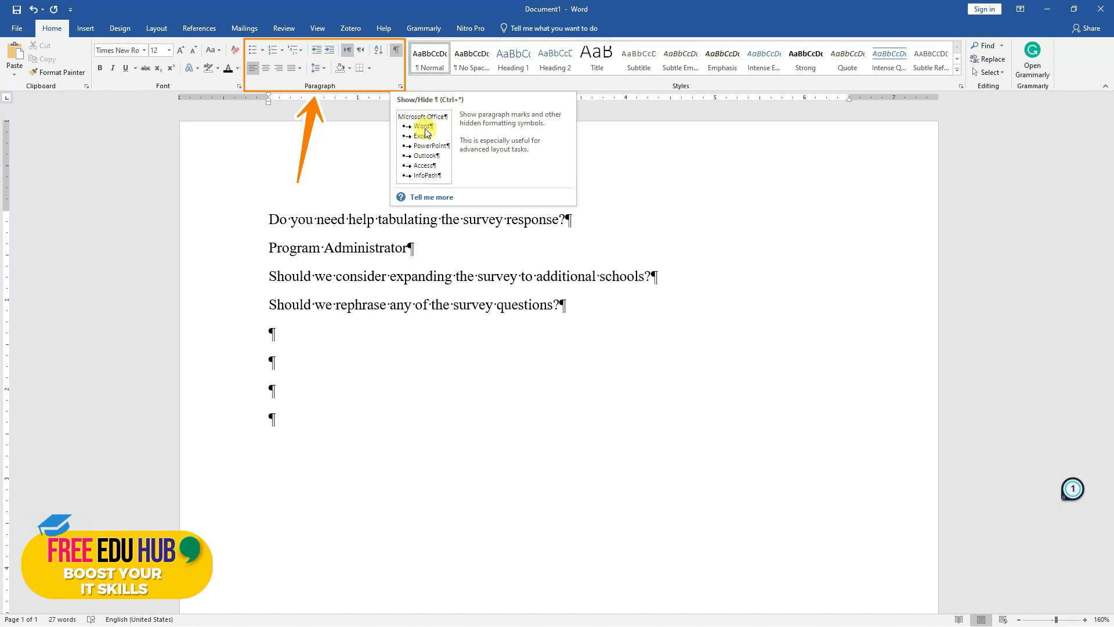
pyautogui.click(396, 55)
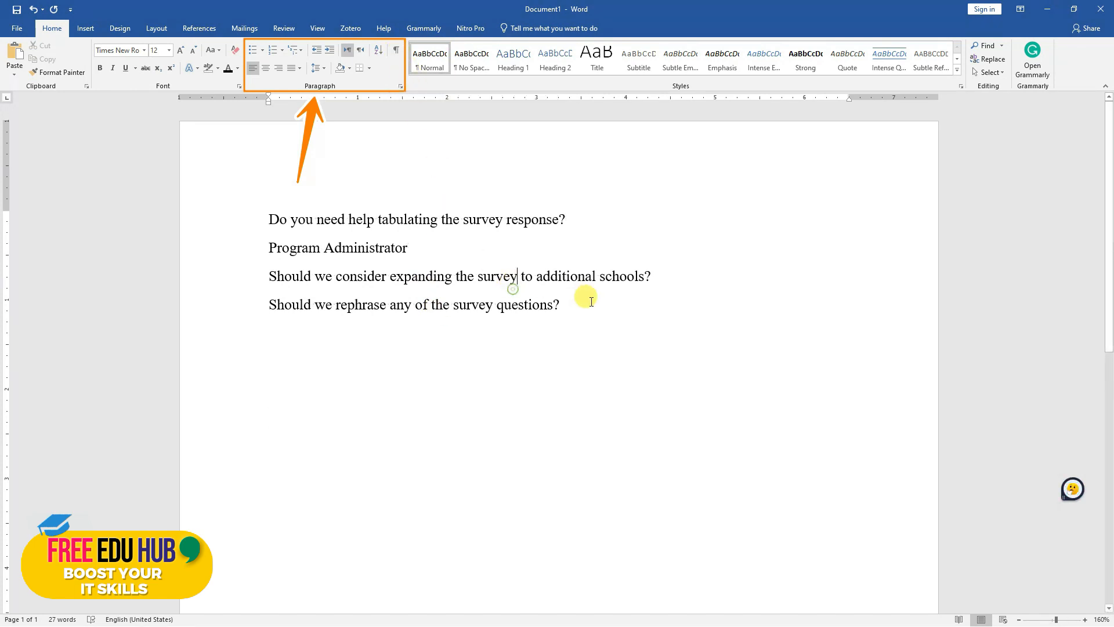
pyautogui.moveTo(577, 308); pyautogui.dragTo(258, 206)
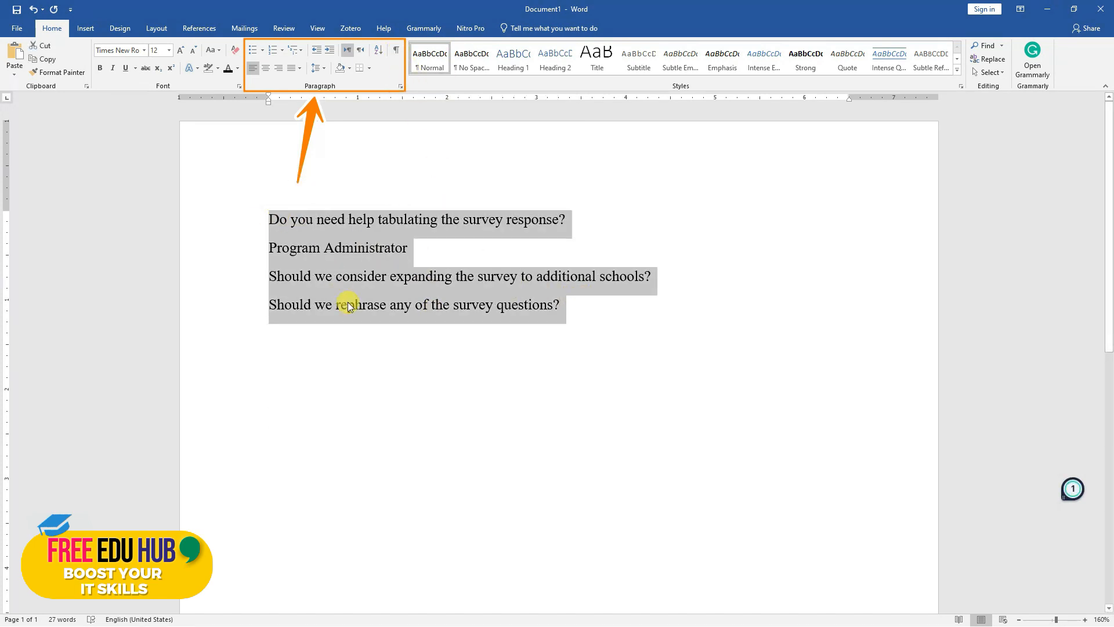
pyautogui.click(322, 67)
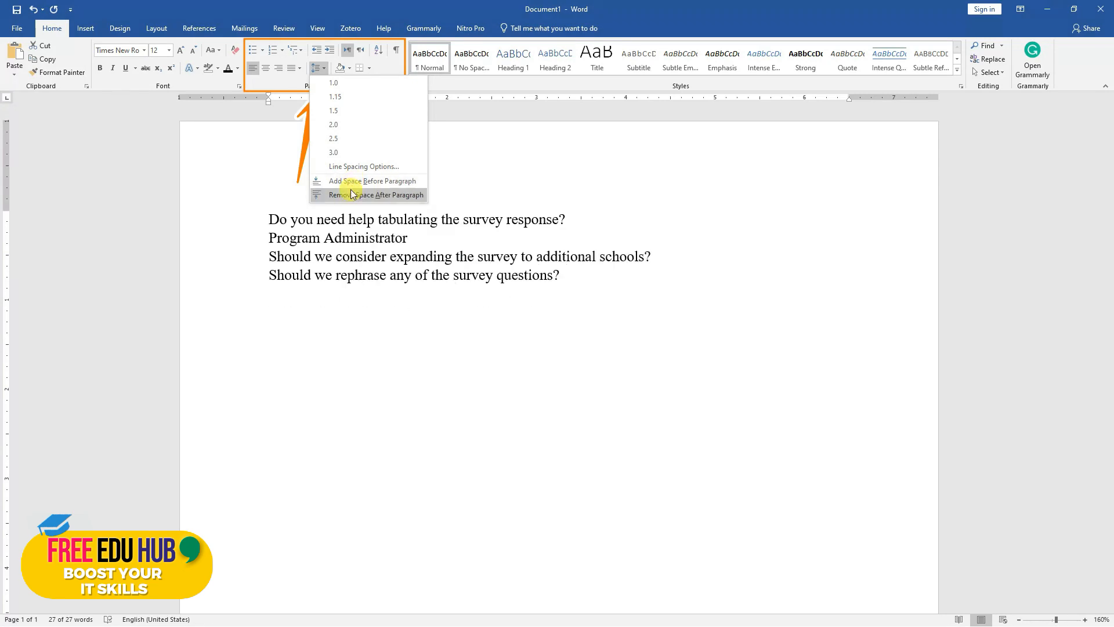
pyautogui.click(351, 221)
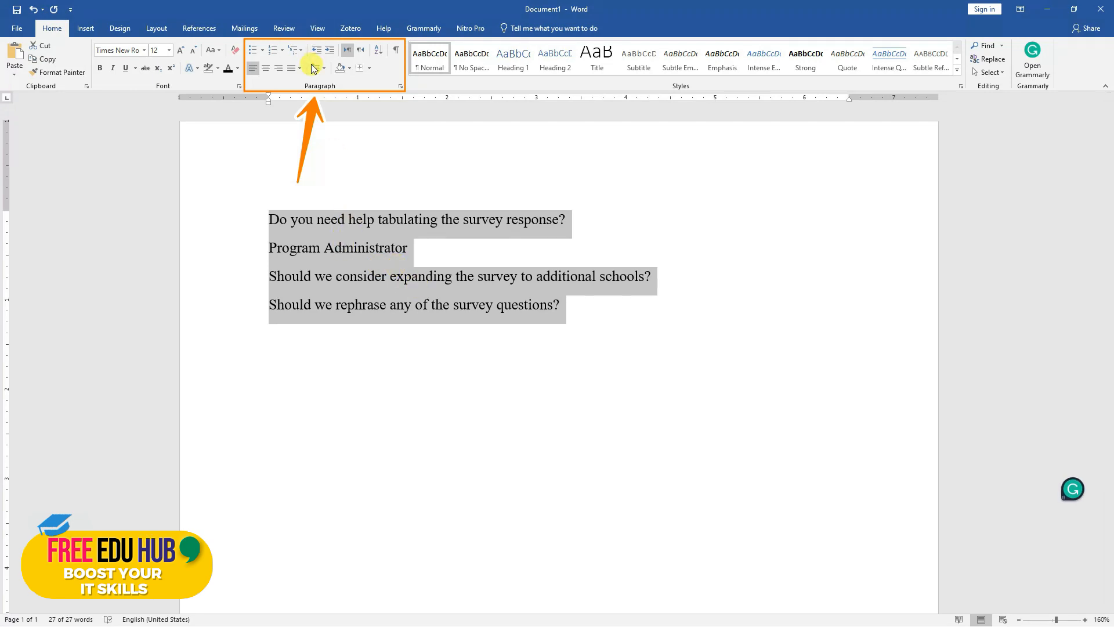
pyautogui.rightClick(374, 269)
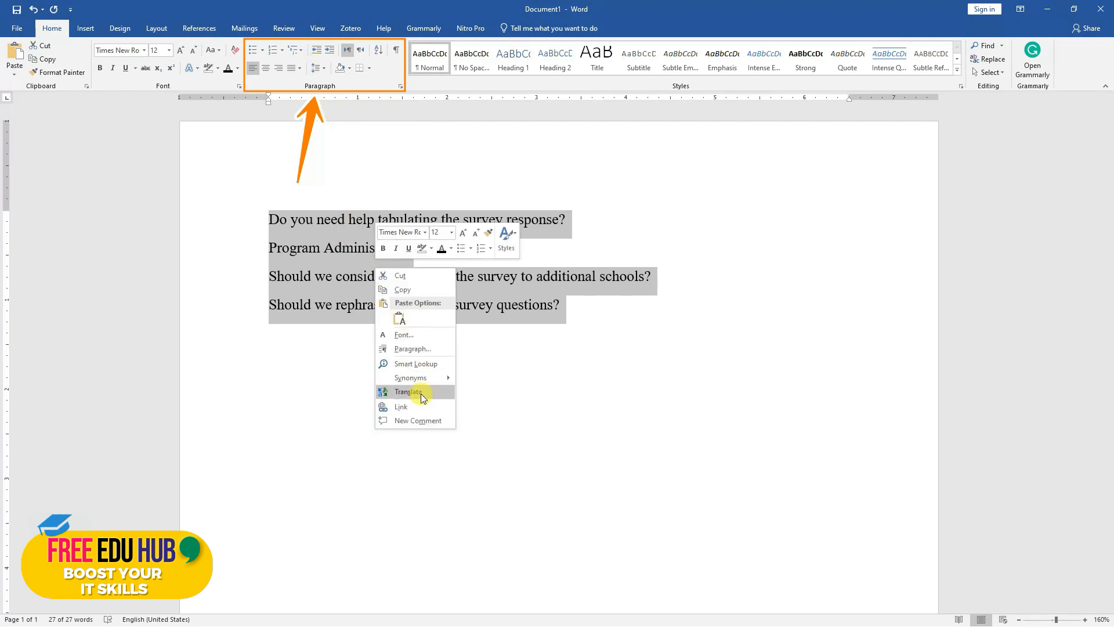
pyautogui.press('Escape')
pyautogui.click(263, 208)
# Set the line spacing of all four lines to Single in the paragraph settings
pyautogui.moveTo(610, 305); pyautogui.dragTo(261, 214)
pyautogui.rightClick(321, 237)
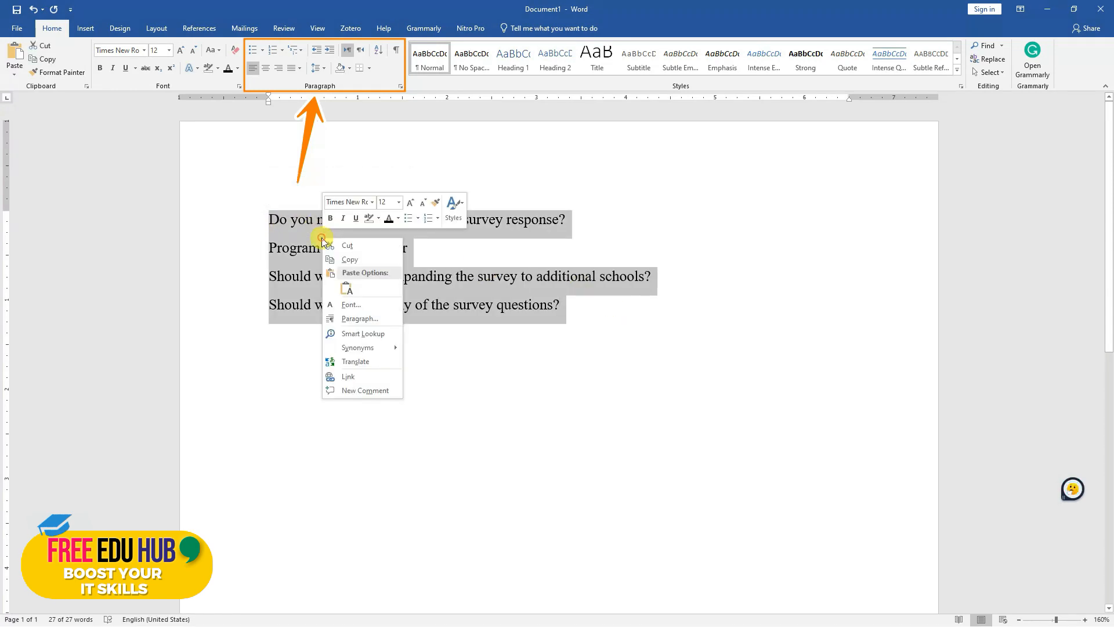
pyautogui.click(374, 320)
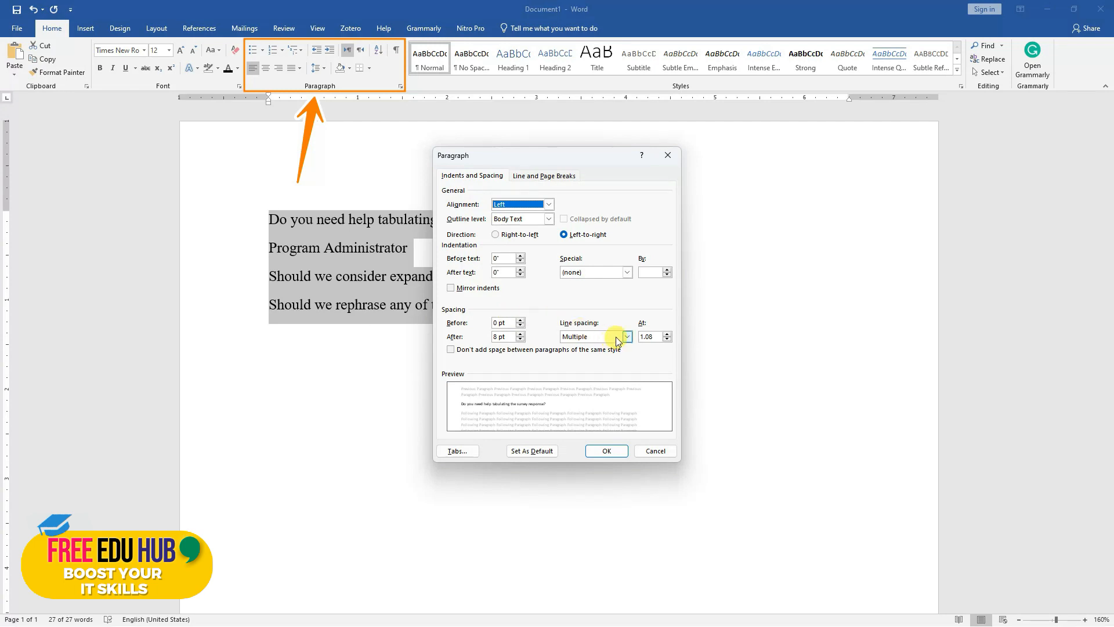
pyautogui.click(617, 340)
pyautogui.click(593, 343)
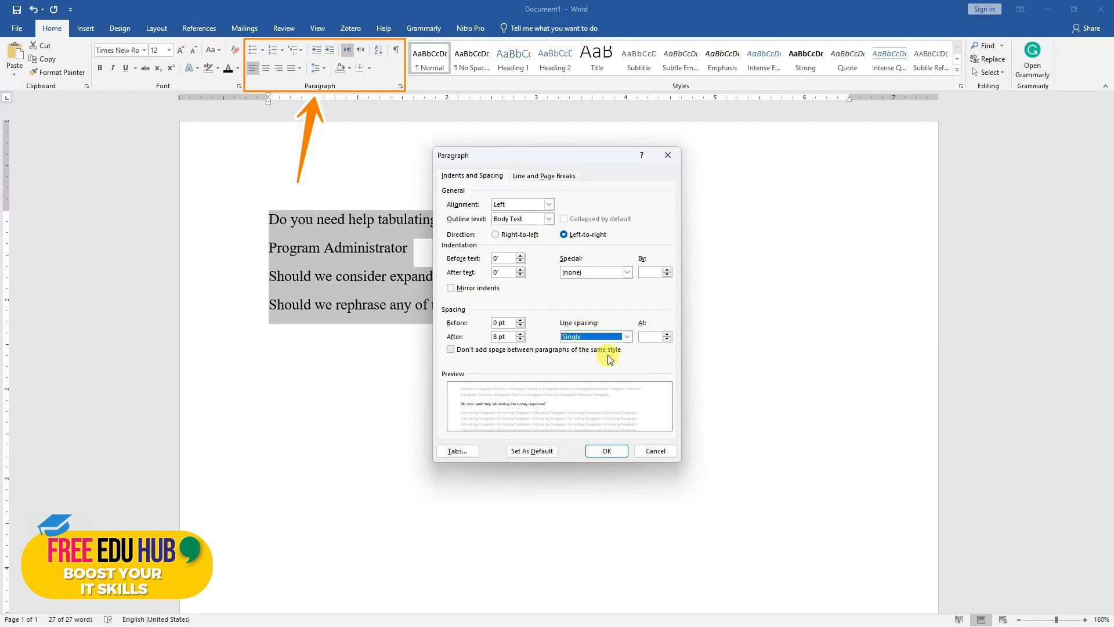
pyautogui.click(606, 450)
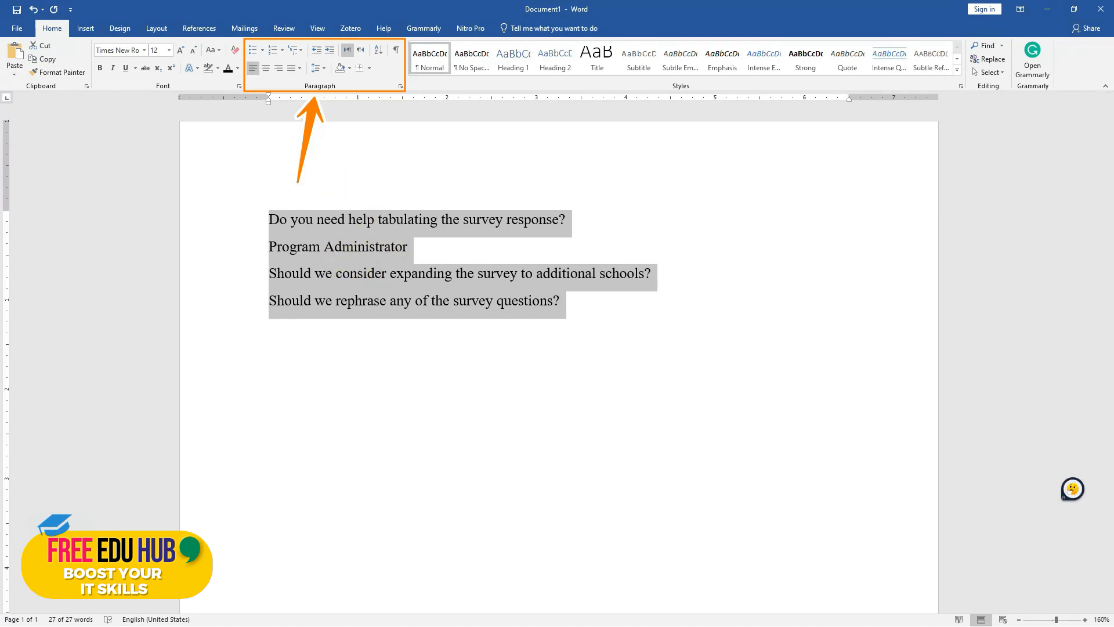
# Try centered, right and justified alignment on the four lines
pyautogui.click(238, 323)
pyautogui.moveTo(562, 296); pyautogui.dragTo(261, 216)
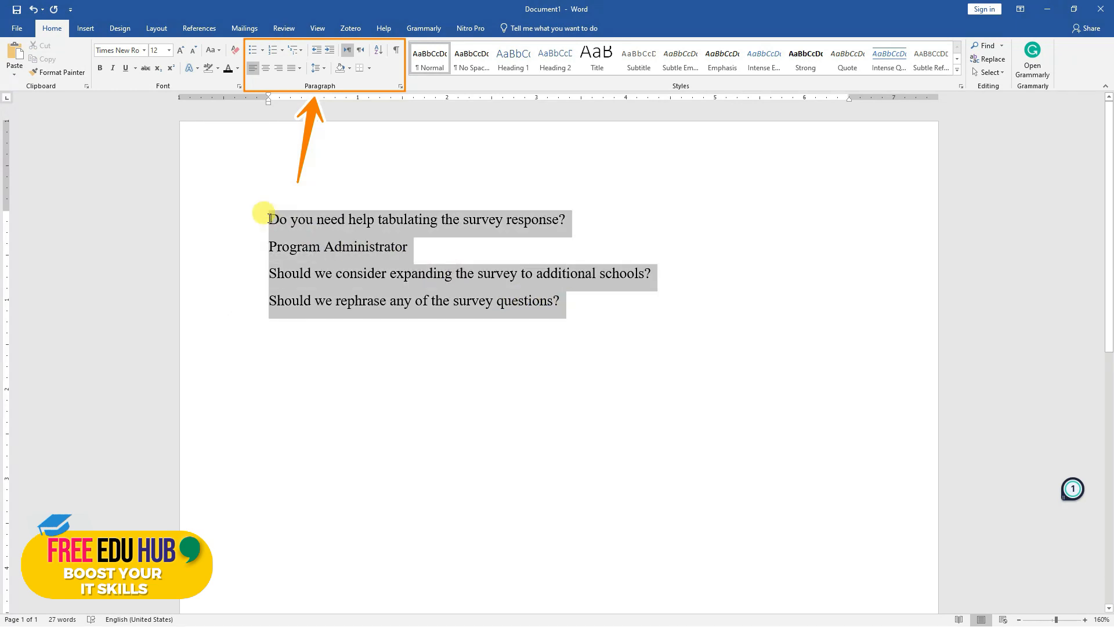
pyautogui.click(267, 68)
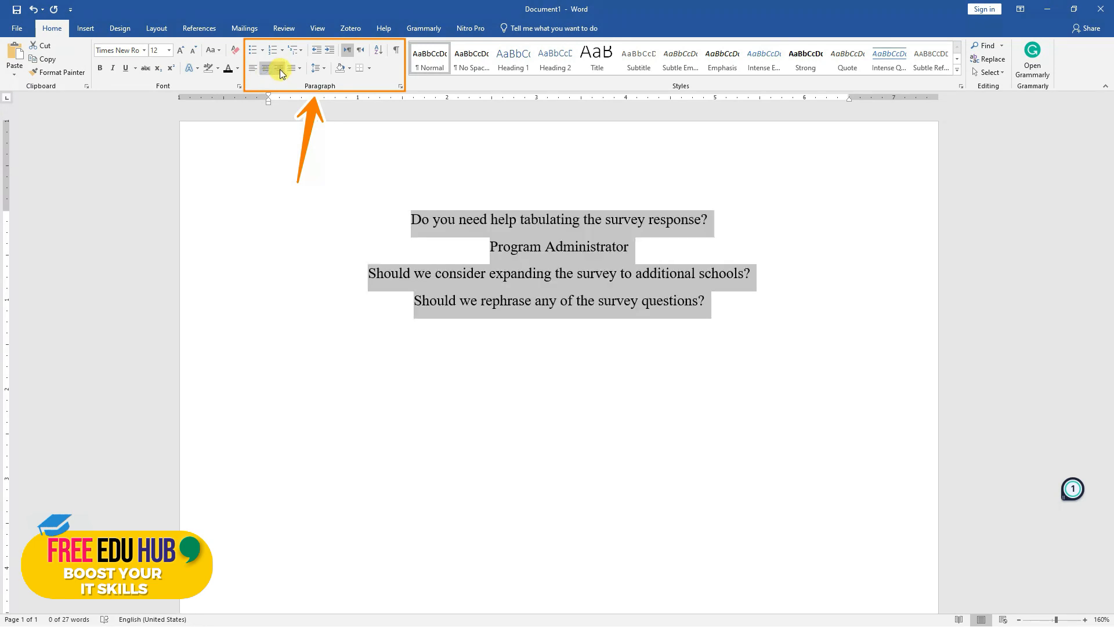
pyautogui.click(279, 70)
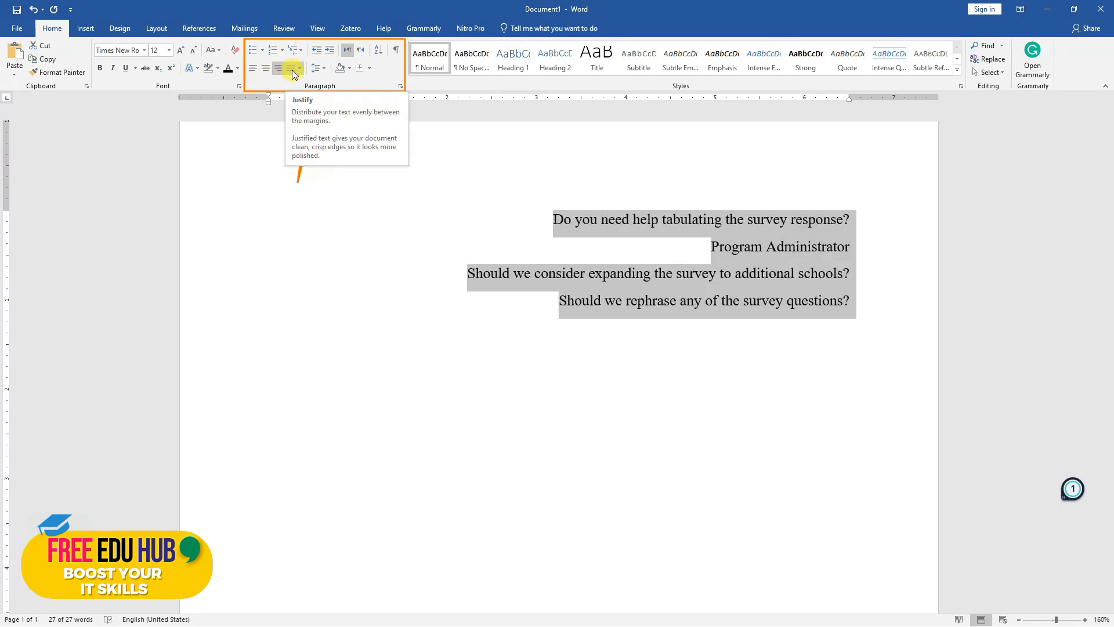
pyautogui.click(294, 72)
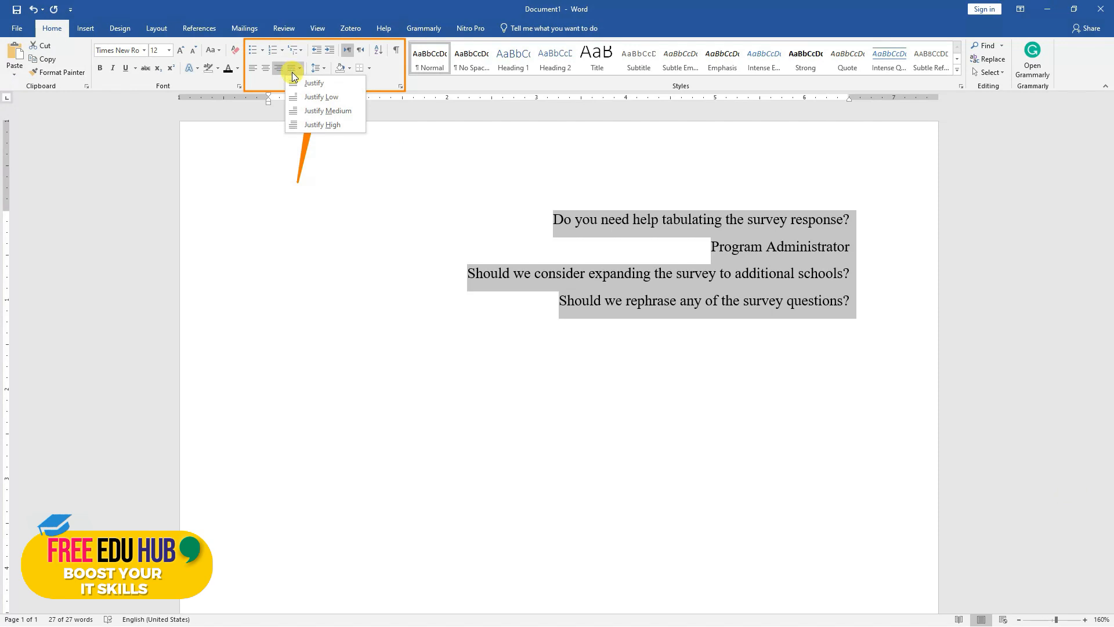
pyautogui.click(314, 83)
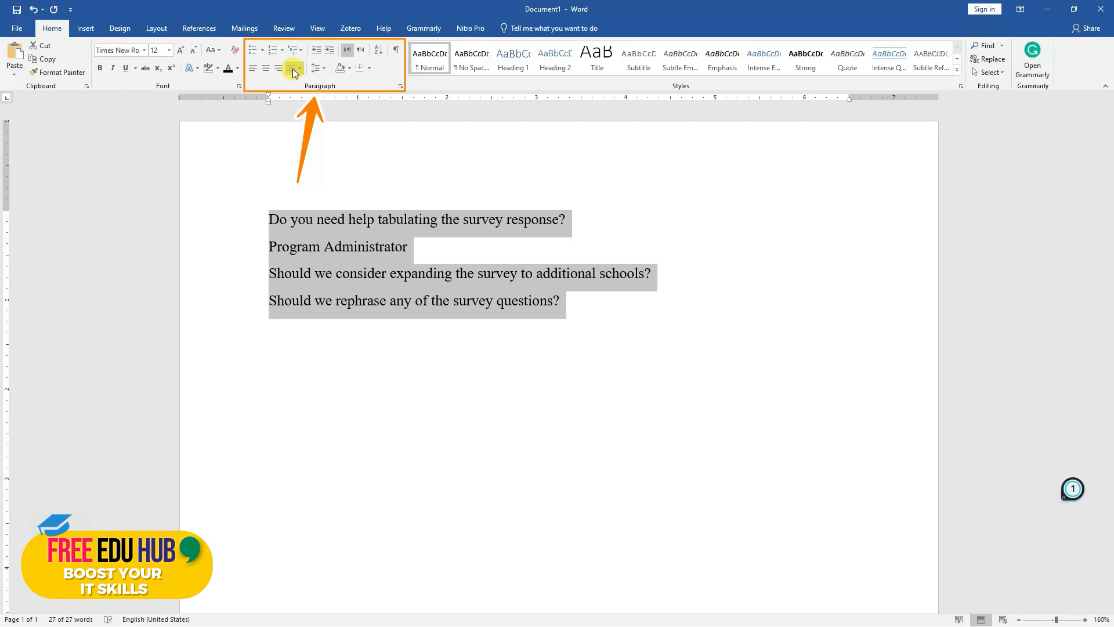
# Center the four lines and return them to left alignment
pyautogui.click(268, 69)
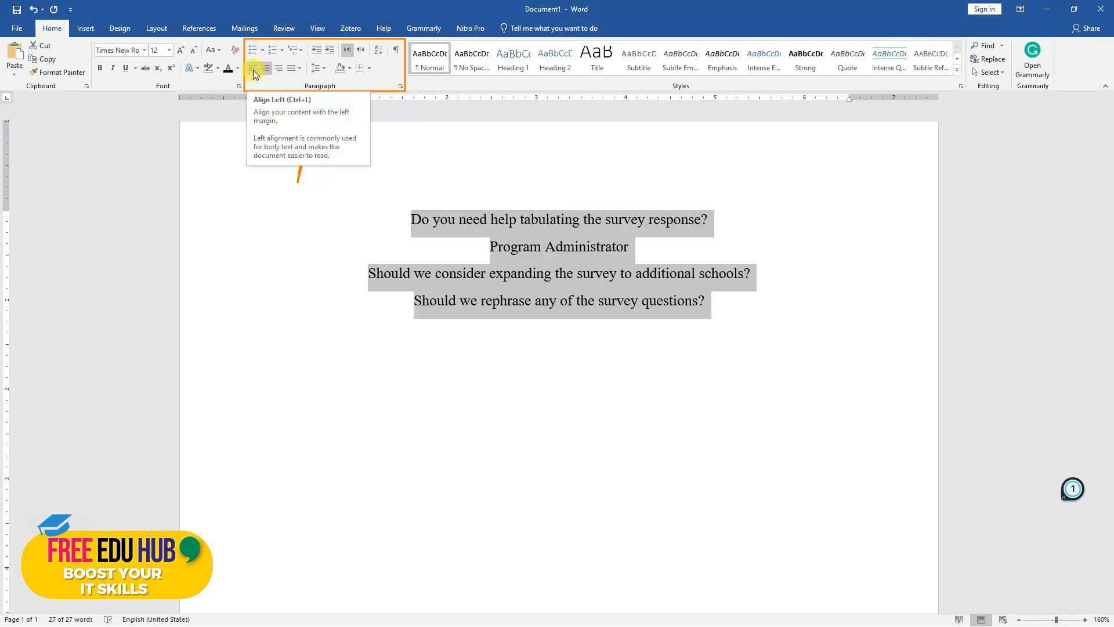
pyautogui.click(253, 69)
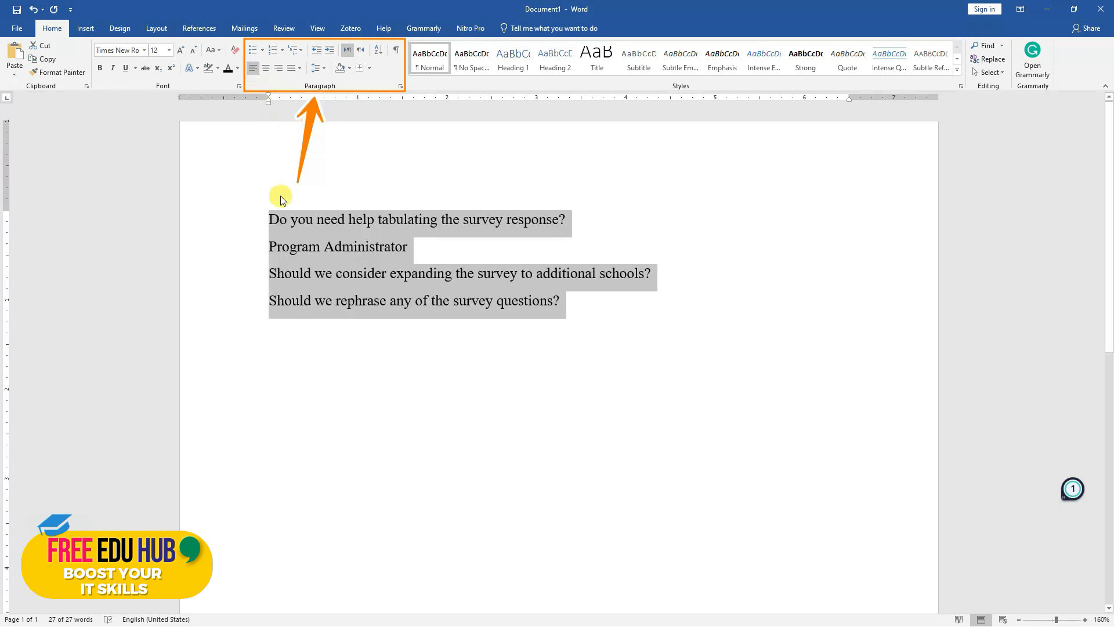
pyautogui.click(448, 288)
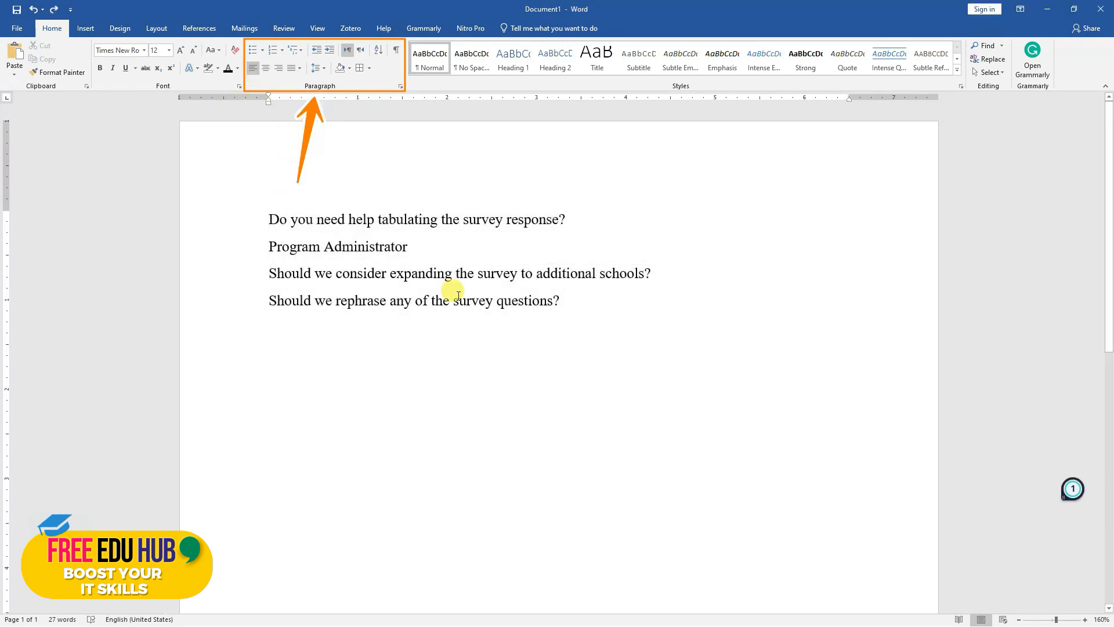
# Apply Outside Borders to the four lines
pyautogui.moveTo(565, 300); pyautogui.dragTo(272, 211)
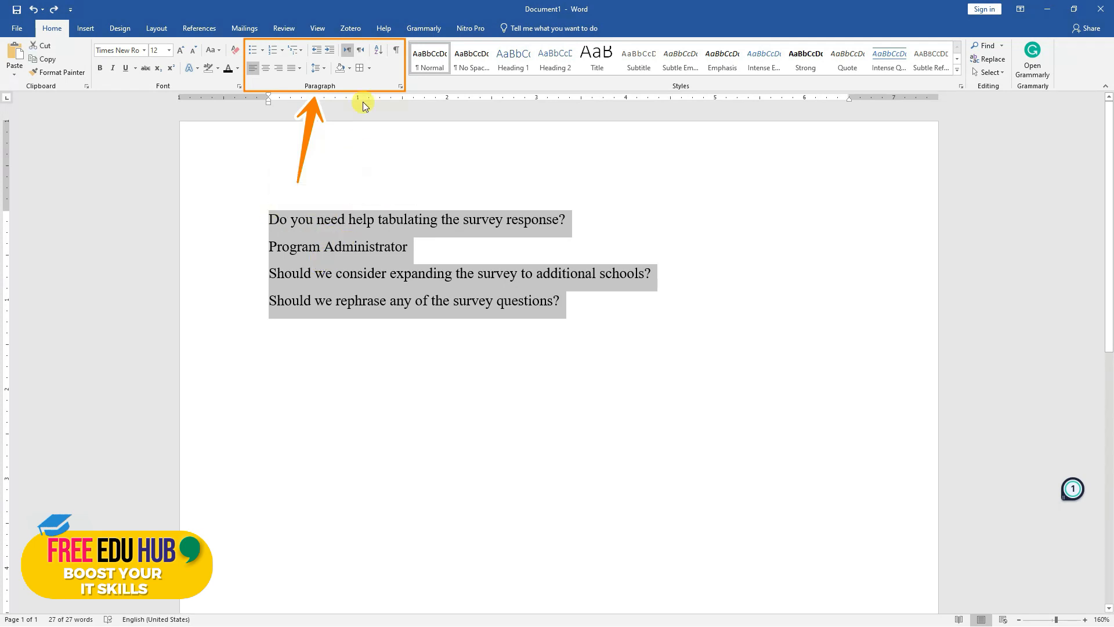
pyautogui.click(371, 67)
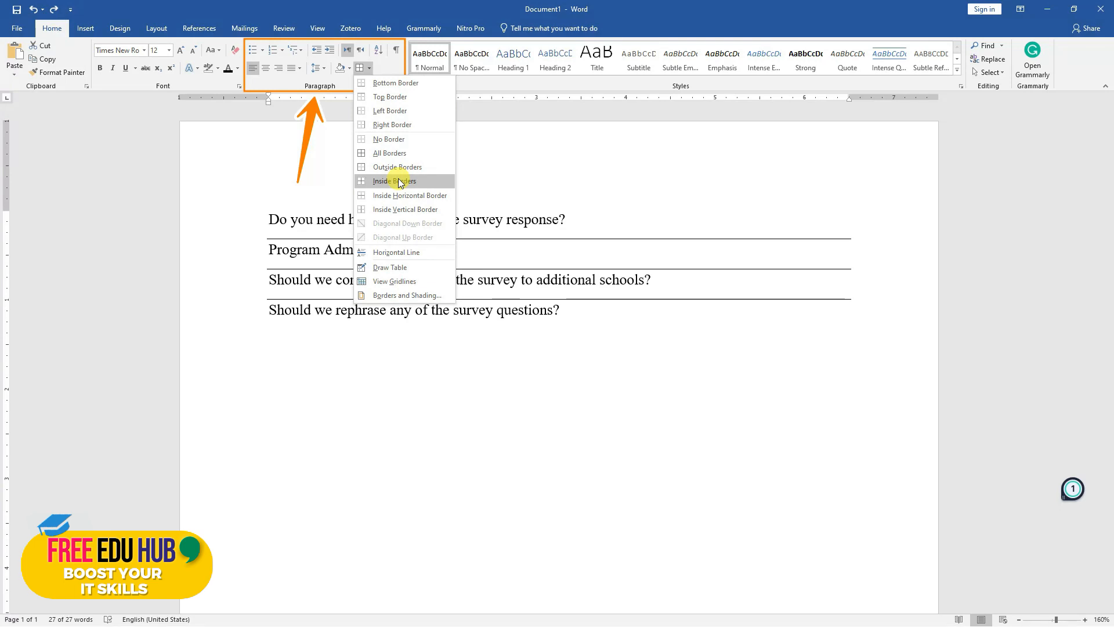
pyautogui.click(398, 169)
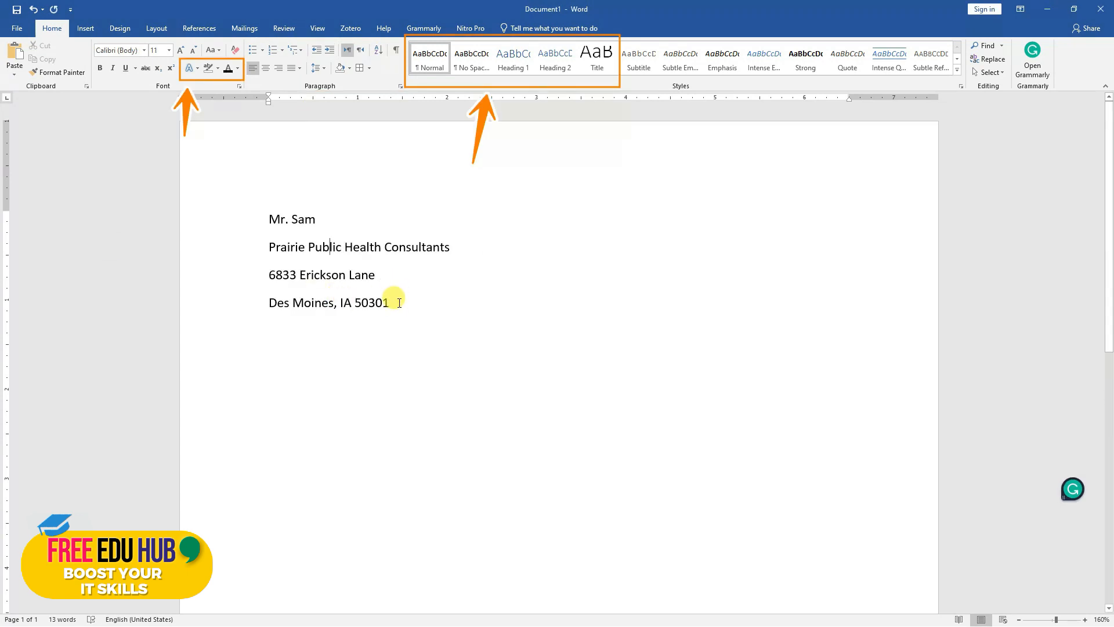
# Select all four lines of the recipient's address block
pyautogui.moveTo(390, 303); pyautogui.dragTo(249, 199)
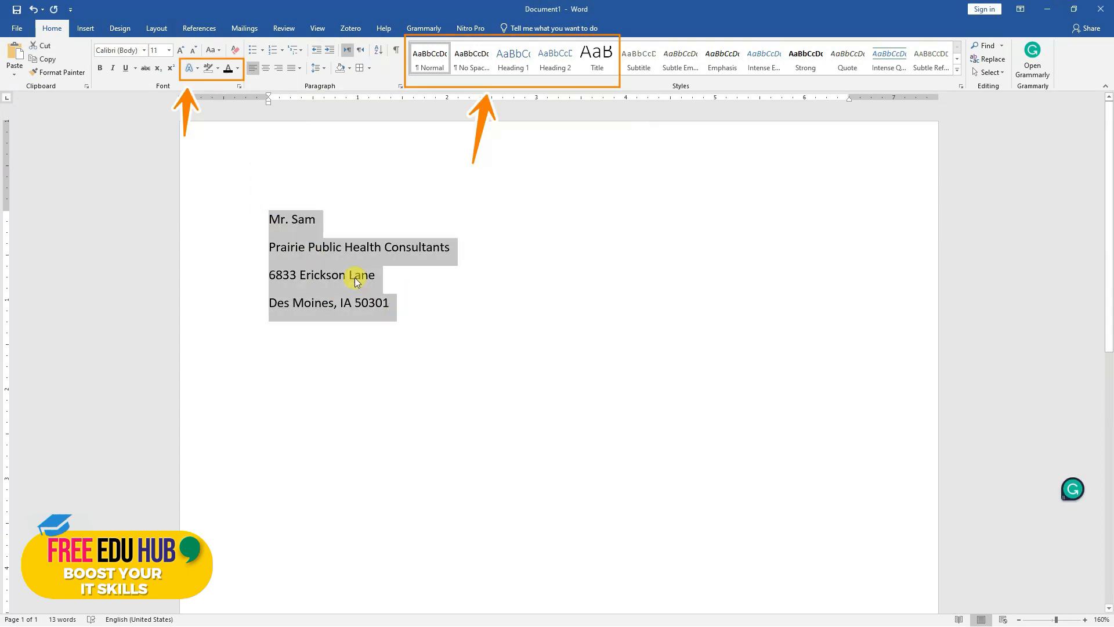
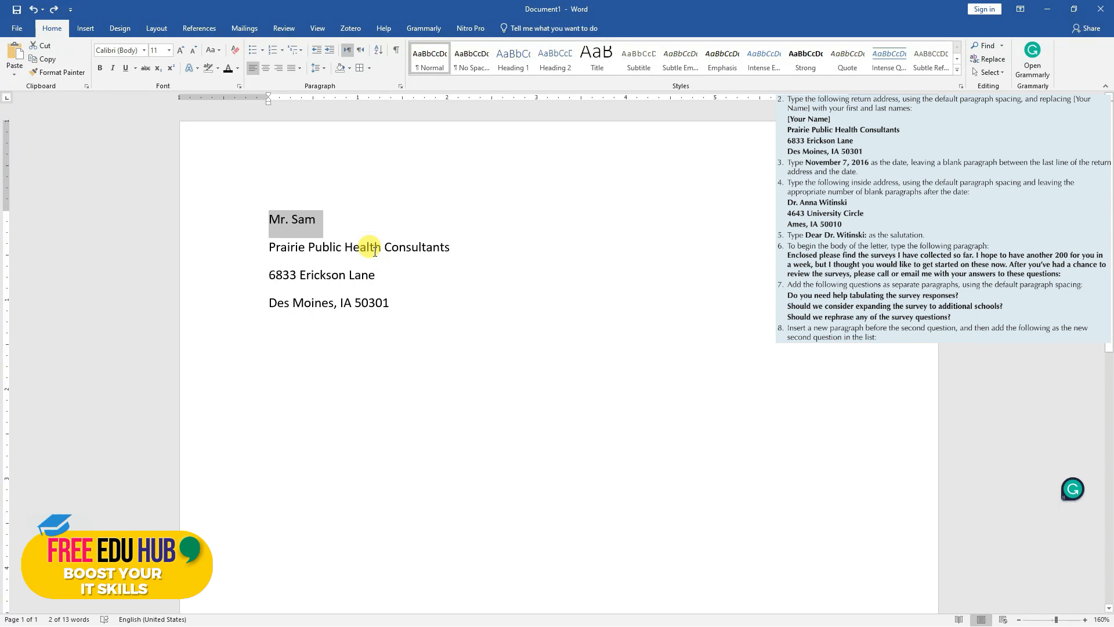
# Set the line spacing of the four return address lines to Single
pyautogui.moveTo(414, 305); pyautogui.dragTo(261, 218)
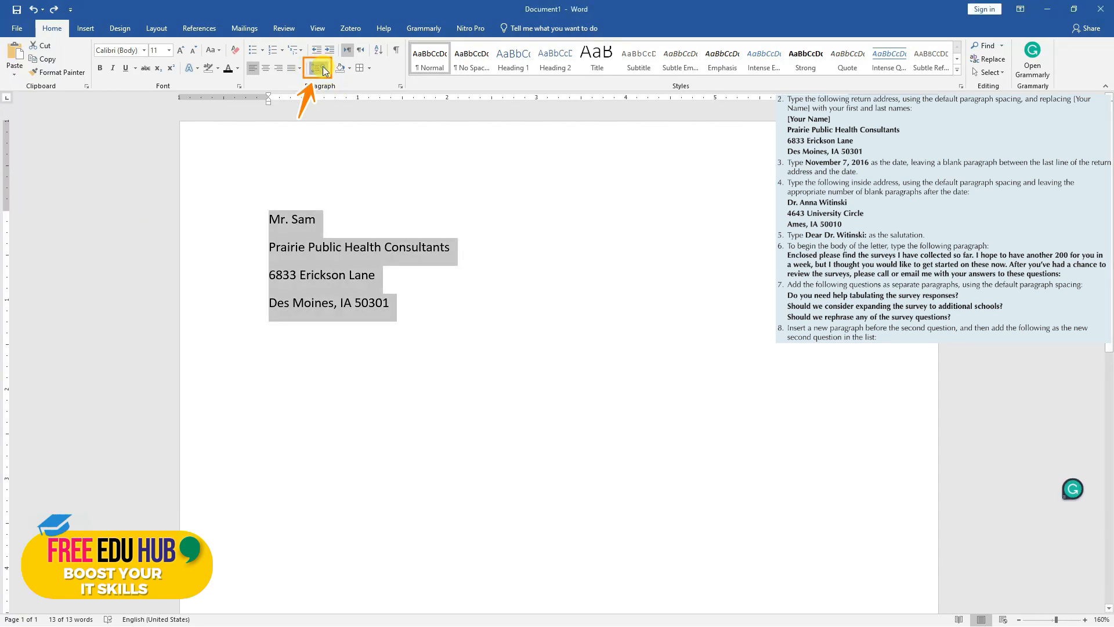
pyautogui.click(323, 71)
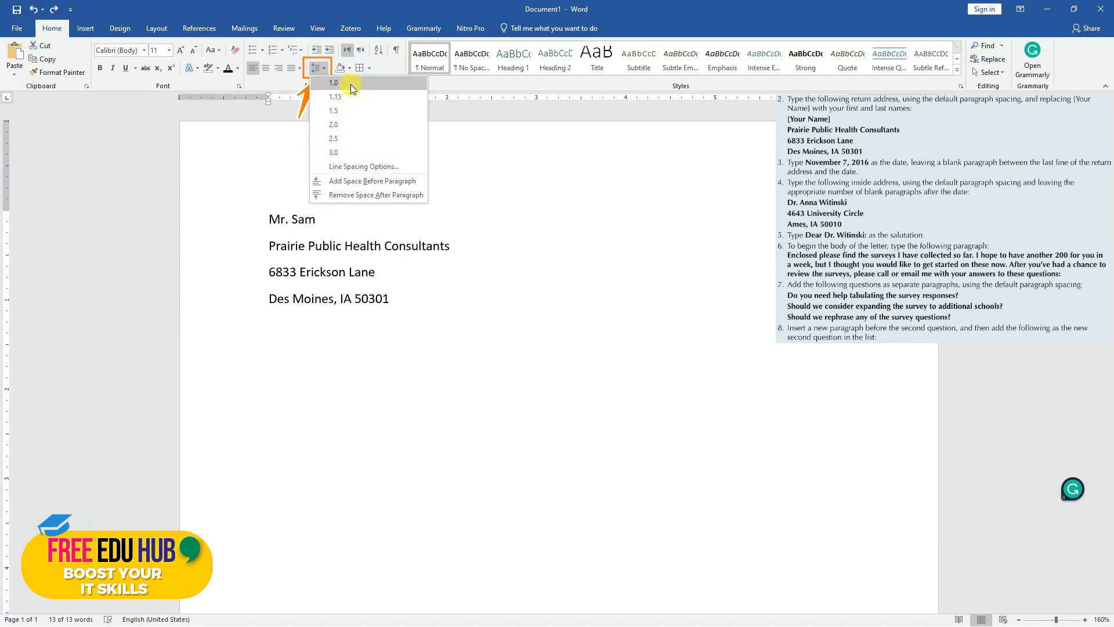
pyautogui.click(362, 167)
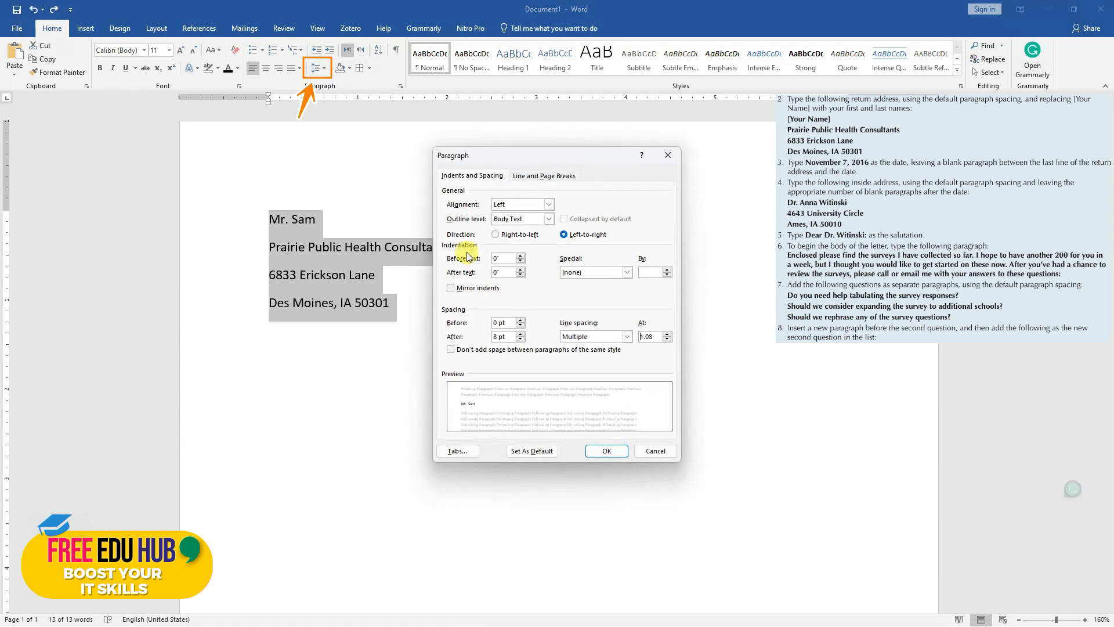
pyautogui.click(589, 341)
pyautogui.click(589, 347)
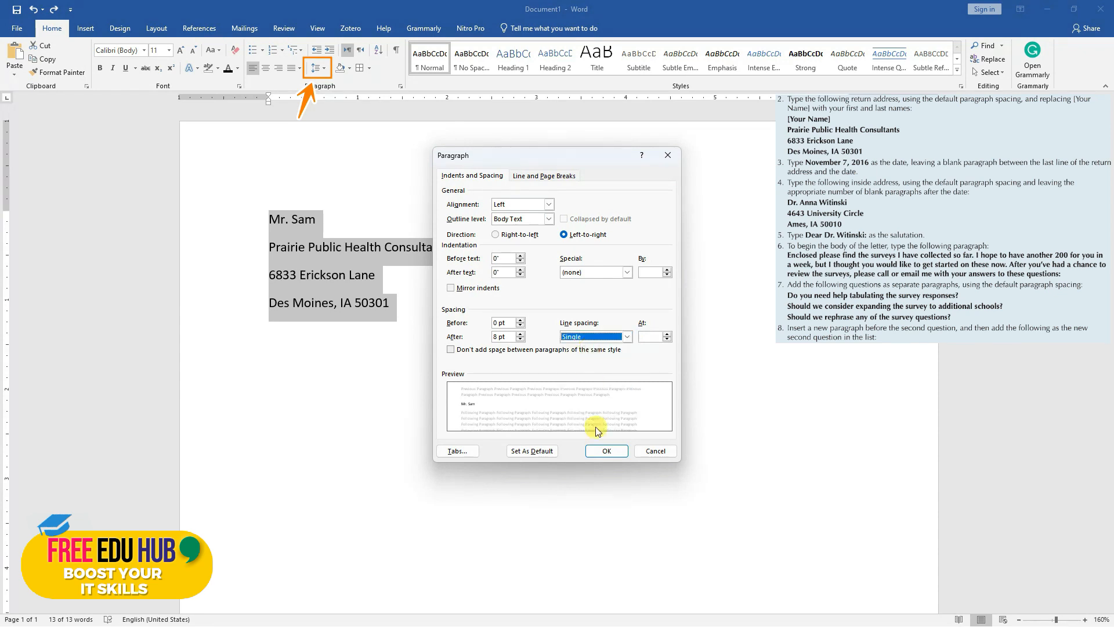
pyautogui.click(607, 451)
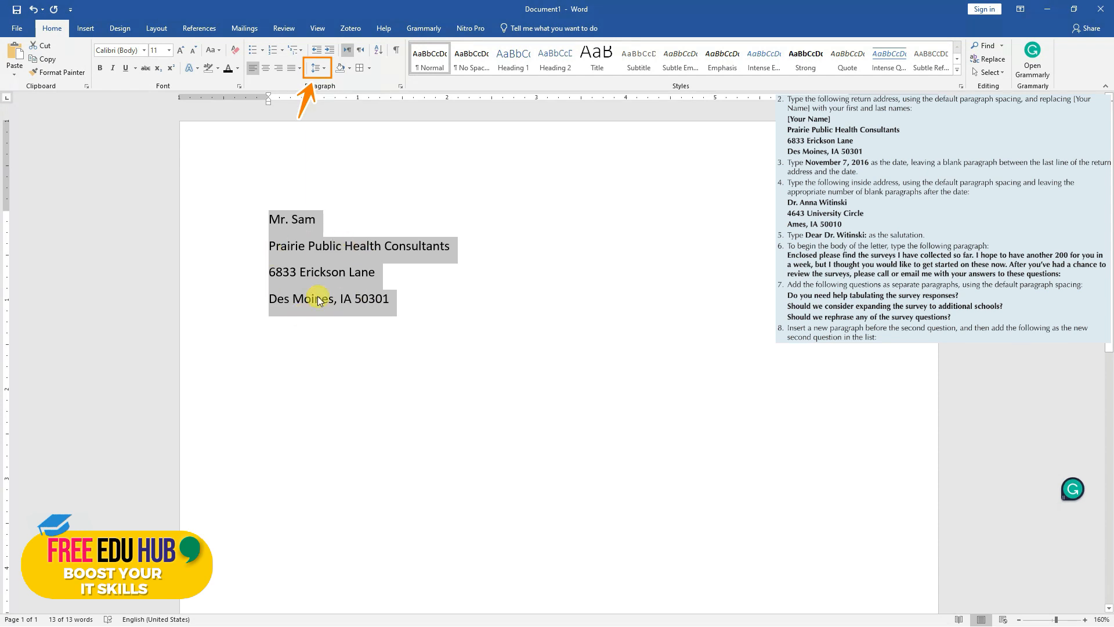
pyautogui.click(316, 261)
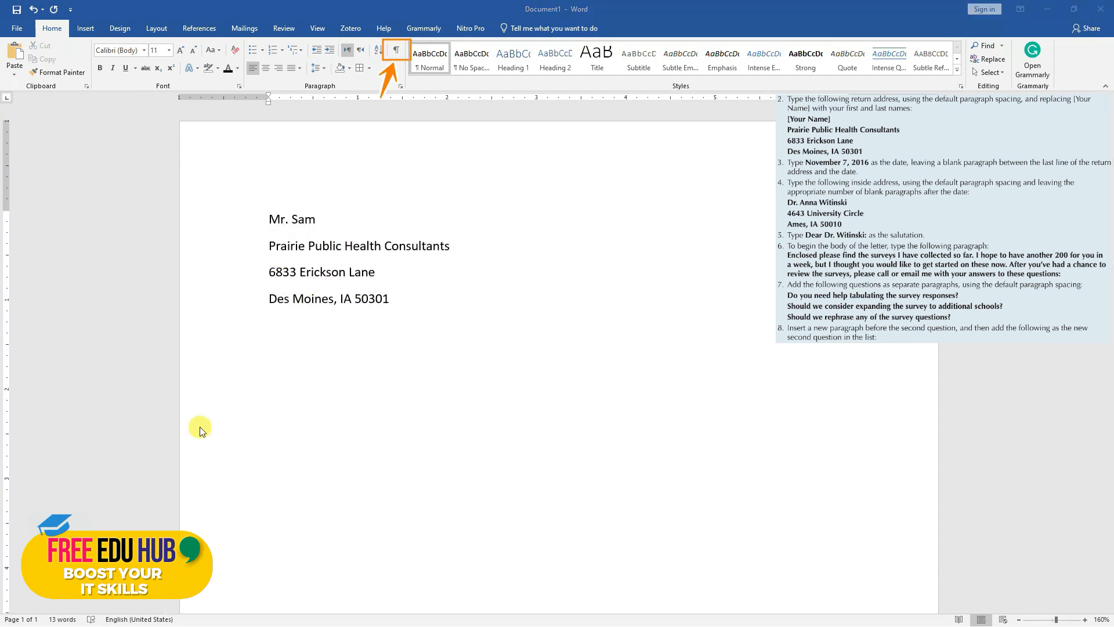
# Enter the date November 7, 2016 below the return address, leaving one blank paragraph between them
pyautogui.click(405, 309)
pyautogui.press('Return')
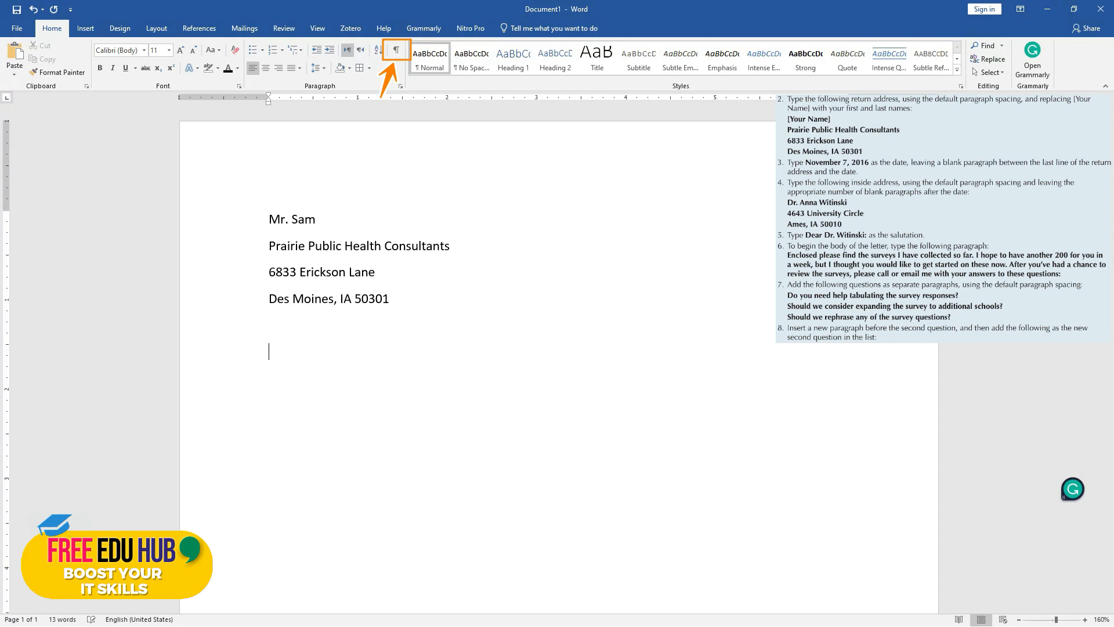
pyautogui.write('November 7, 2016')
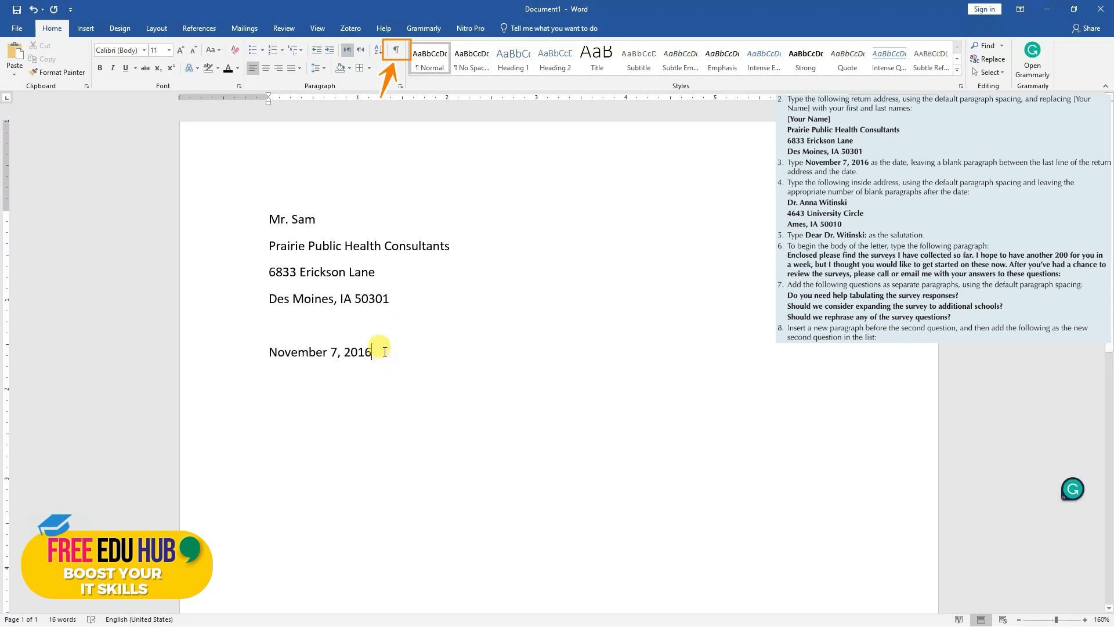
# Check the blank paragraph above the date by showing the paragraph marks, and hide the marks again
pyautogui.moveTo(253, 353); pyautogui.dragTo(253, 341)
pyautogui.click(312, 335)
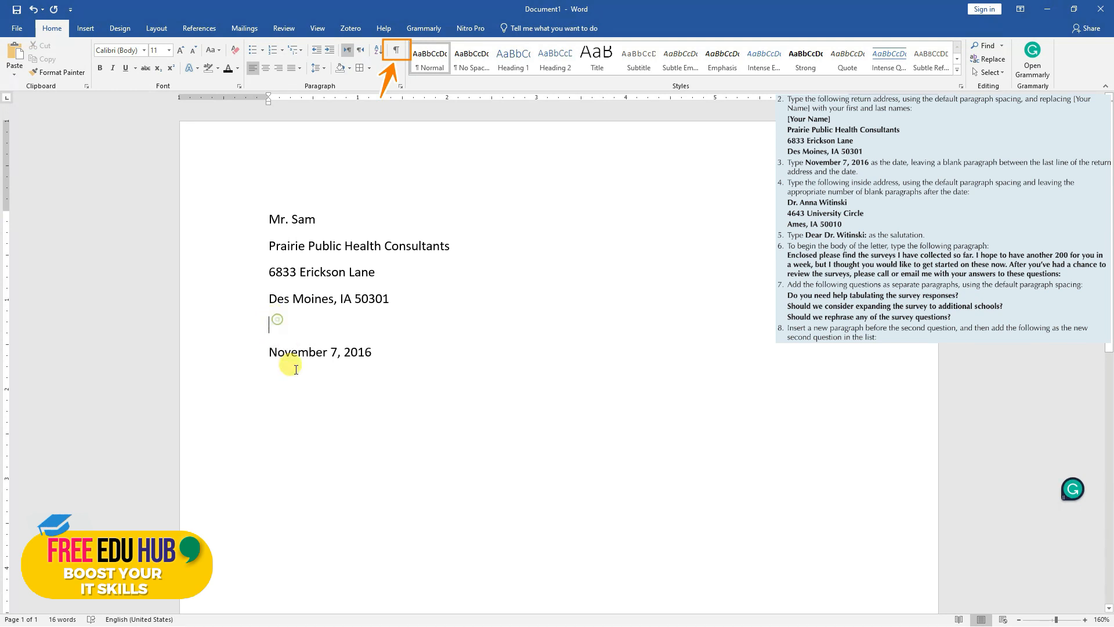
pyautogui.click(284, 330)
pyautogui.click(313, 250)
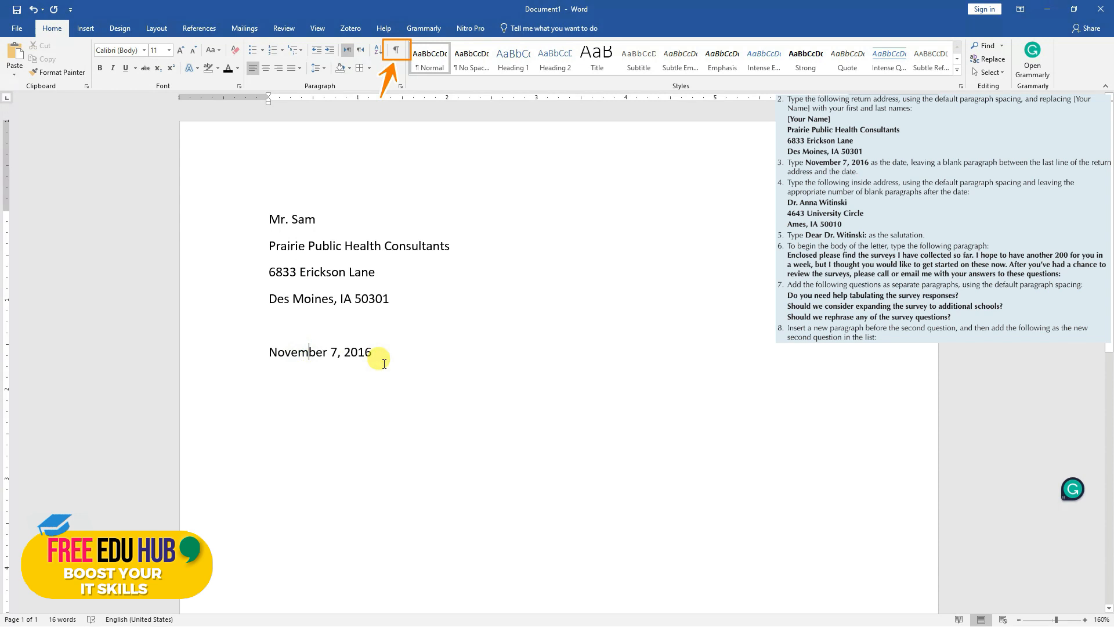
pyautogui.click(398, 50)
pyautogui.click(308, 353)
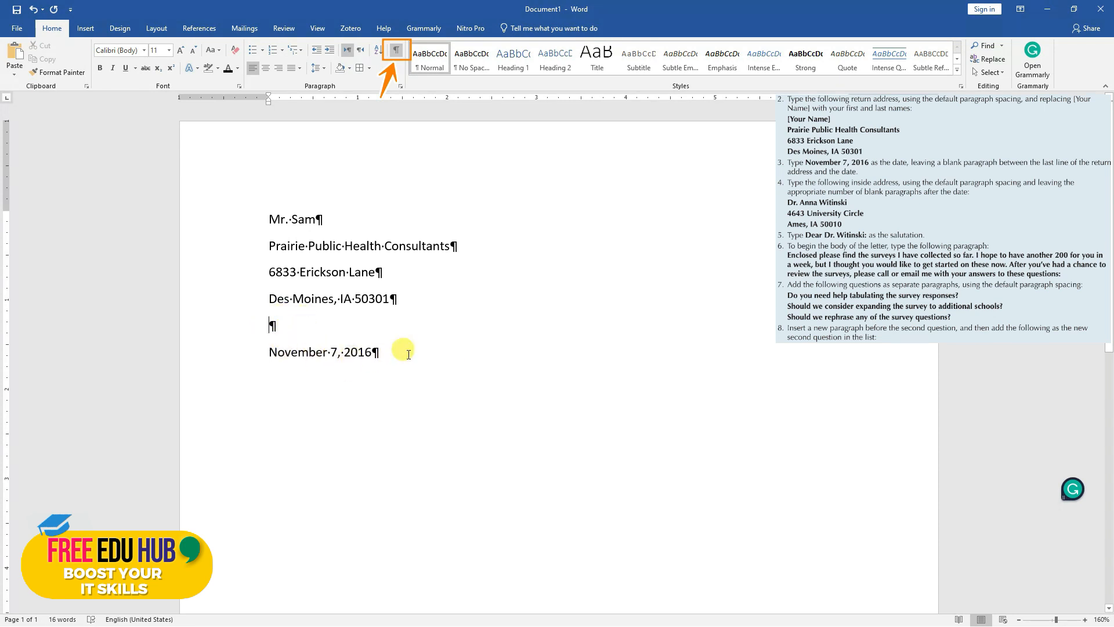
pyautogui.click(395, 51)
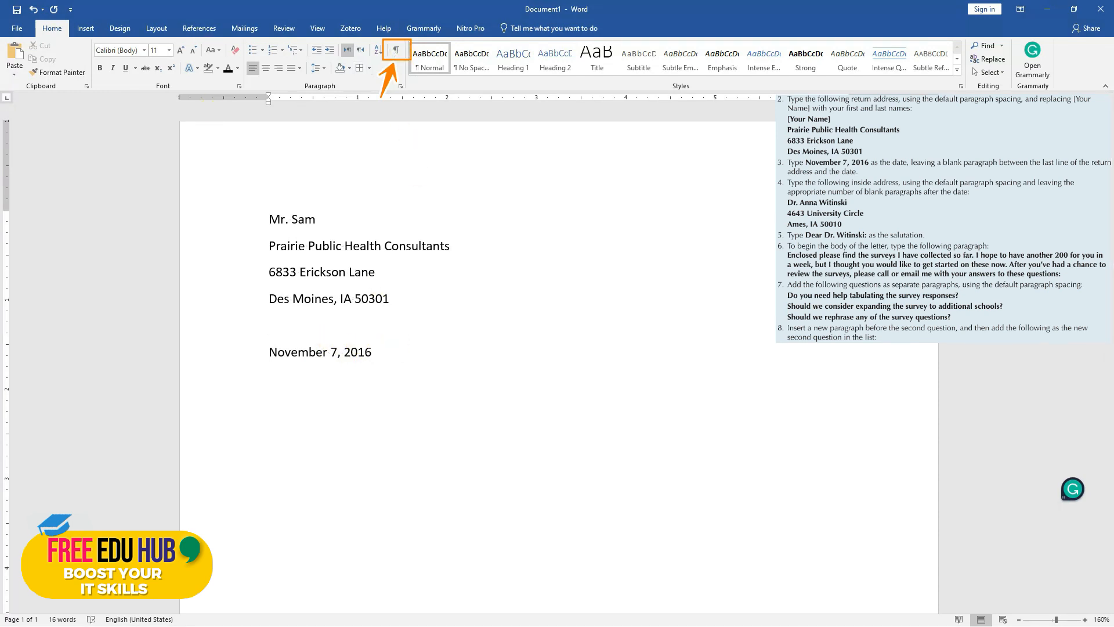
# Enter the recipient's name and two address lines below the date, leaving one blank paragraph after the date
pyautogui.click(382, 352)
pyautogui.press('Return')
pyautogui.press('Return')
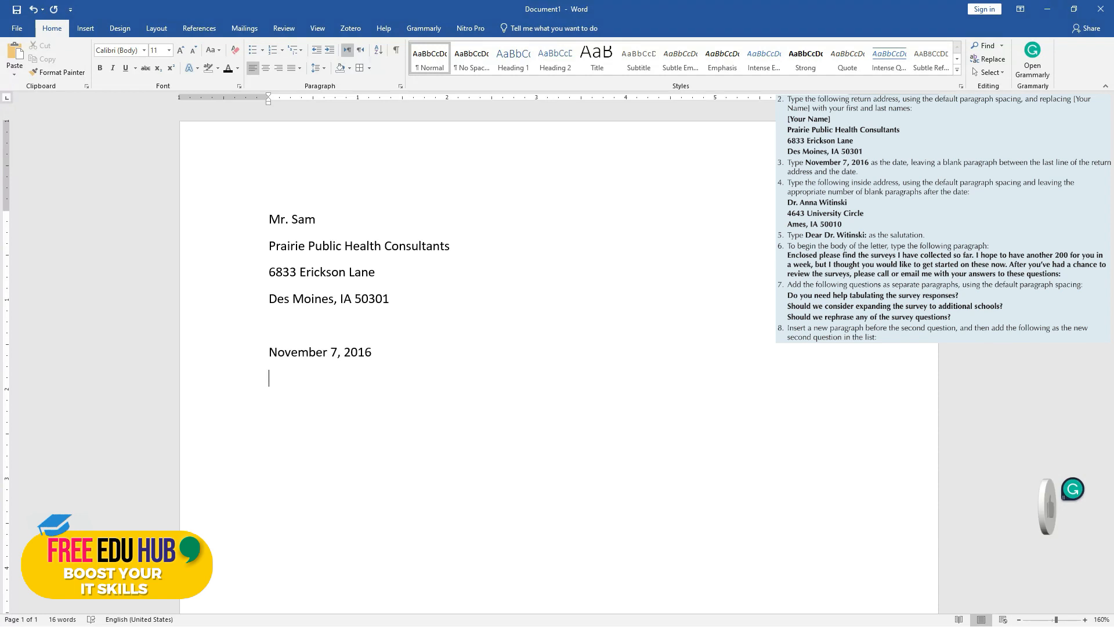
pyautogui.write('Dr. Anna Witinski')
pyautogui.press('Return')
pyautogui.write('4643 University Circle')
pyautogui.press('Return')
pyautogui.write('Ames, IA 50010')
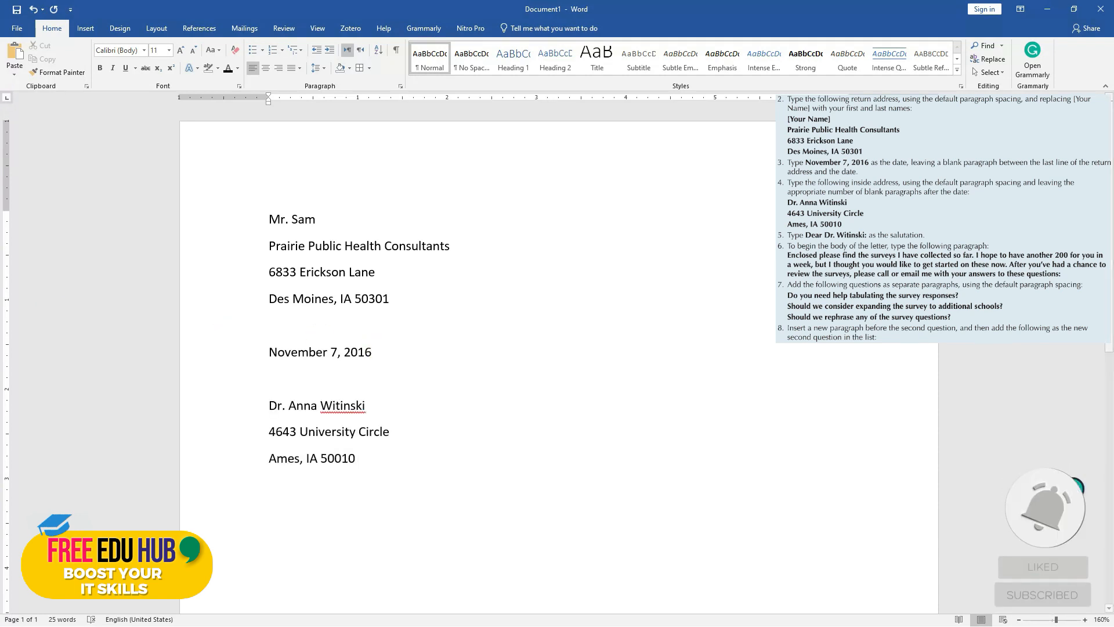
# Show the paragraph marks and enter the salutation to the recipient, leaving one blank paragraph below the inside address
pyautogui.scroll(-3, 367, 319)
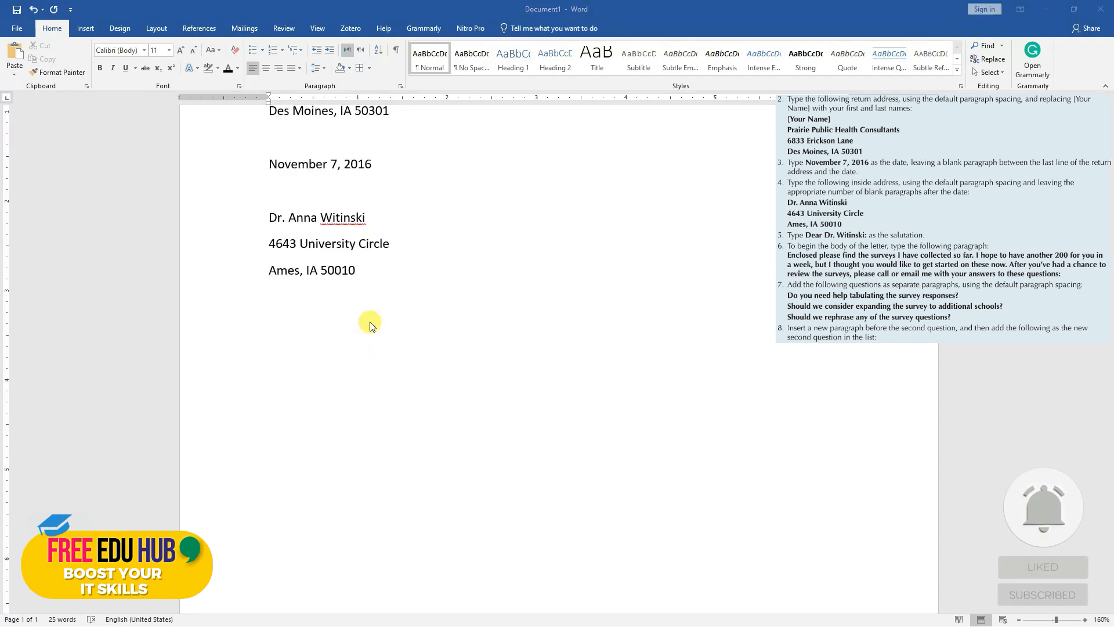
pyautogui.scroll(2, 384, 312)
pyautogui.scroll(-1, 384, 344)
pyautogui.click(385, 344)
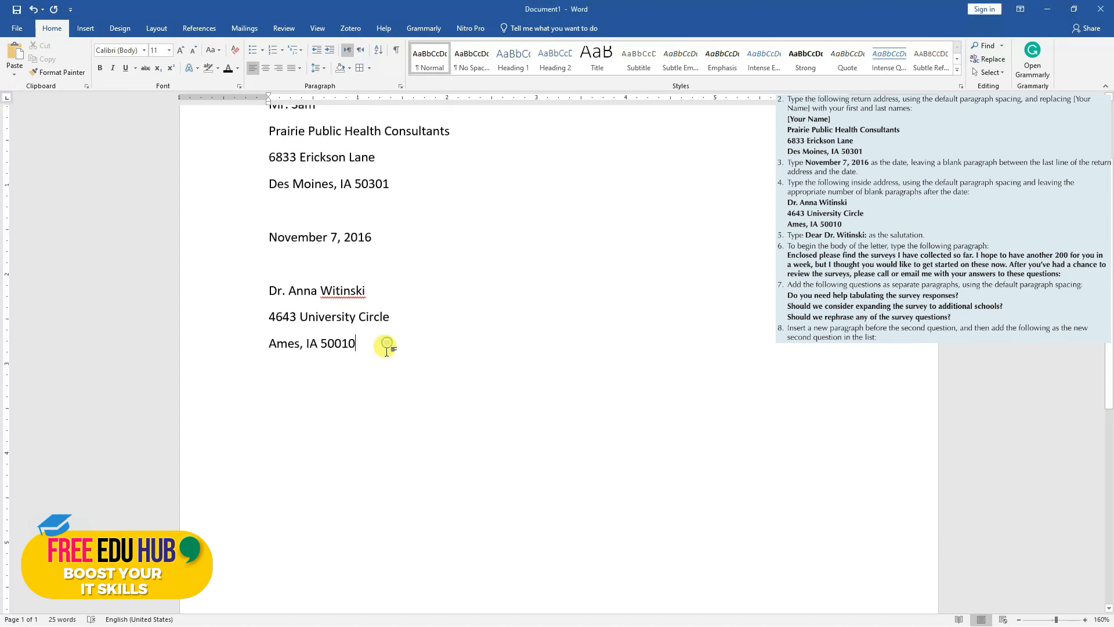
pyautogui.press('Return')
pyautogui.press('Return')
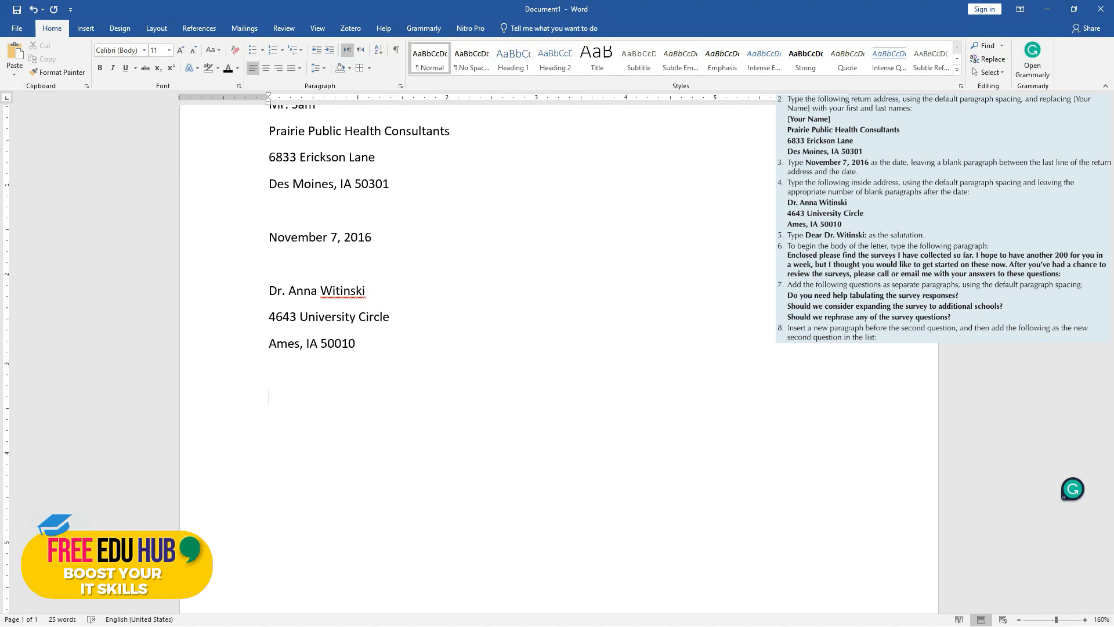
pyautogui.click(395, 51)
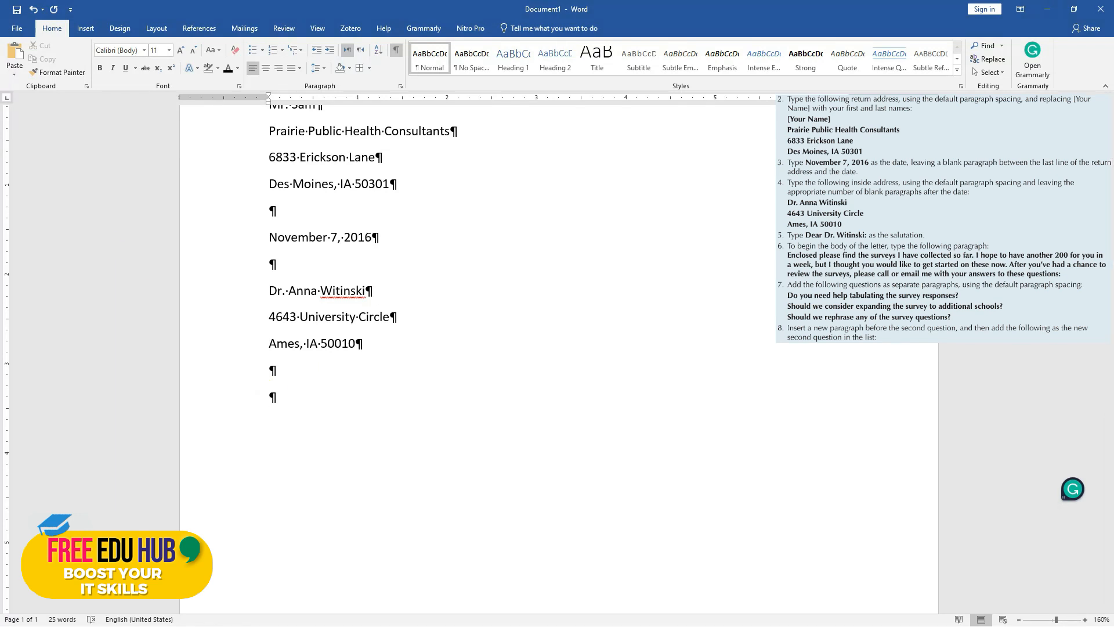
pyautogui.write('Dear Dr. Witinski:')
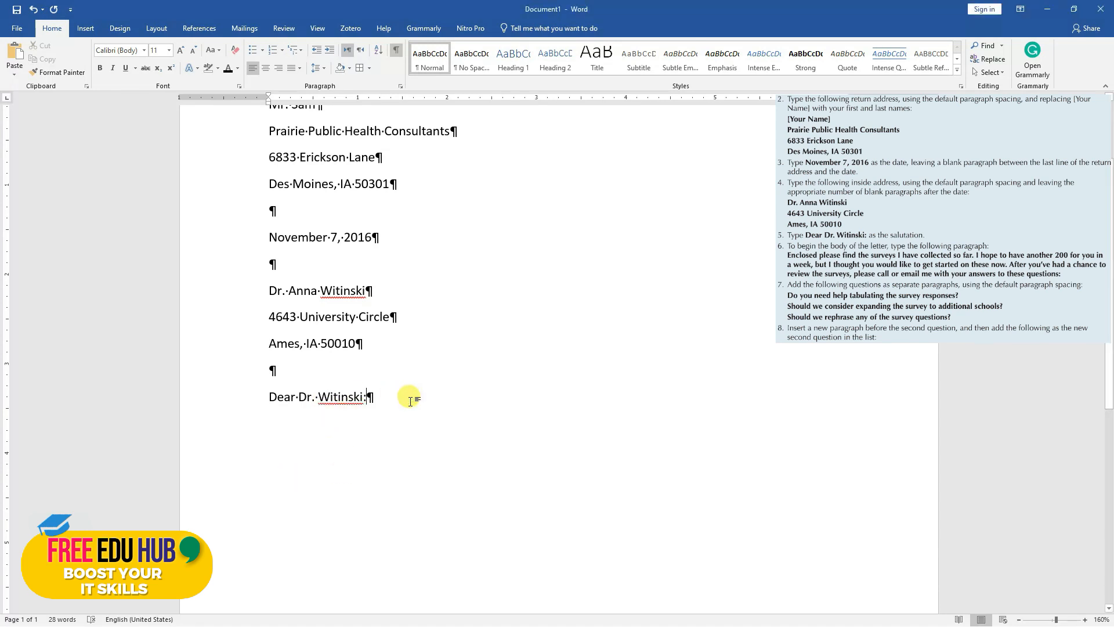
# Enter the body paragraph from "Enclosed please find the surveys" to "your answers to these questions:" below the salutation, and hide the paragraph marks
pyautogui.press('Return')
pyautogui.write("Enclosed please find the surveys I have collected so far. I hope to have another 2000 for you in a week, but I thought you would like to get started toon these now. After you've had a chance to review the surveys, please call or email me with your answers to these questions:")
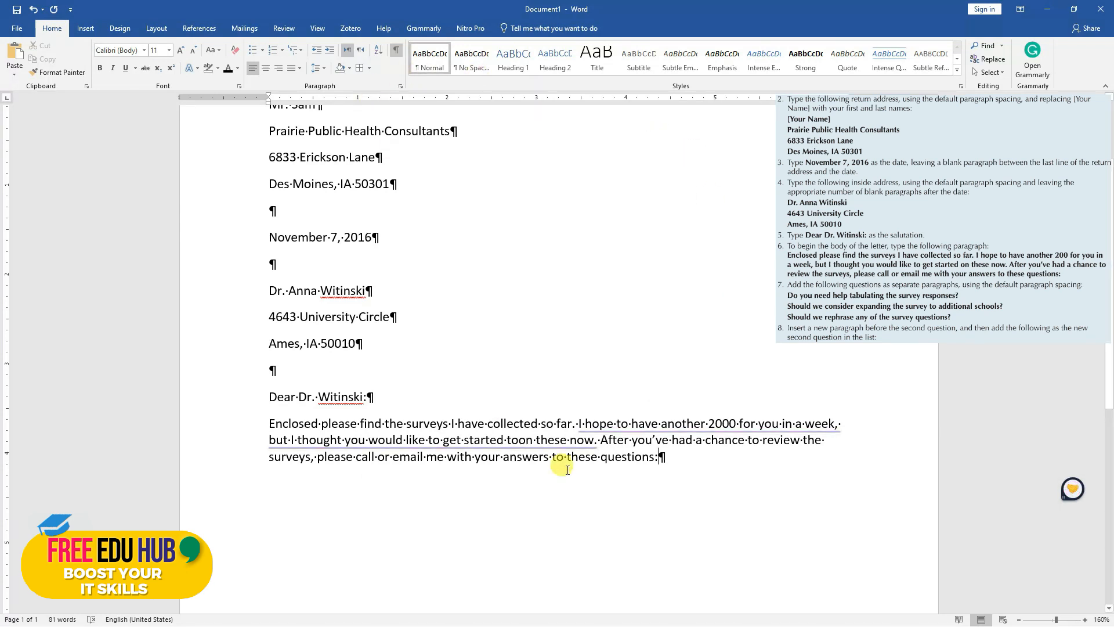
pyautogui.click(395, 53)
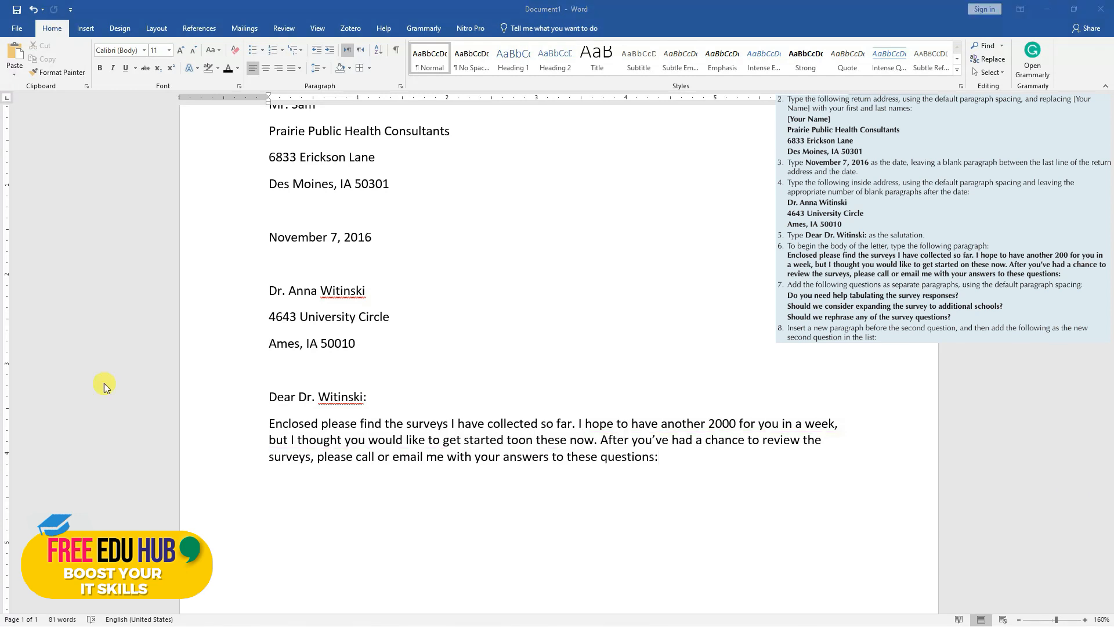
# Paste the three questions on tabulating responses, expanding the survey and rephrasing questions as separate paragraphs below the body paragraph
pyautogui.click(661, 457)
pyautogui.press('Return')
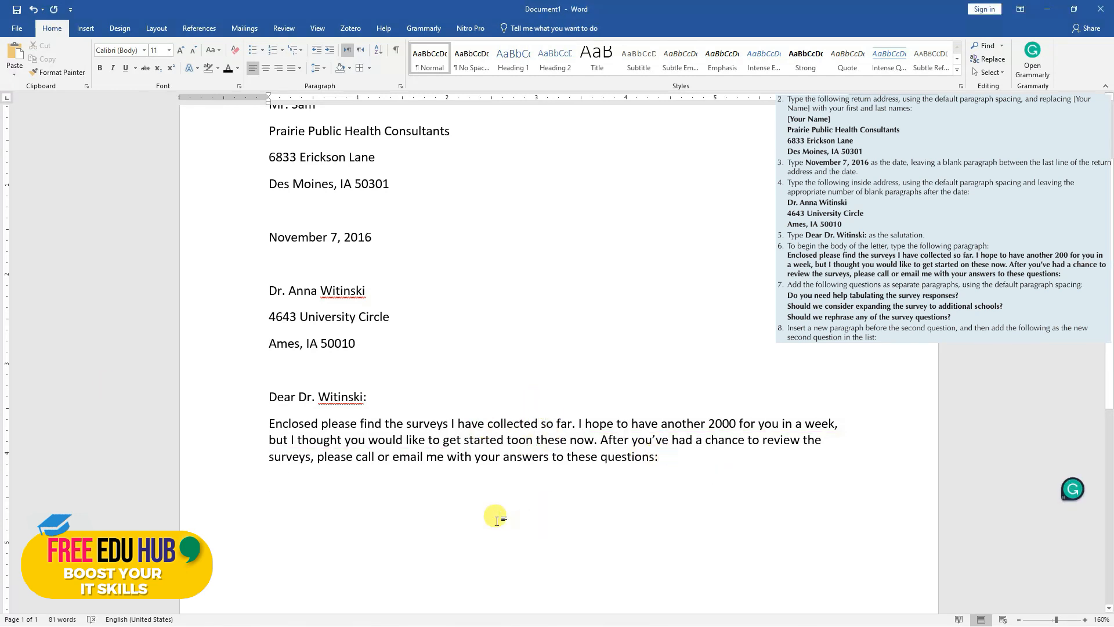
pyautogui.write('Do you need help tabulating the survey response? Should we consider expanding the survey to additional schools? Should we rephrase any of the survey questions?')
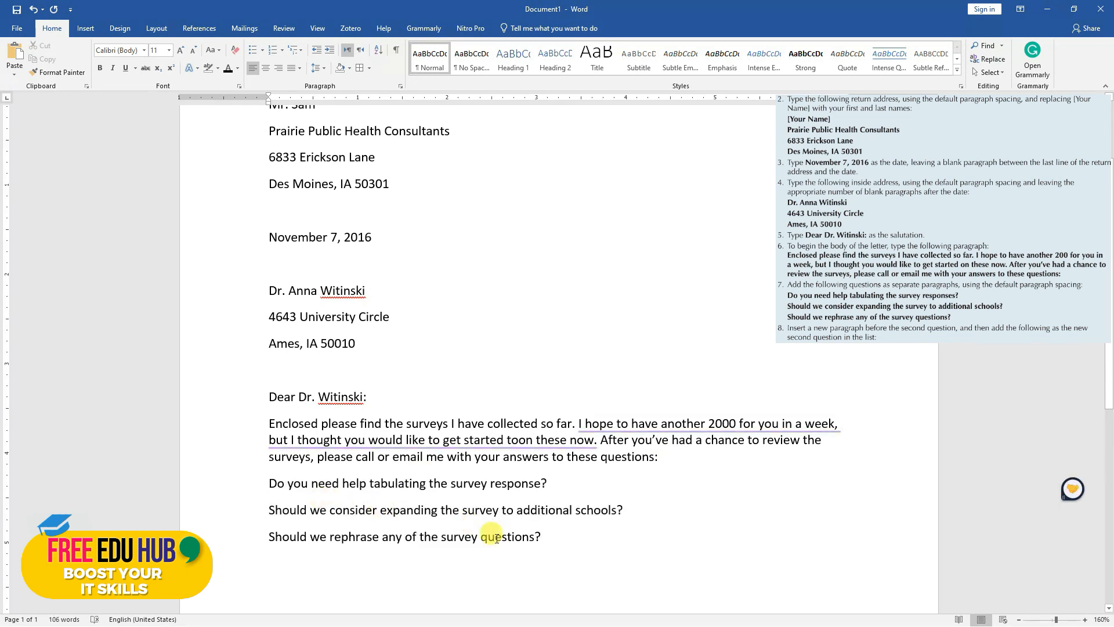
# Choose the line spacing for the three survey questions in their paragraph settings
pyautogui.moveTo(544, 538); pyautogui.dragTo(272, 489)
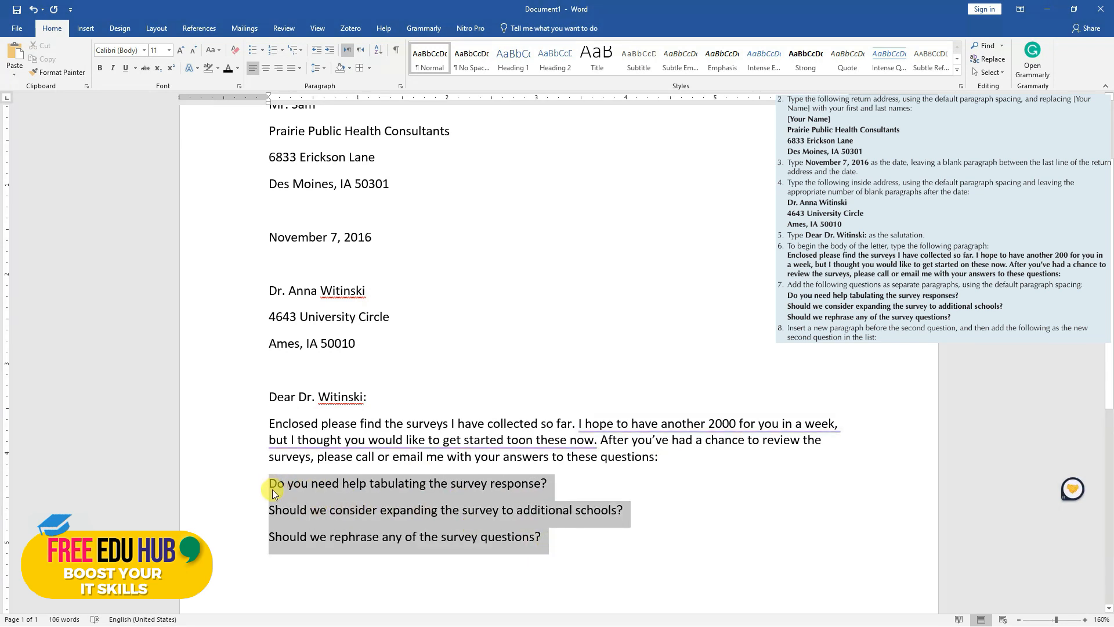
pyautogui.rightClick(324, 505)
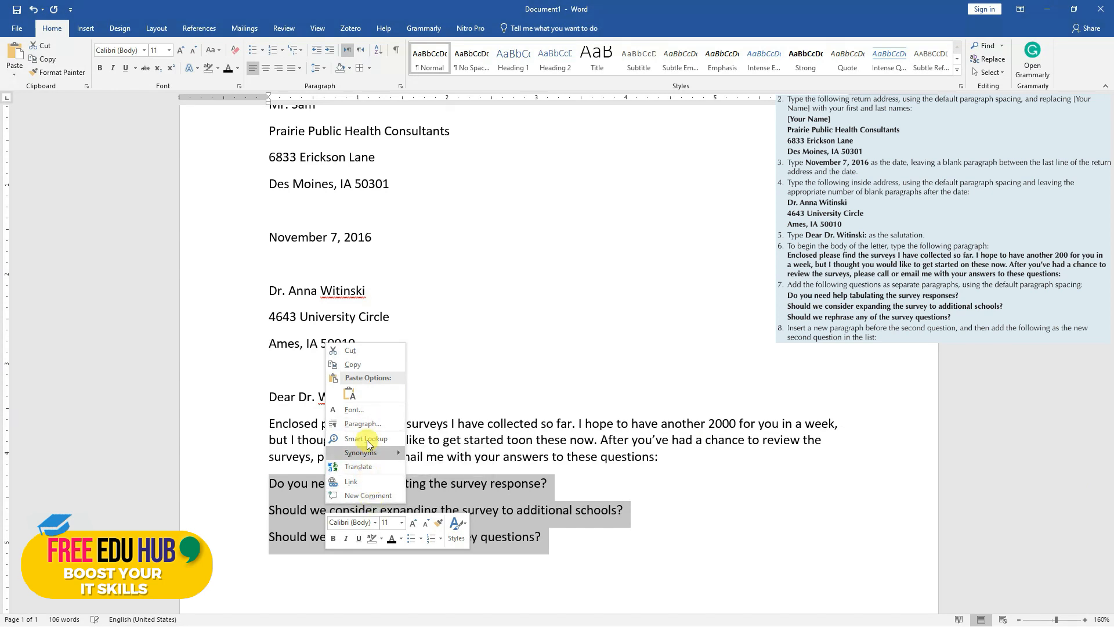
pyautogui.click(370, 422)
pyautogui.click(583, 337)
pyautogui.click(586, 339)
pyautogui.click(607, 452)
pyautogui.click(493, 511)
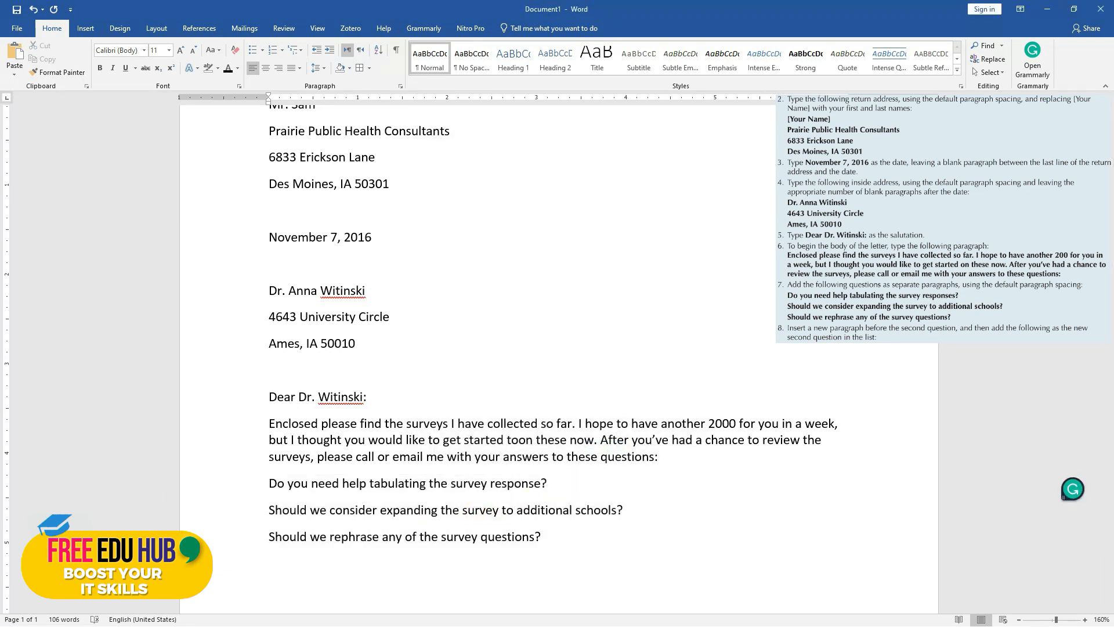
# Format the three survey questions as a bulleted list
pyautogui.click(534, 531)
pyautogui.moveTo(534, 528); pyautogui.dragTo(251, 479)
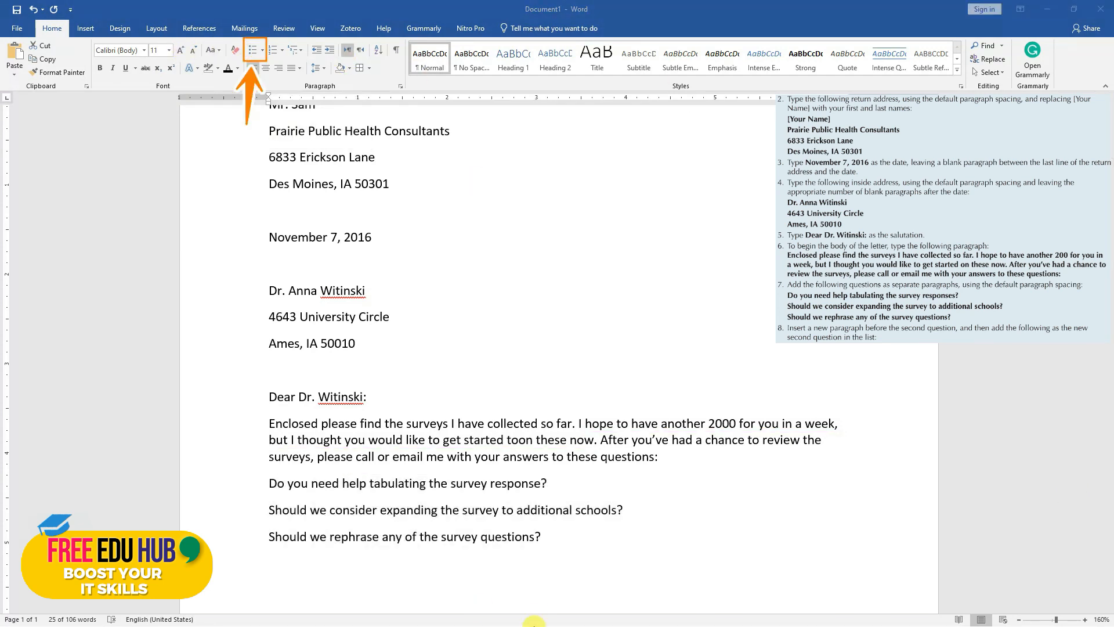
pyautogui.click(545, 534)
pyautogui.moveTo(550, 538); pyautogui.dragTo(245, 476)
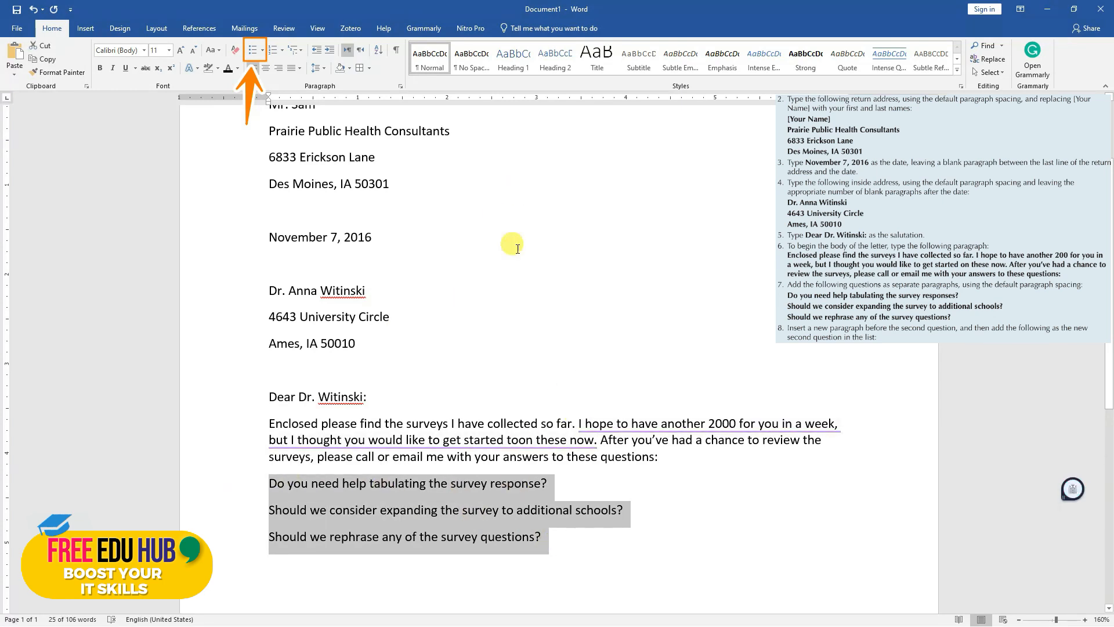
pyautogui.click(260, 54)
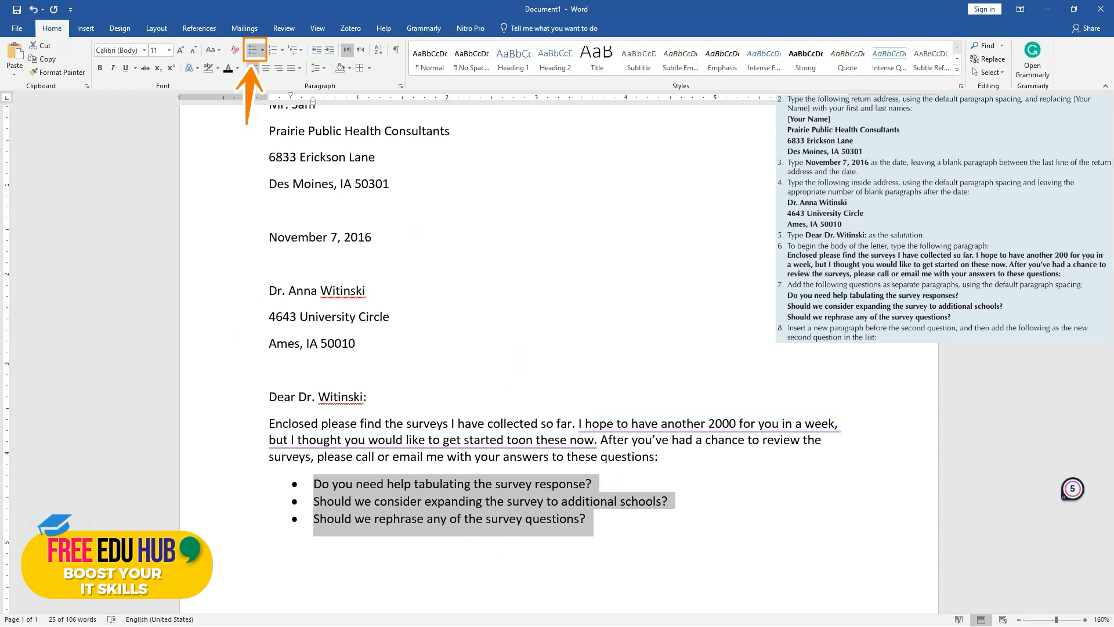
pyautogui.click(417, 499)
# Start a new paragraph without a bullet after the last survey question
pyautogui.click(602, 518)
pyautogui.press('Return')
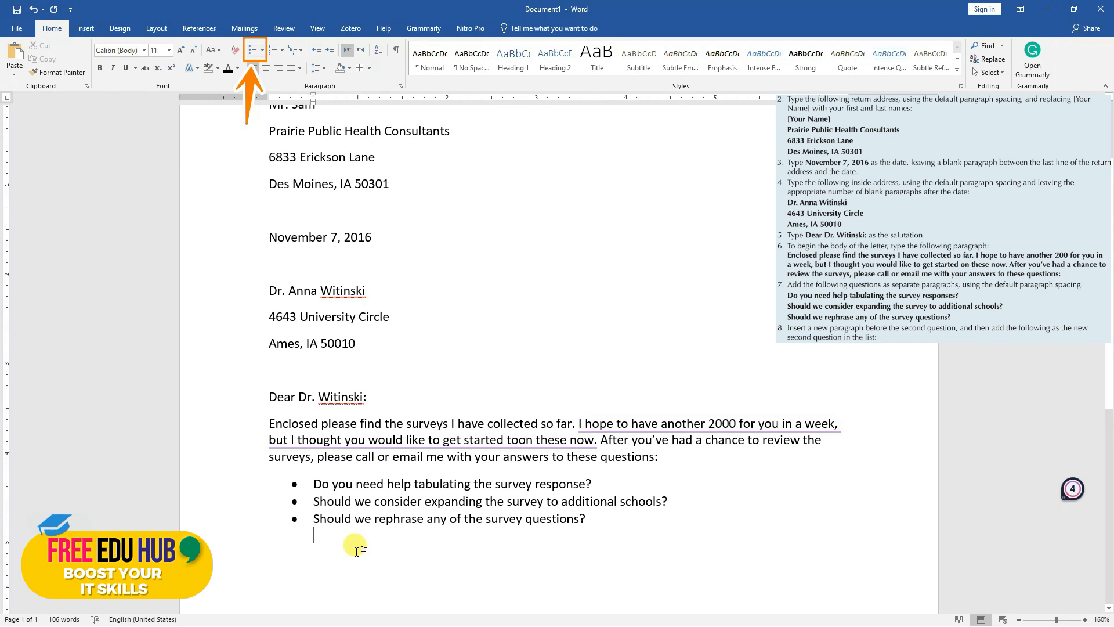
pyautogui.press('BackSpace')
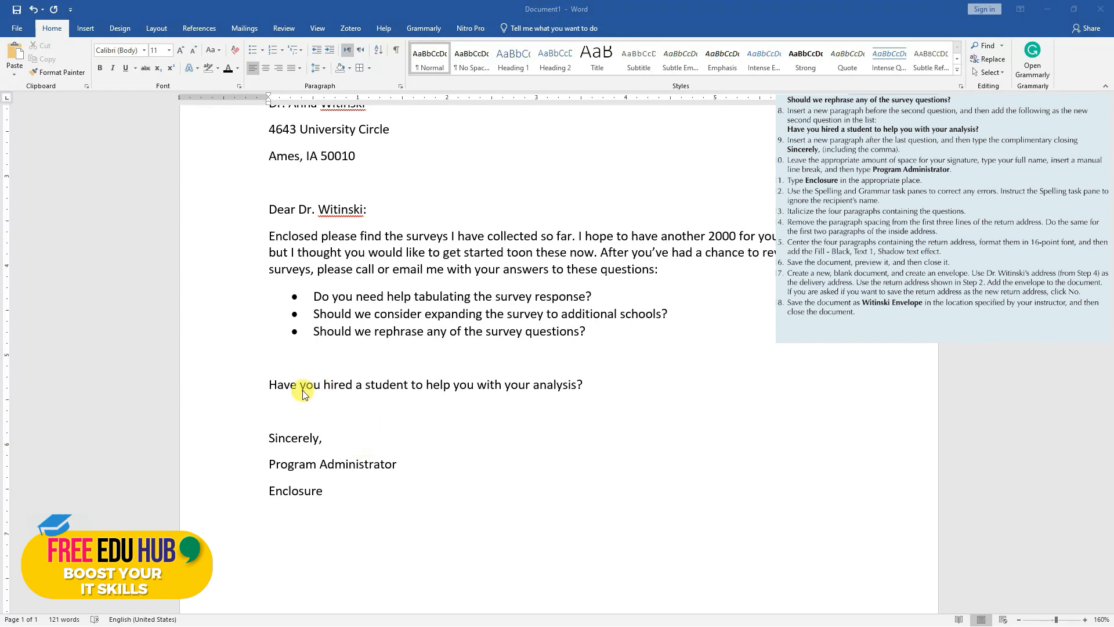
# Show the paragraph marks and insert two blank paragraphs between "Sincerely," and "Program Administrator" for the signature
pyautogui.moveTo(331, 494); pyautogui.dragTo(278, 444)
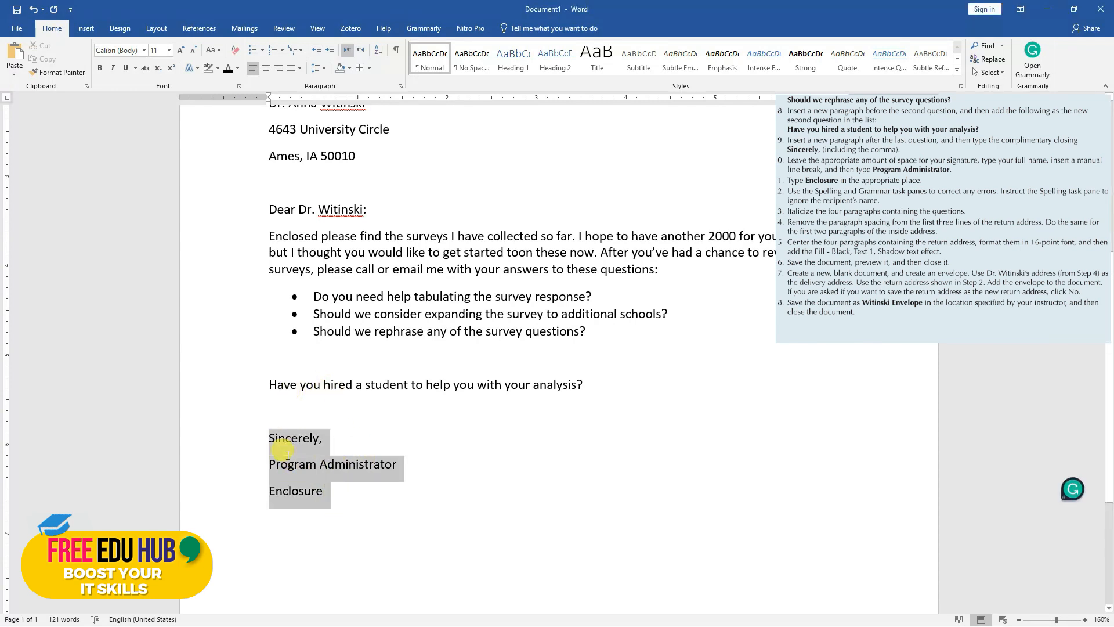
pyautogui.click(395, 50)
pyautogui.click(306, 464)
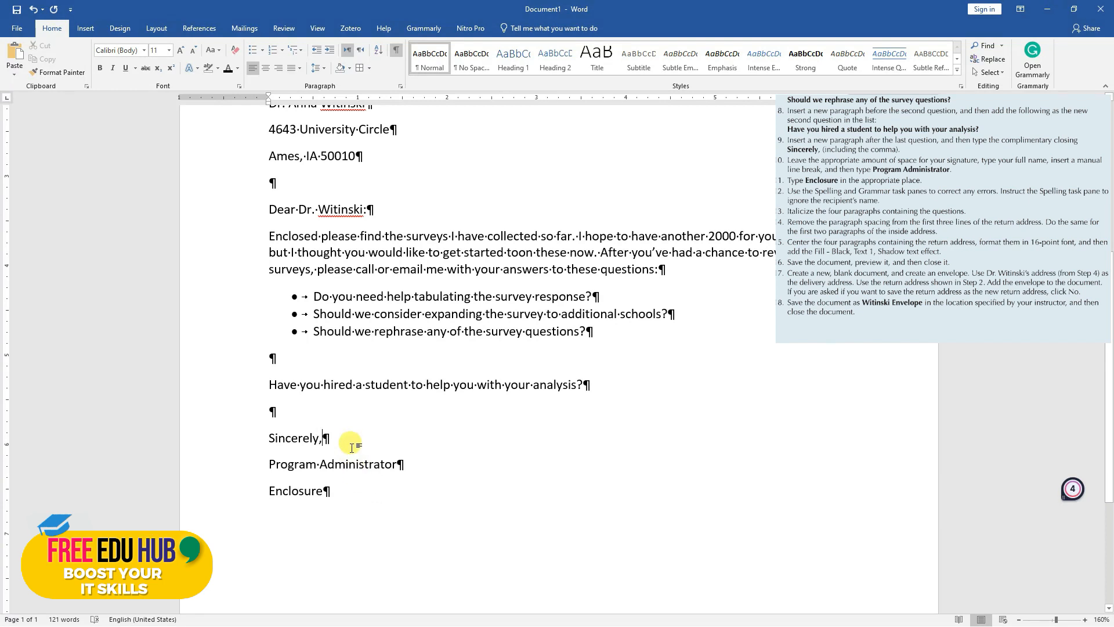
pyautogui.click(345, 441)
pyautogui.press('Return')
pyautogui.press('Return')
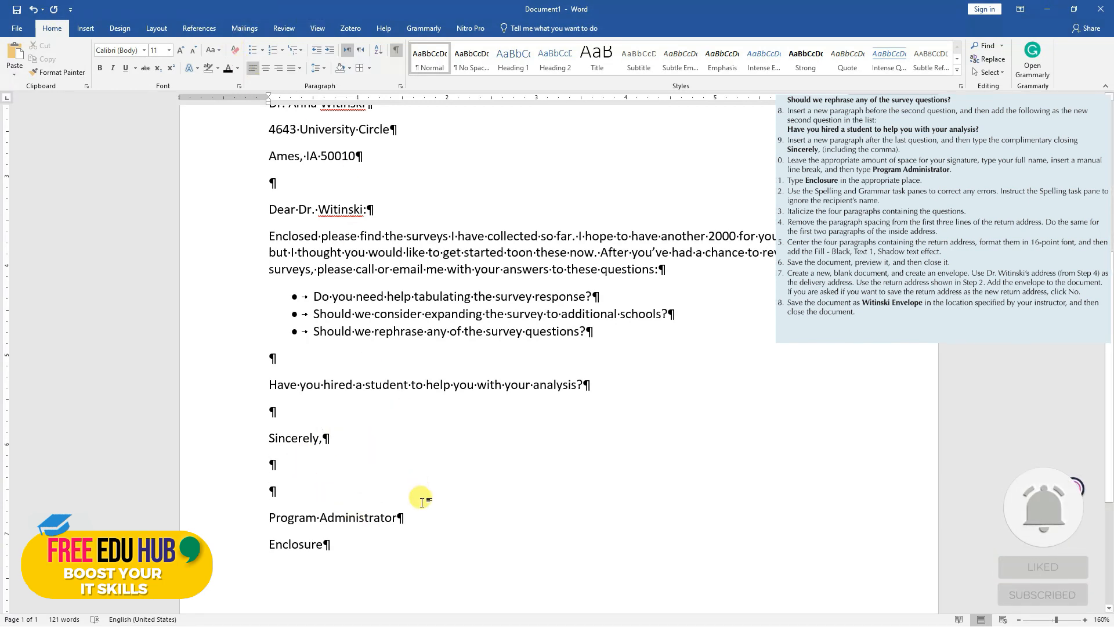
pyautogui.click(432, 518)
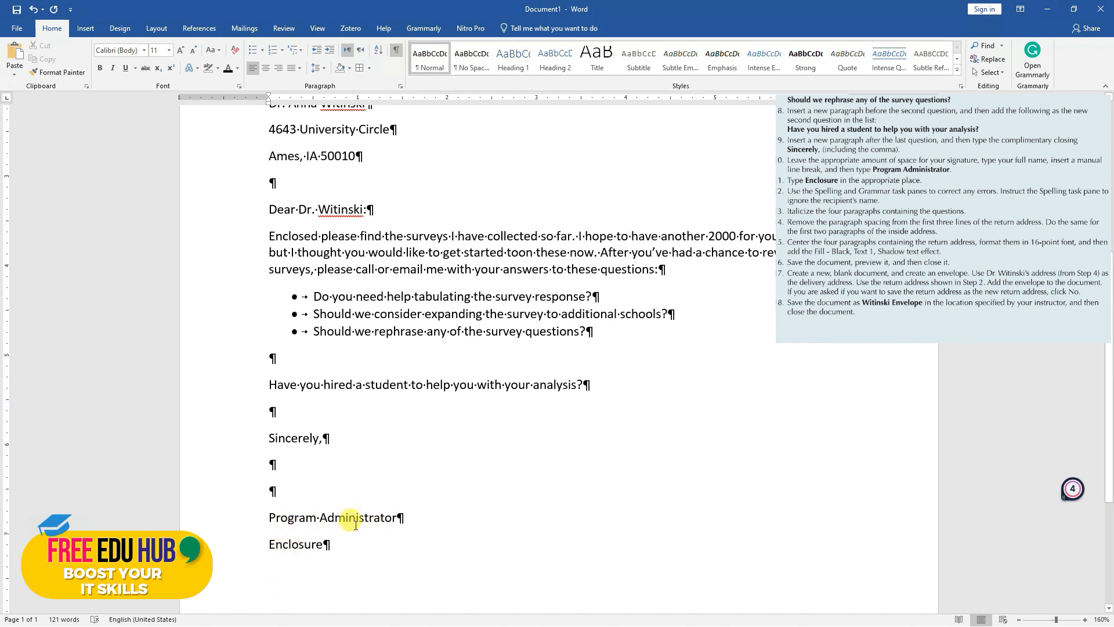
# Hide the paragraph marks in the letter
pyautogui.click(395, 51)
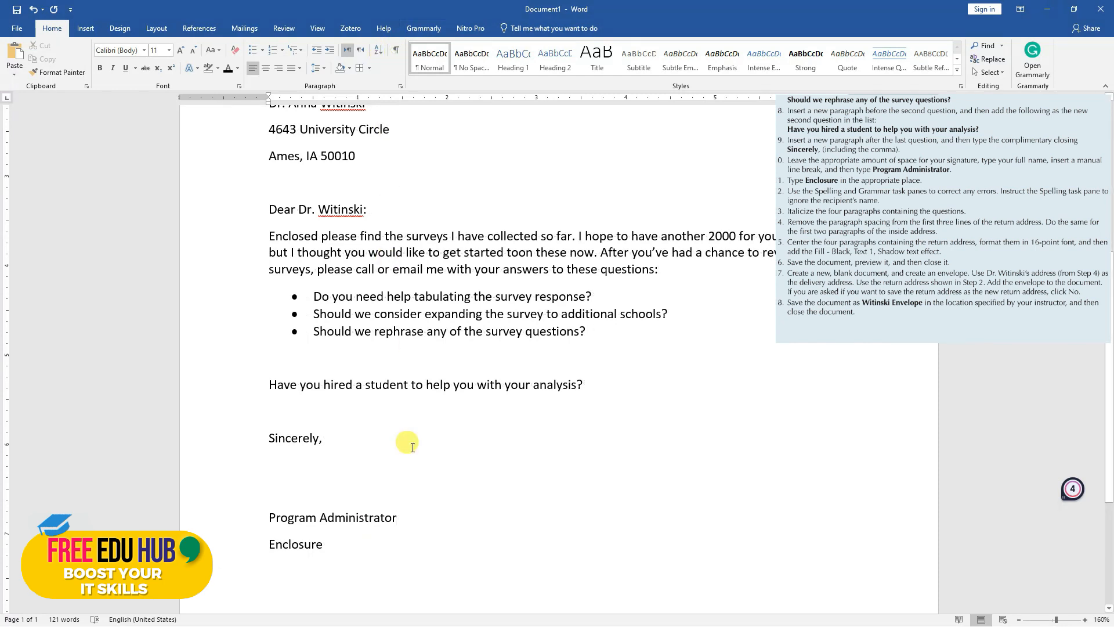
# Try a manual line break between "Program Administrator" and "Enclosure", and put the paragraph break back
pyautogui.press('BackSpace')
pyautogui.hotkey('shift', 'Return')
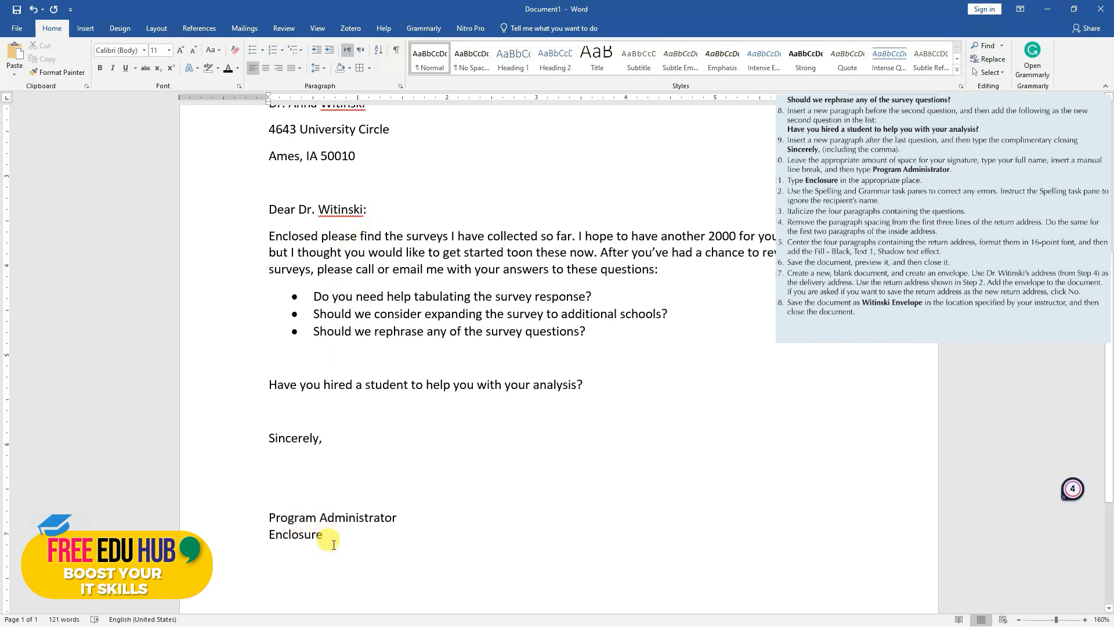
pyautogui.click(416, 517)
pyautogui.press('Delete')
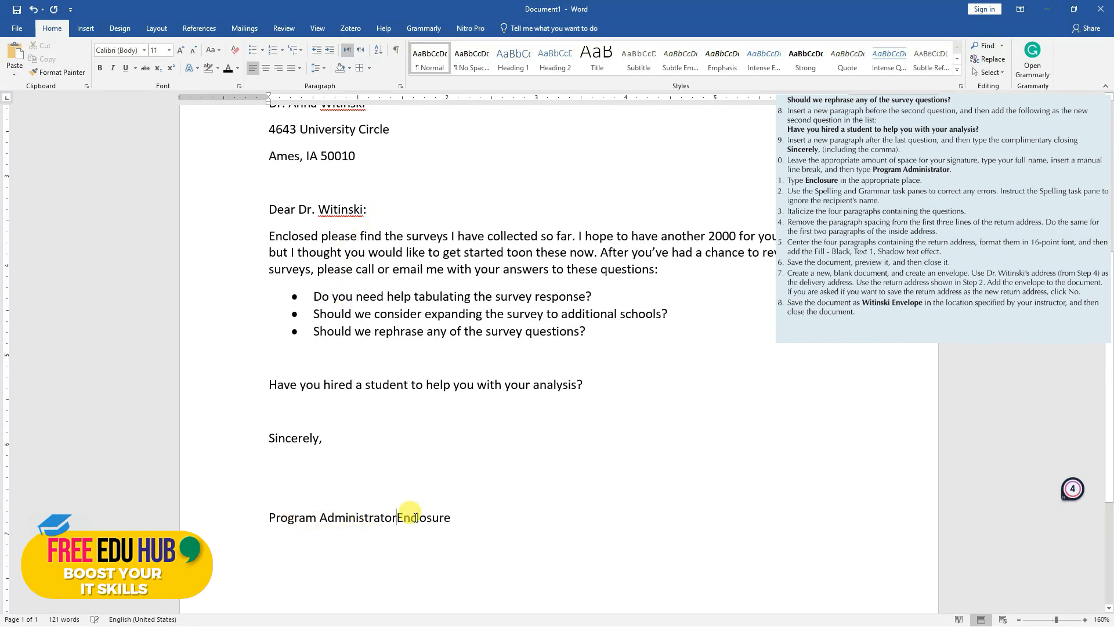
pyautogui.press('Return')
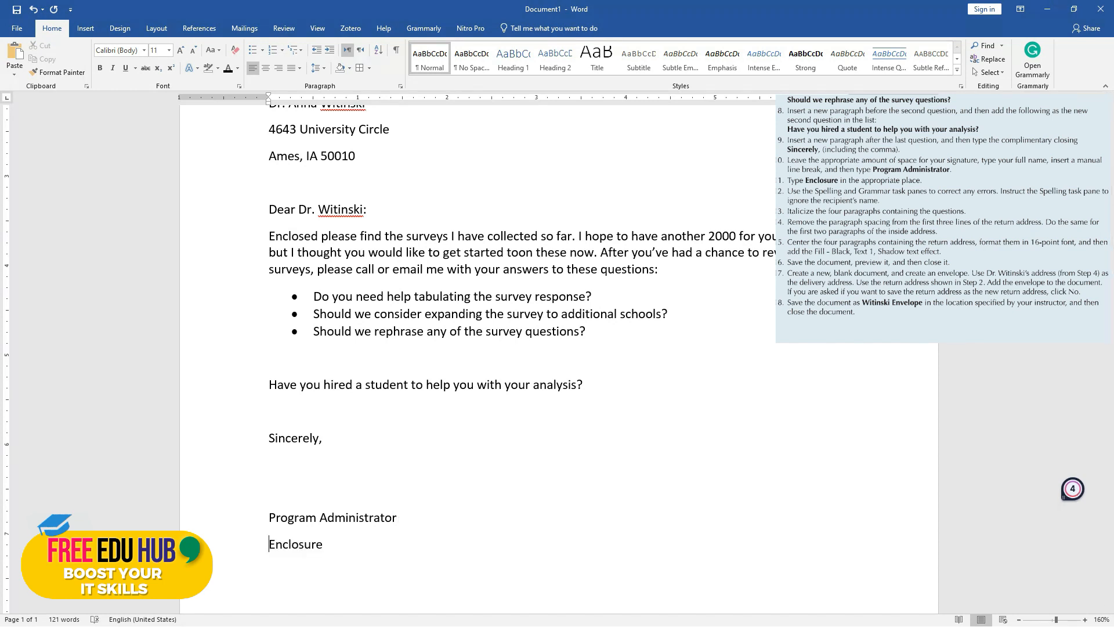
# Swap the paragraph break before "Enclosure" for a manual line break once more and return it to a paragraph break
pyautogui.scroll(3, 398, 463)
pyautogui.scroll(-4, 380, 514)
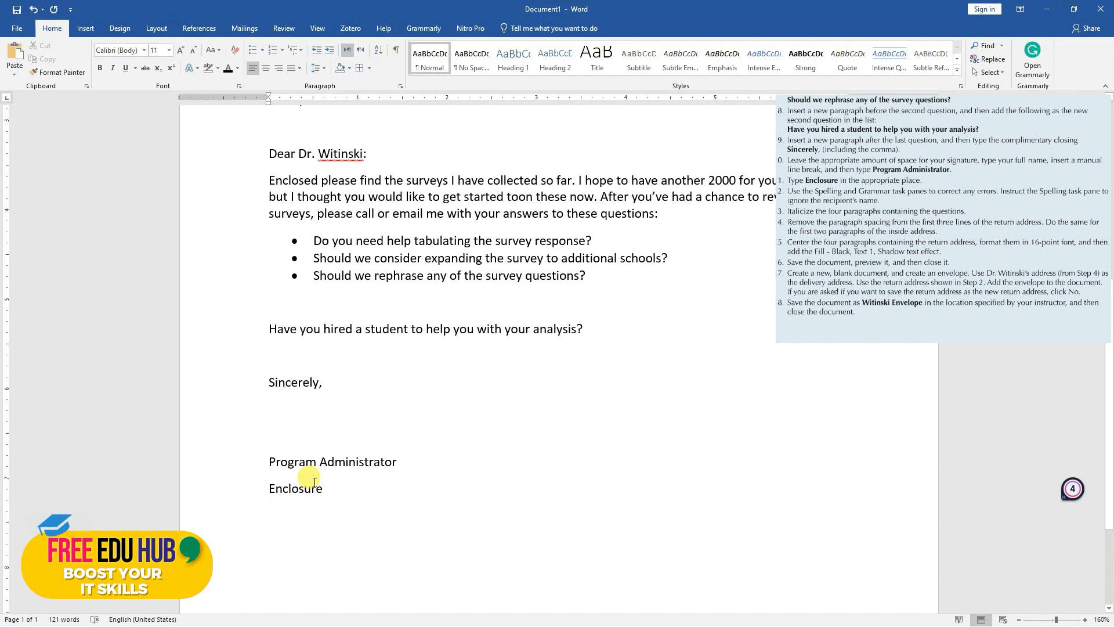
pyautogui.press('BackSpace')
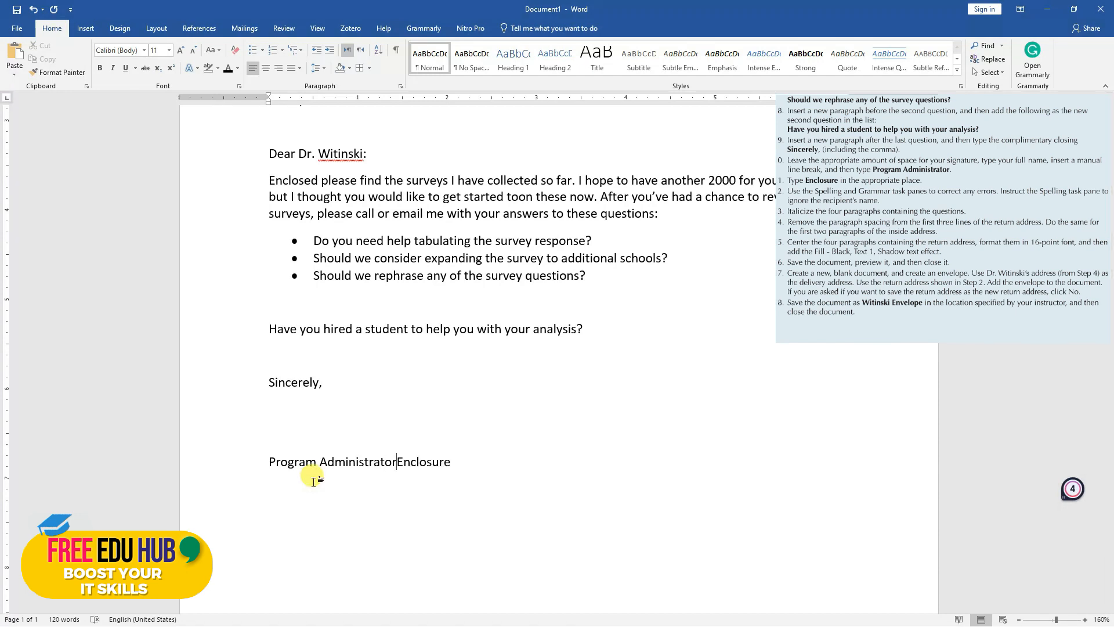
pyautogui.hotkey('shift', 'Return')
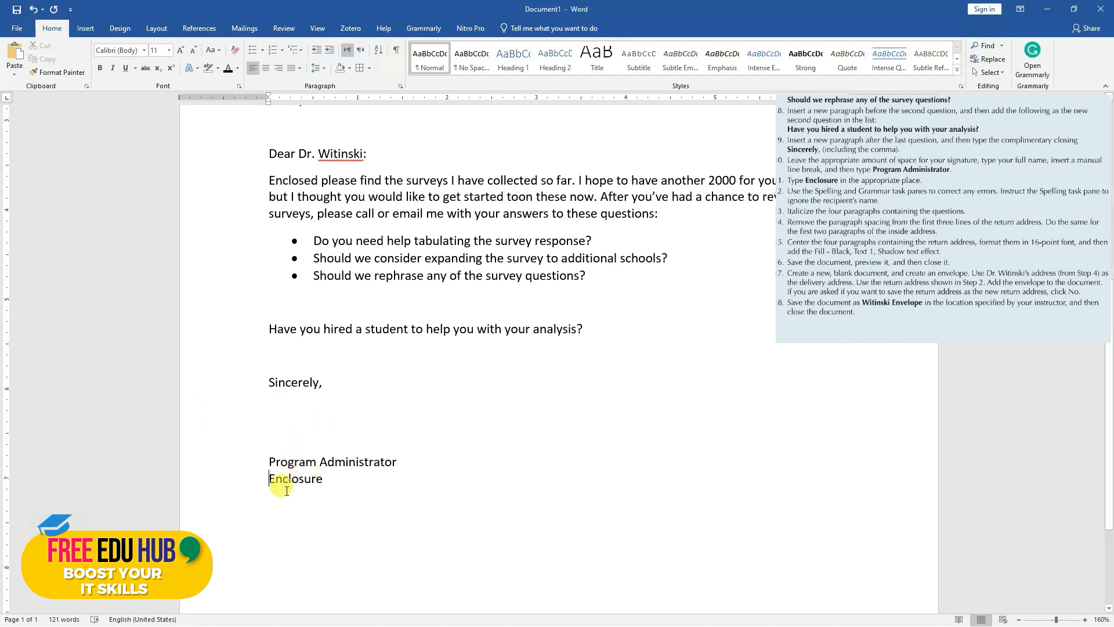
pyautogui.press('Return')
pyautogui.click(438, 463)
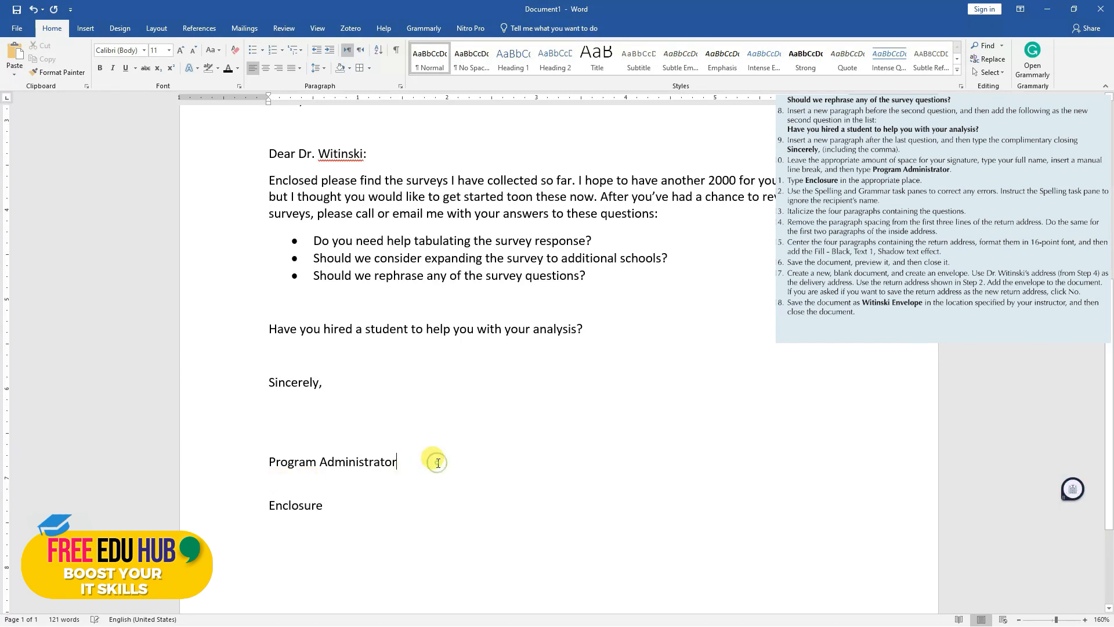
pyautogui.press('Delete')
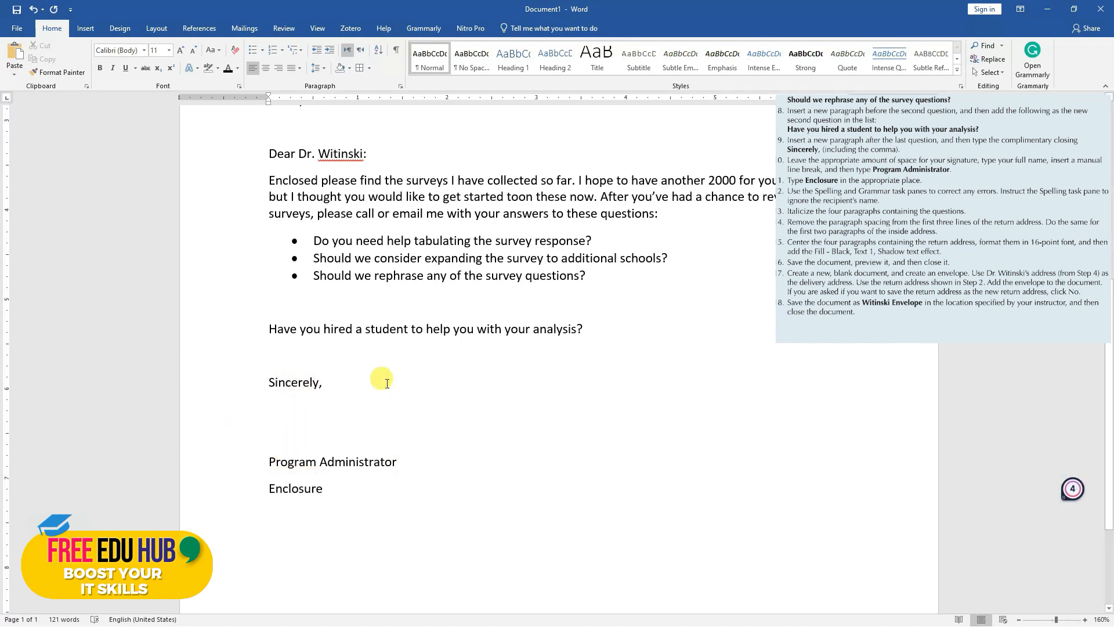
# Show the paragraph marks to check the signature space below "Sincerely," and hide them again
pyautogui.click(284, 425)
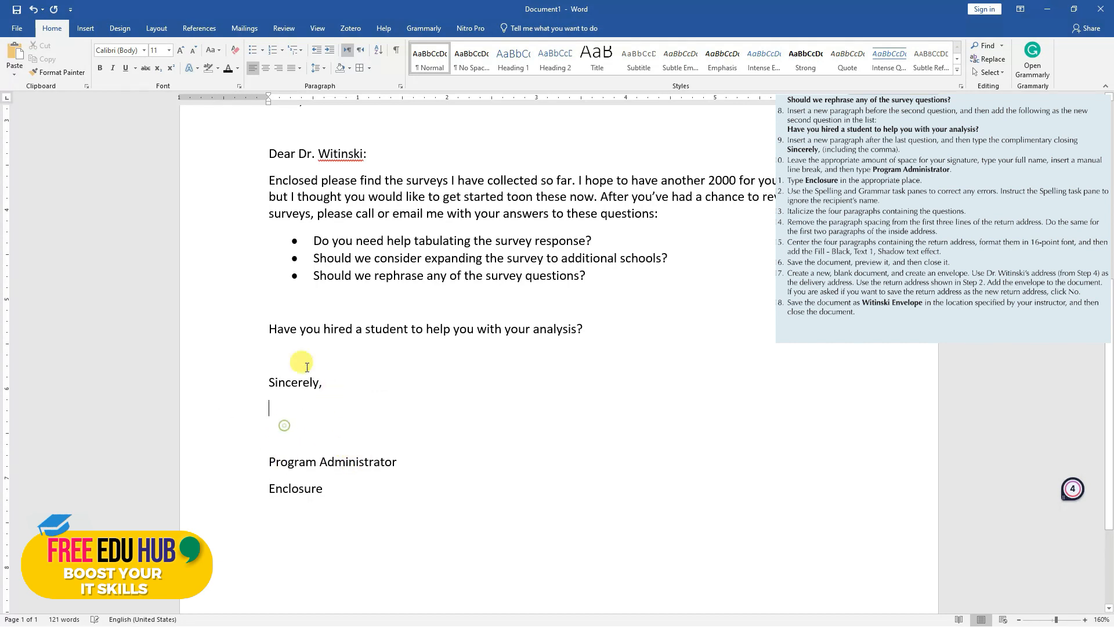
pyautogui.click(396, 49)
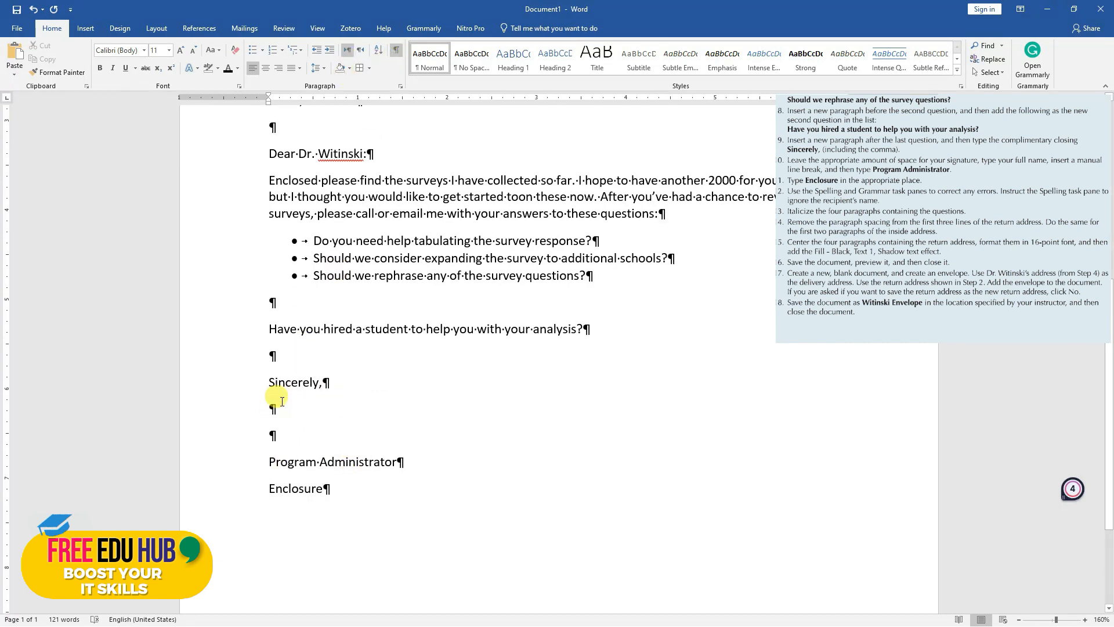
pyautogui.click(394, 51)
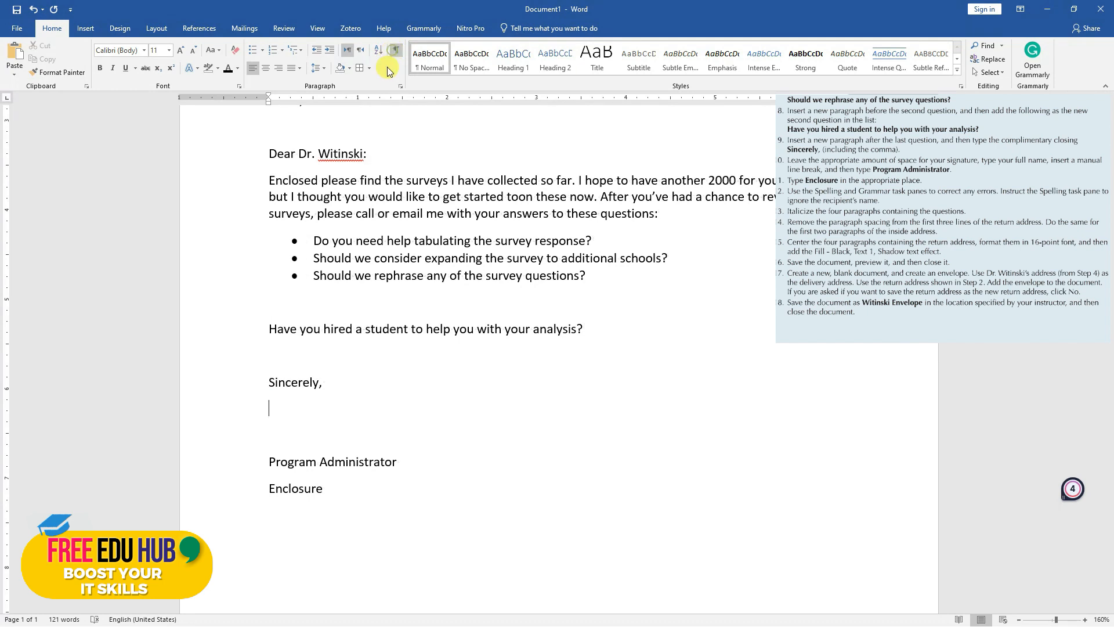
# Run the Spelling & Grammar check on the letter, ignoring the recipient's surname in the inside address and the salutation
pyautogui.scroll(1, 378, 398)
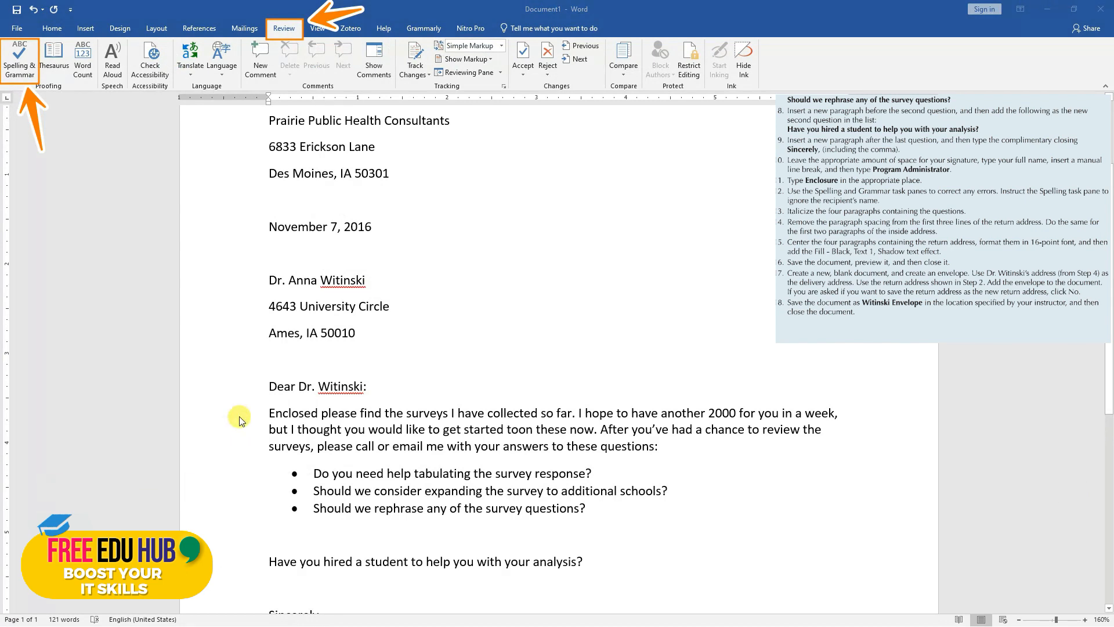
pyautogui.scroll(-3, 359, 392)
pyautogui.scroll(-8, 359, 388)
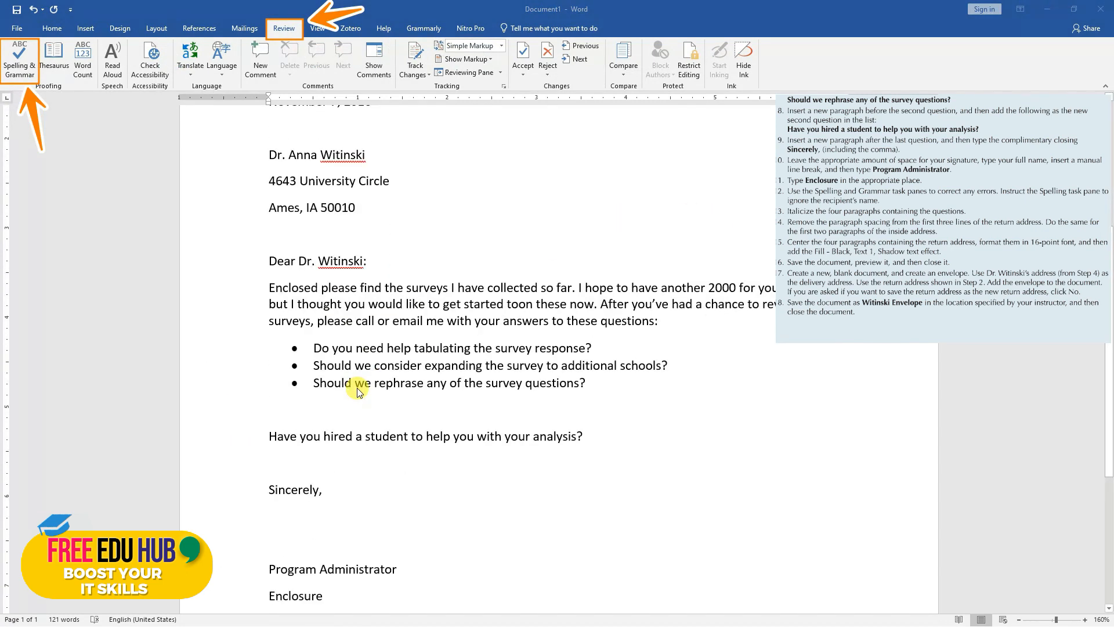
pyautogui.scroll(10, 361, 391)
pyautogui.scroll(3, 360, 392)
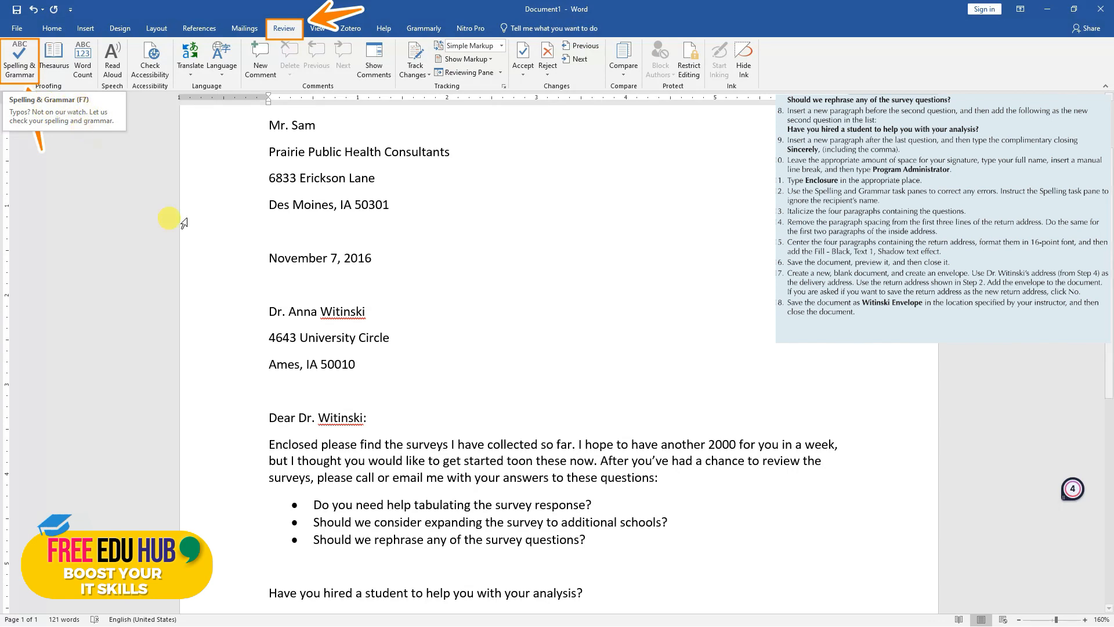
pyautogui.click(20, 59)
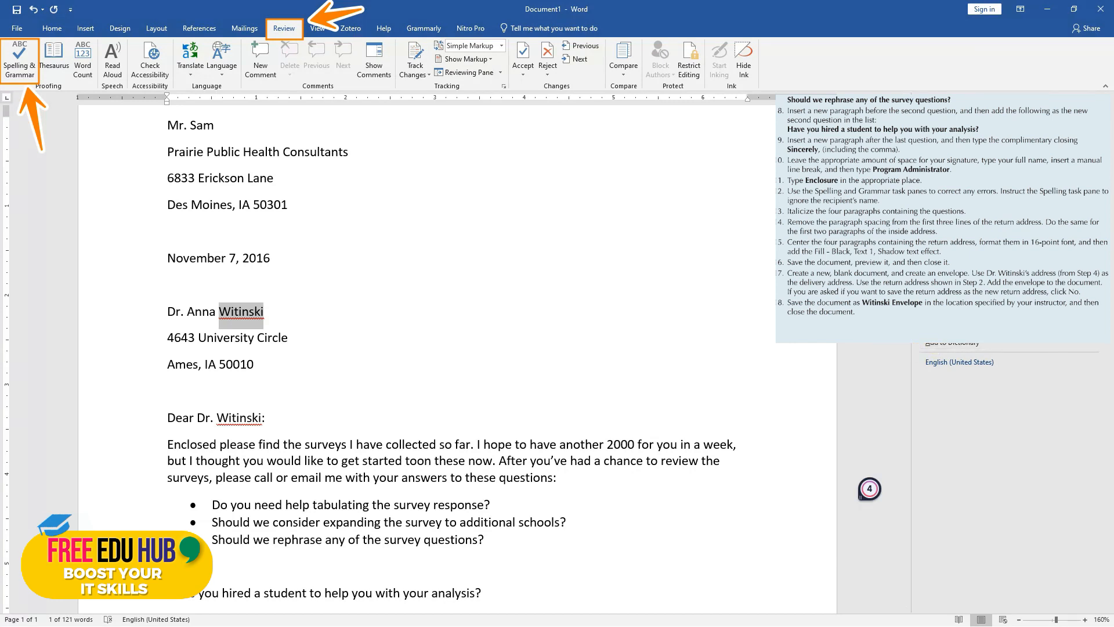
pyautogui.click(992, 332)
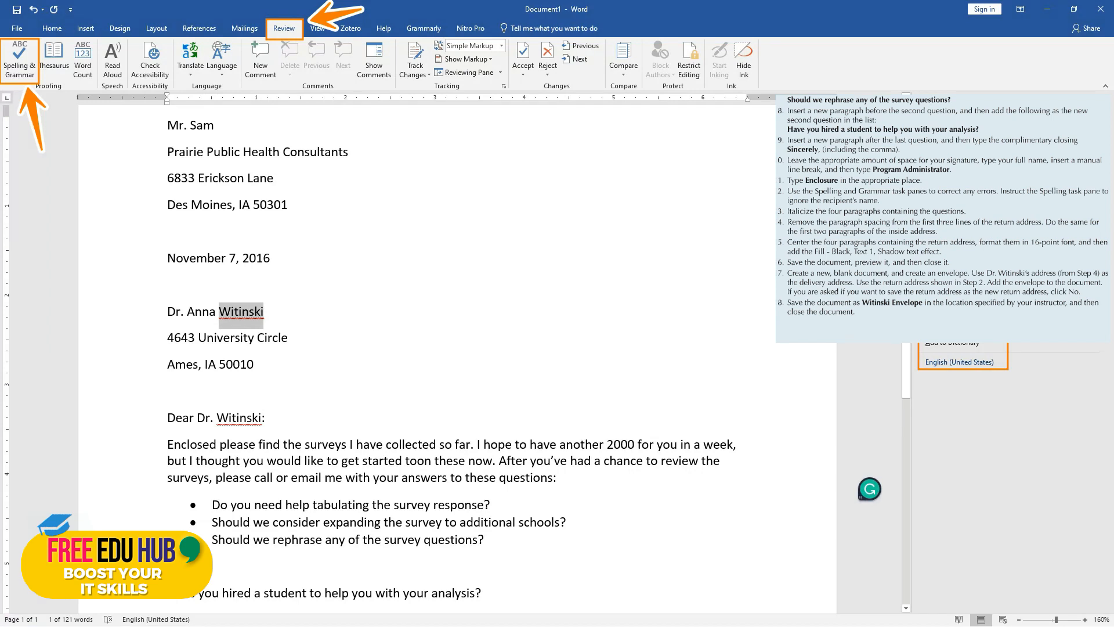
pyautogui.click(944, 317)
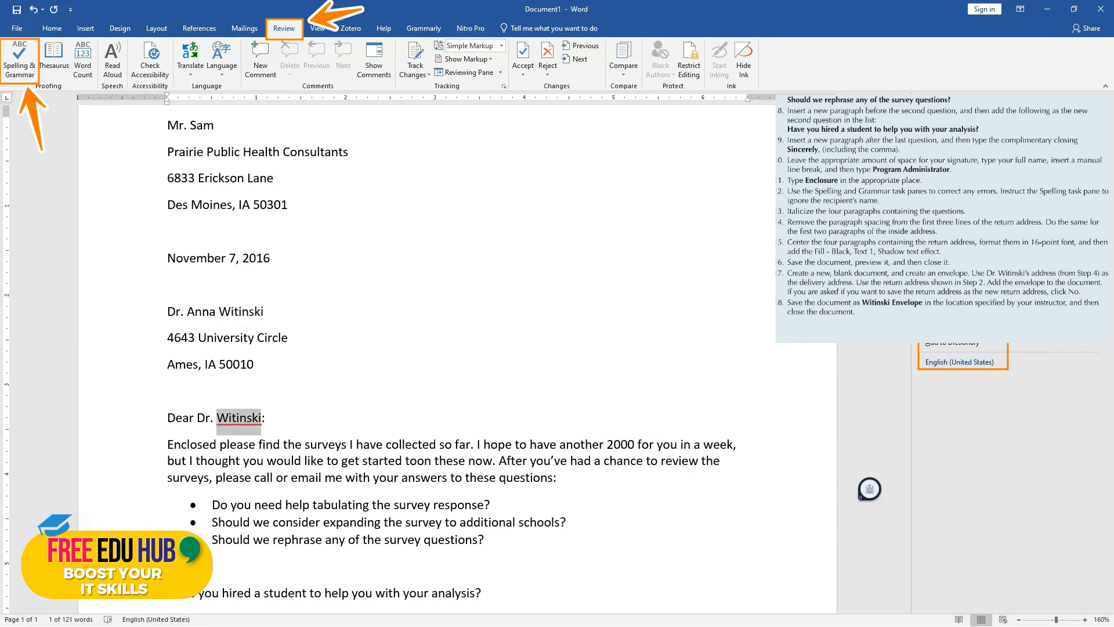
pyautogui.click(943, 317)
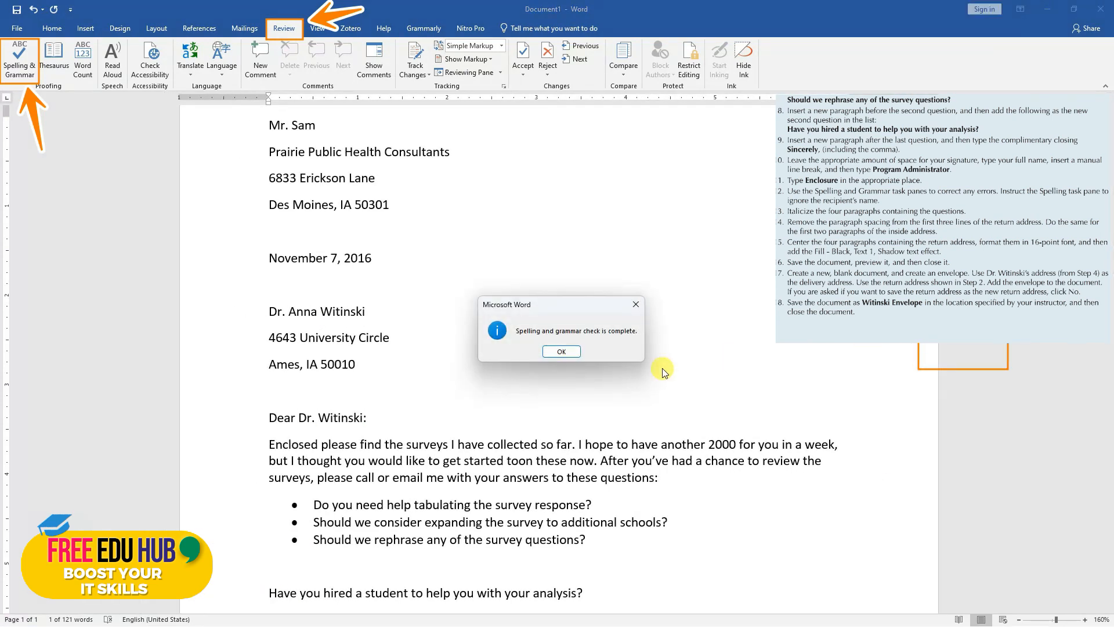
pyautogui.click(551, 352)
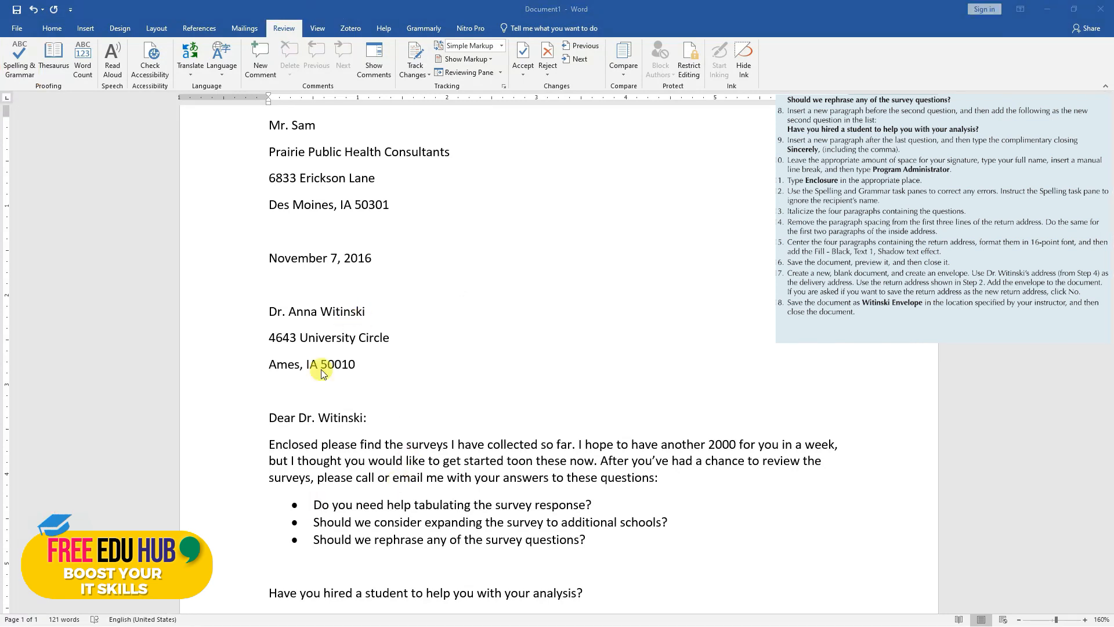
# Italicize the three bulleted survey questions
pyautogui.scroll(-5, 444, 429)
pyautogui.scroll(2, 445, 429)
pyautogui.scroll(4, 446, 433)
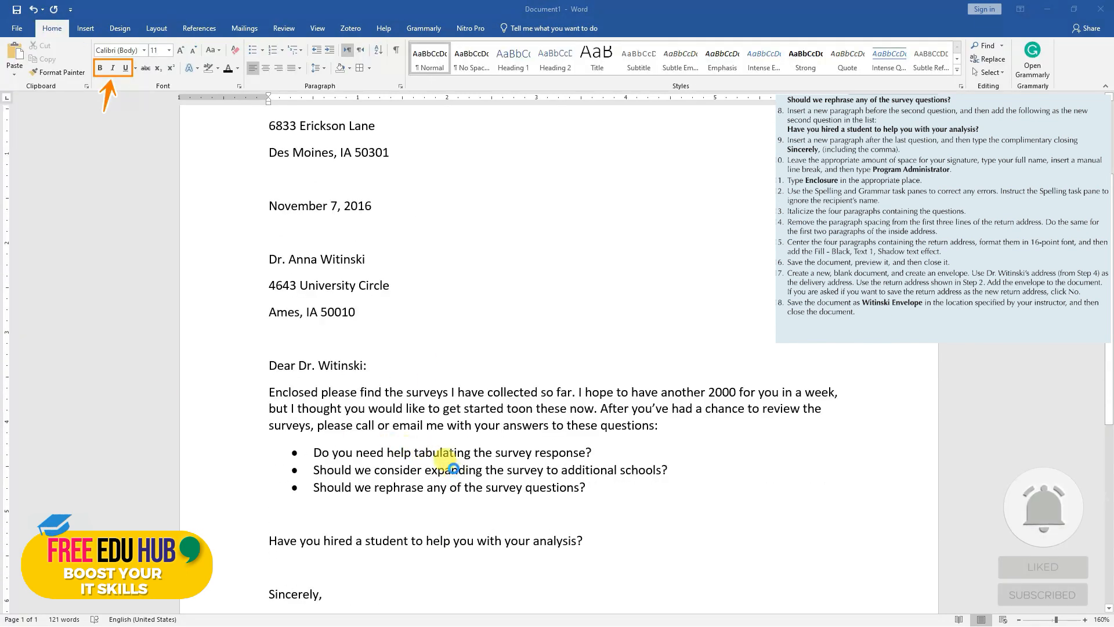
pyautogui.click(589, 486)
pyautogui.moveTo(589, 487); pyautogui.dragTo(312, 451)
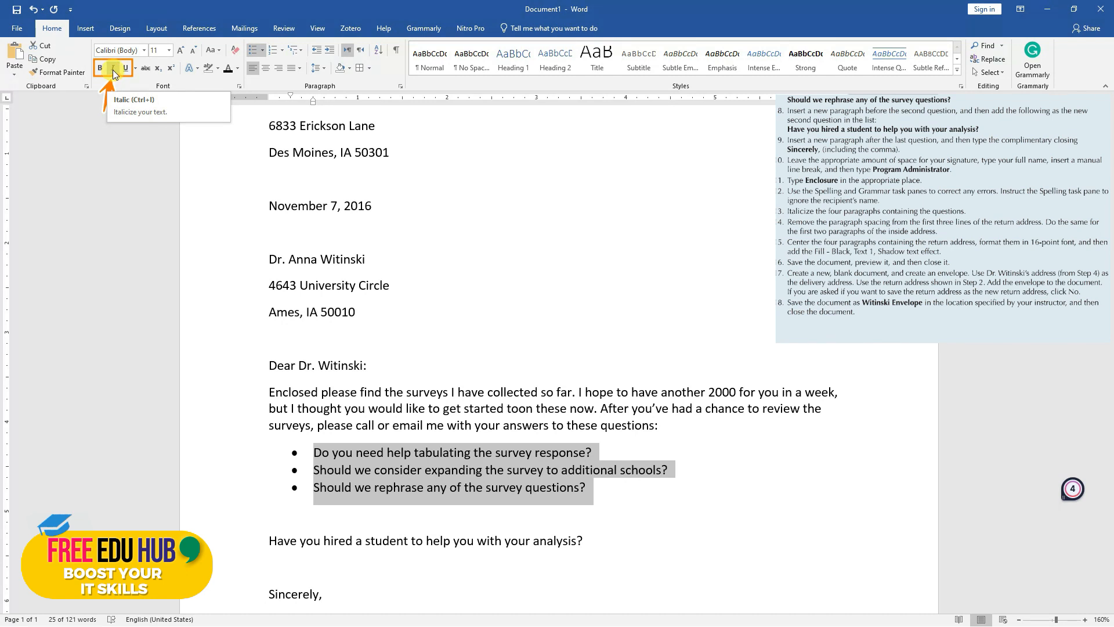
pyautogui.click(112, 70)
pyautogui.click(409, 453)
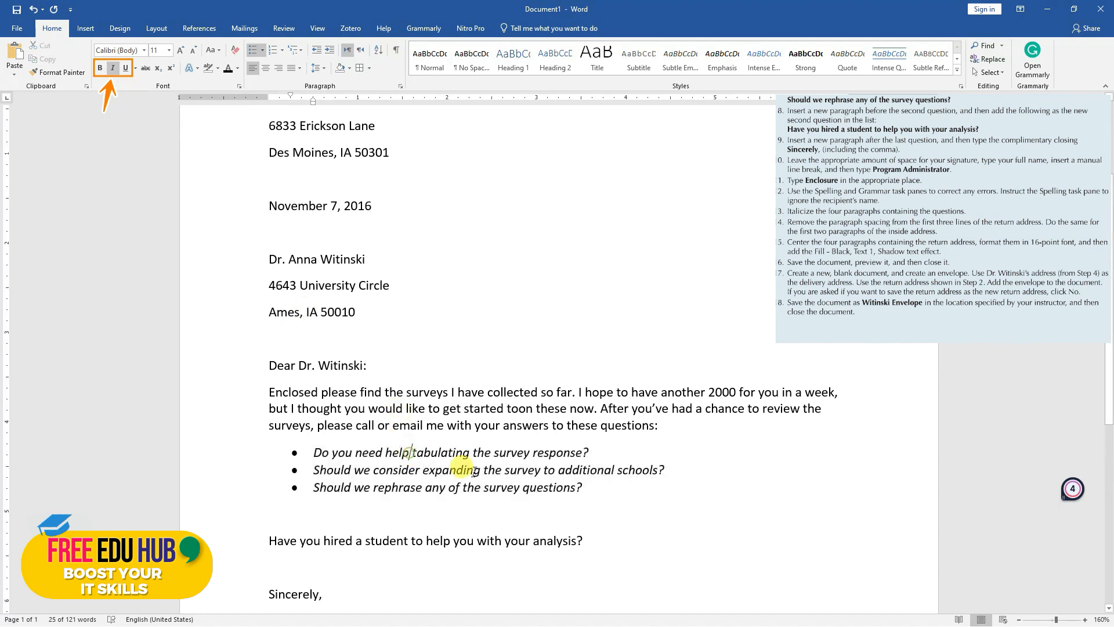
# Remove the space after the paragraphs in the recipient's three-line inside address
pyautogui.scroll(1, 435, 472)
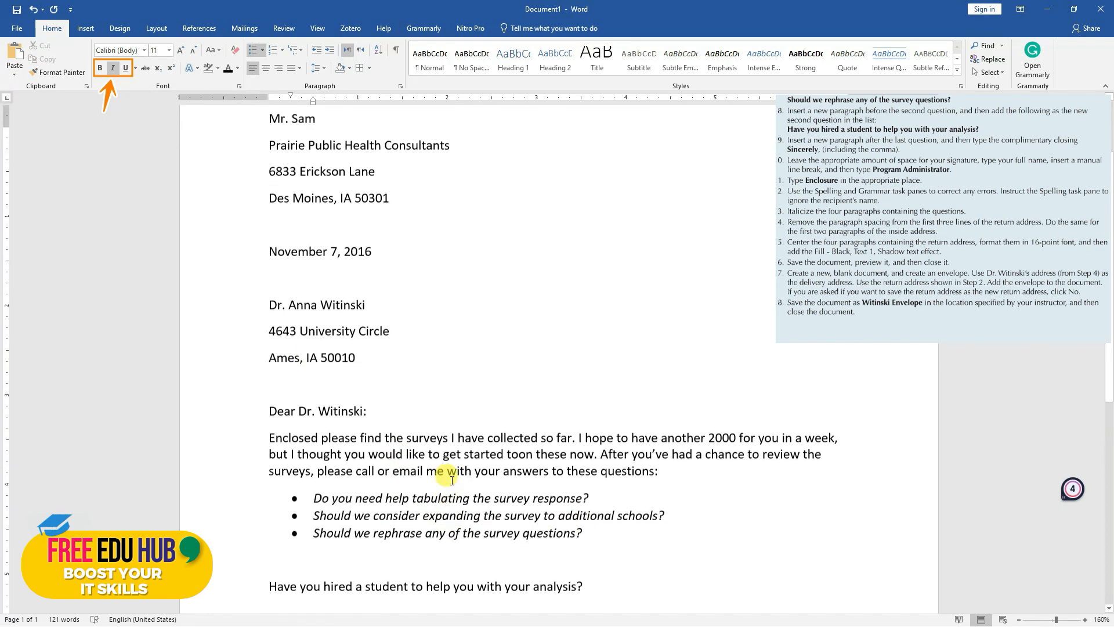
pyautogui.scroll(1, 452, 480)
pyautogui.moveTo(365, 395); pyautogui.dragTo(264, 346)
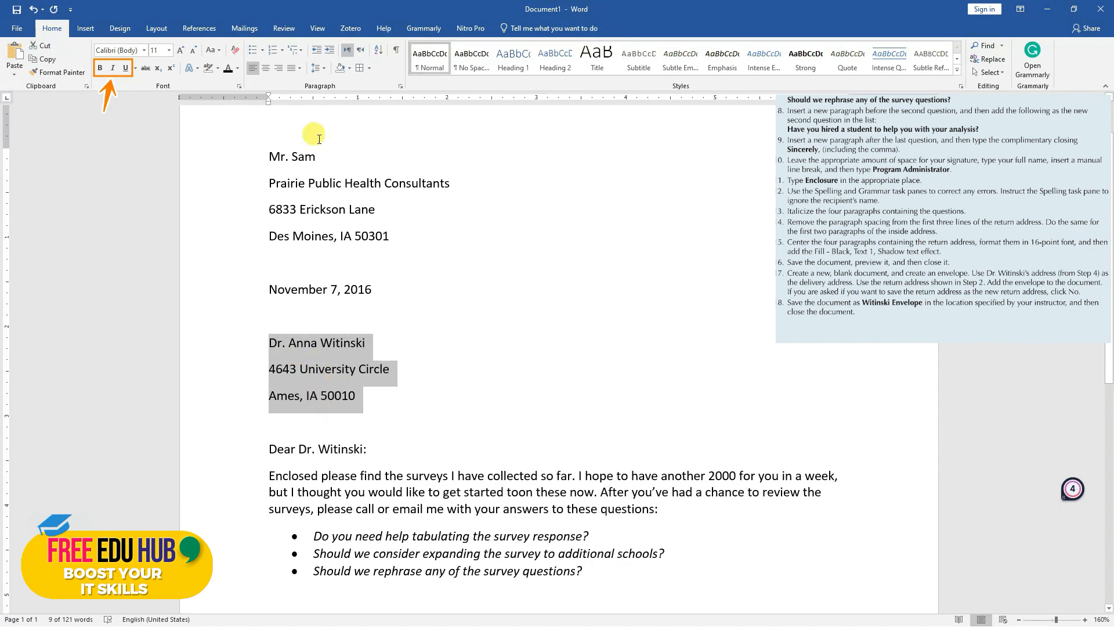
pyautogui.click(325, 72)
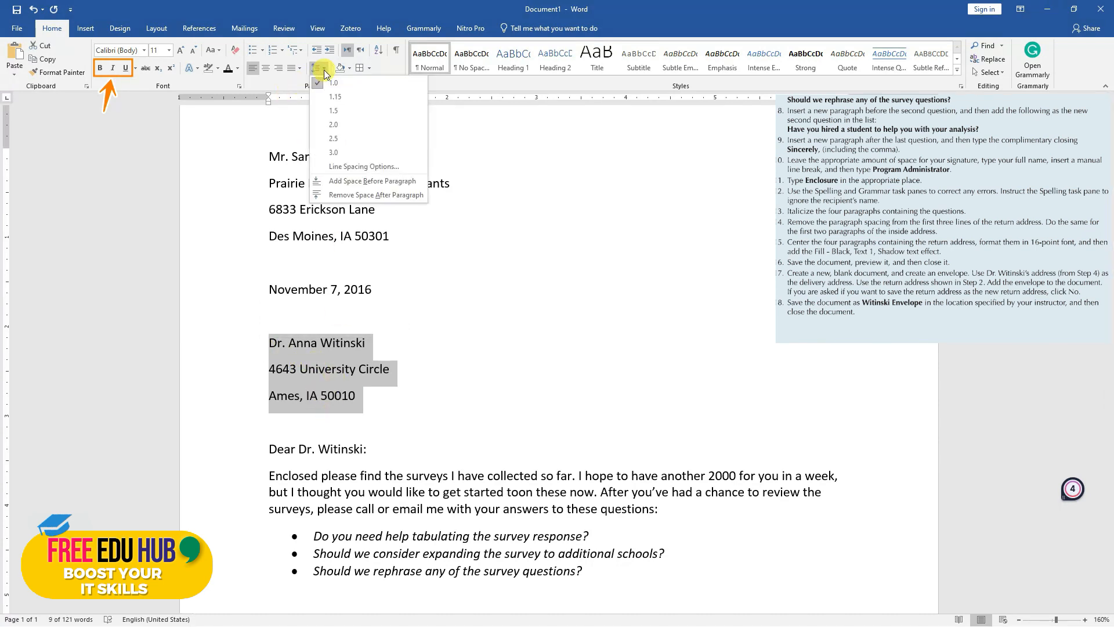
pyautogui.click(364, 195)
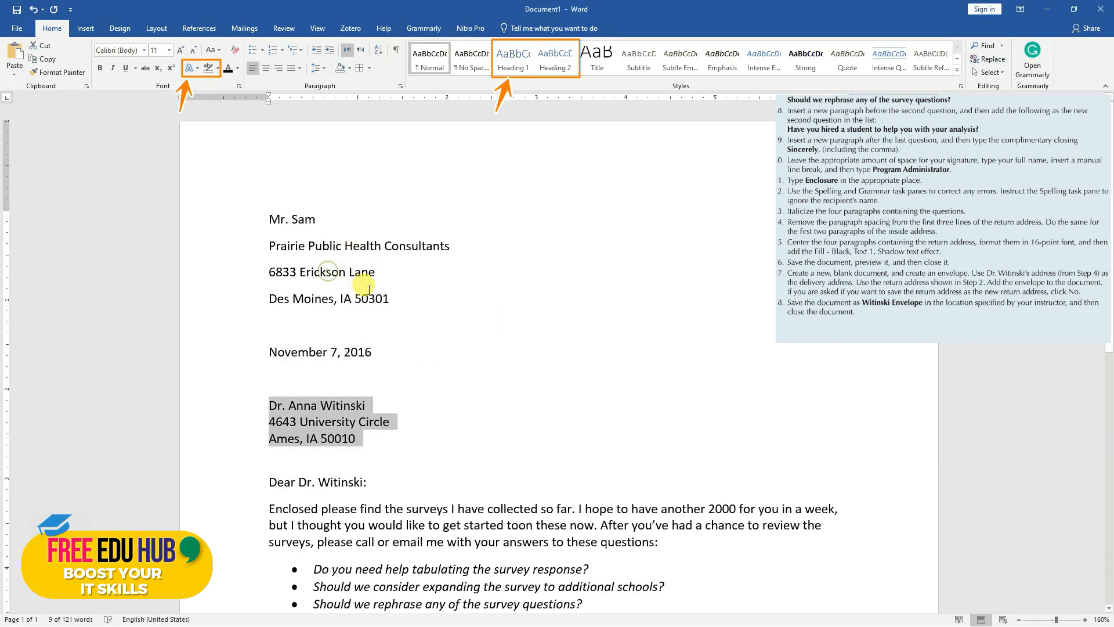
# Remove the space after the four return address paragraphs at the start of the letter and center them
pyautogui.moveTo(396, 298); pyautogui.dragTo(244, 220)
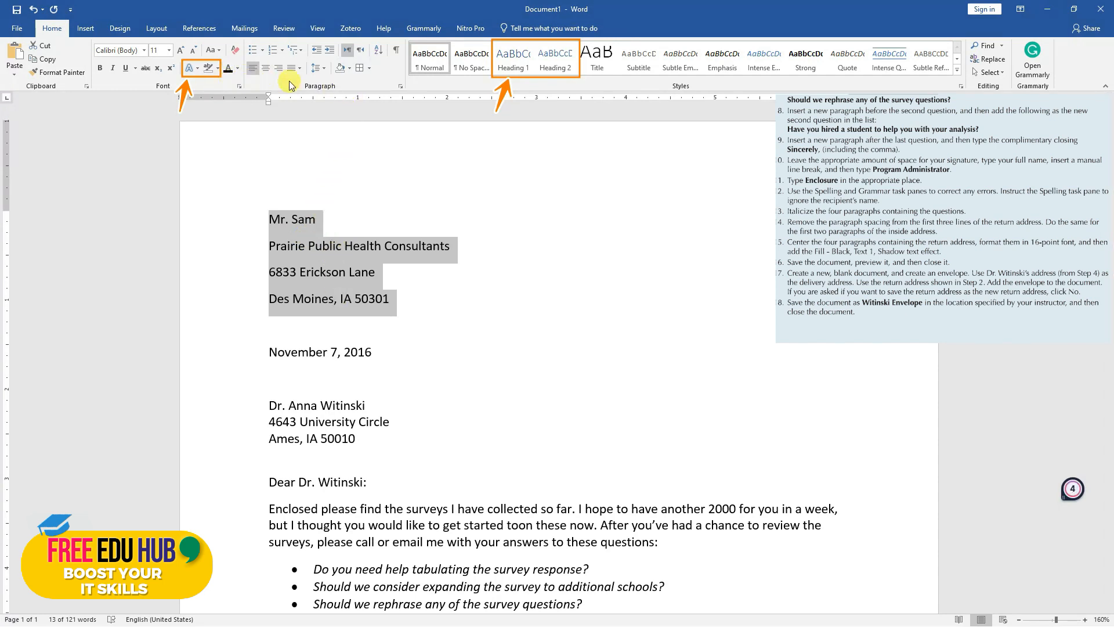
pyautogui.click(324, 68)
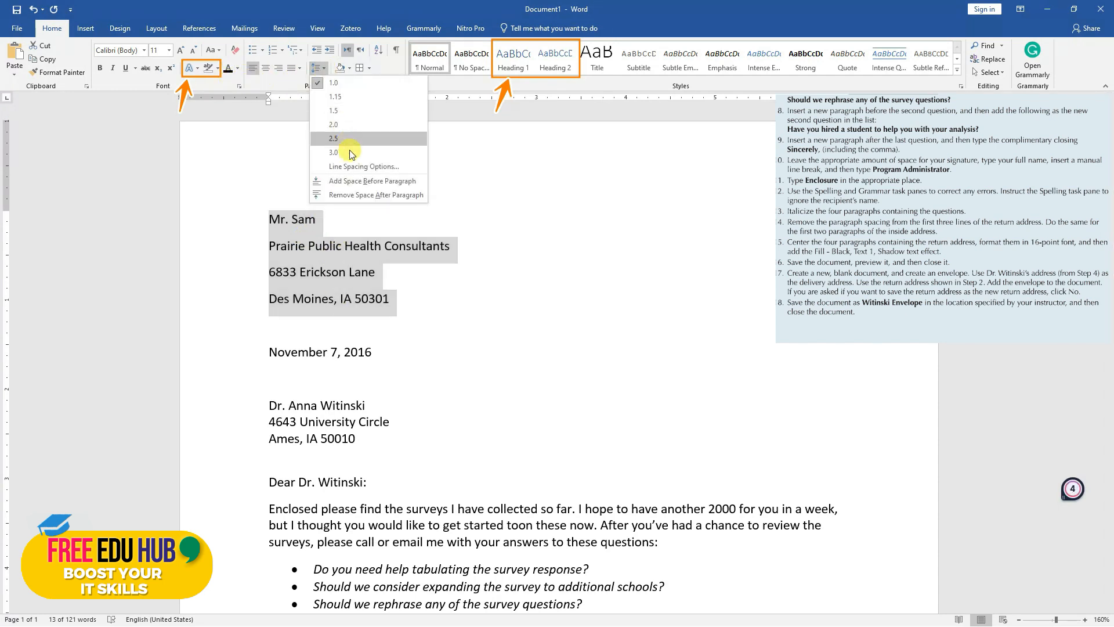
pyautogui.click(360, 196)
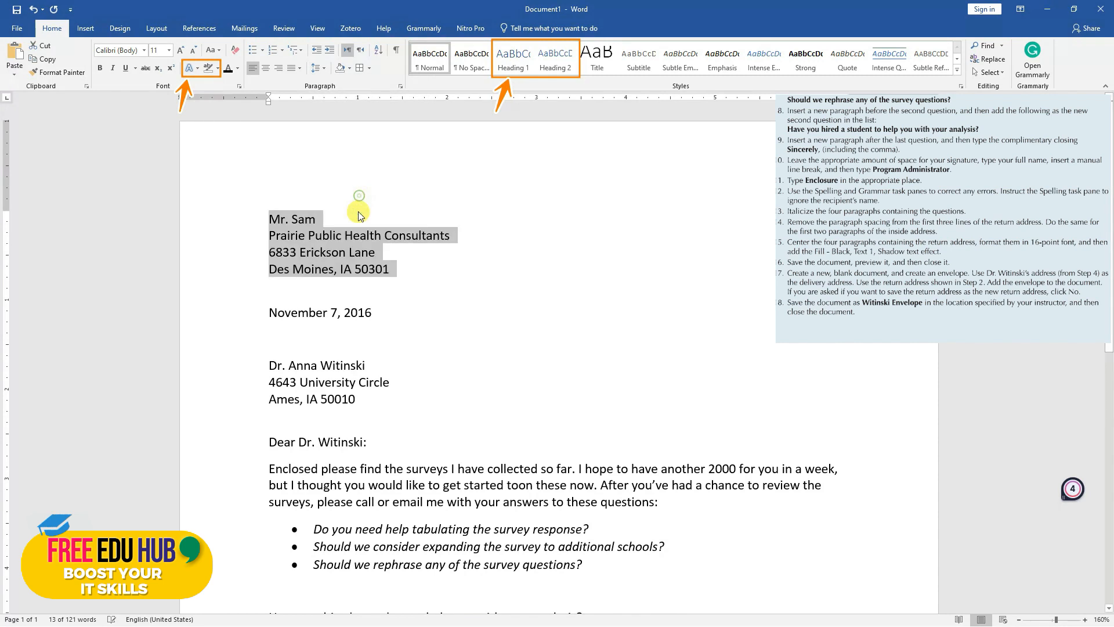
pyautogui.click(264, 69)
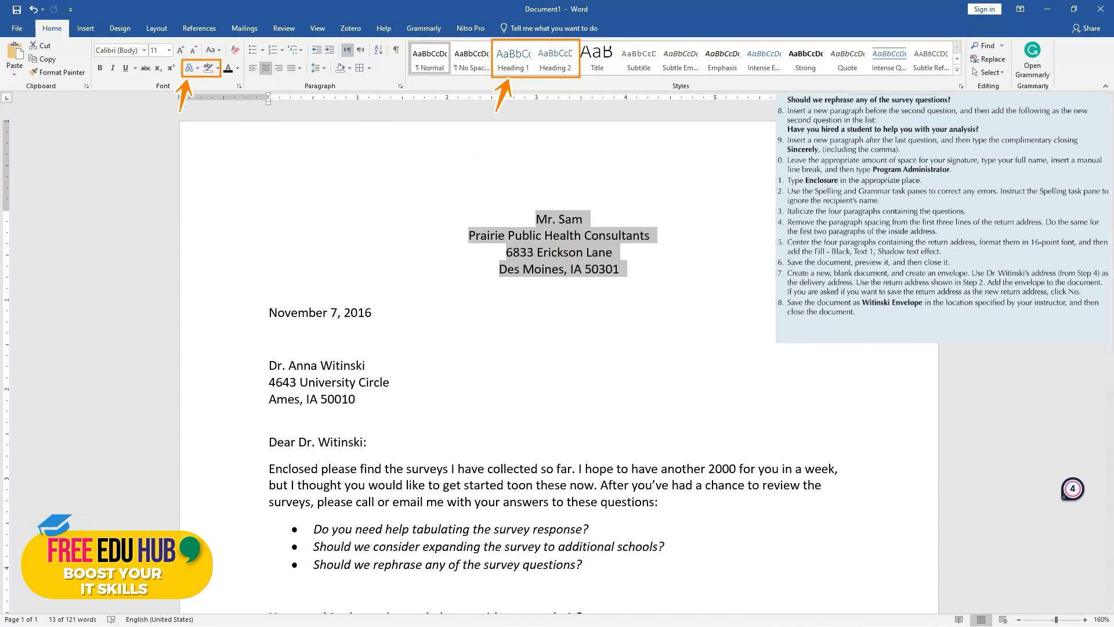
# Set the four return address lines to 16-point font and apply the "Fill: Black, Text color 1; Shadow" text effect
pyautogui.moveTo(405, 302); pyautogui.dragTo(535, 218)
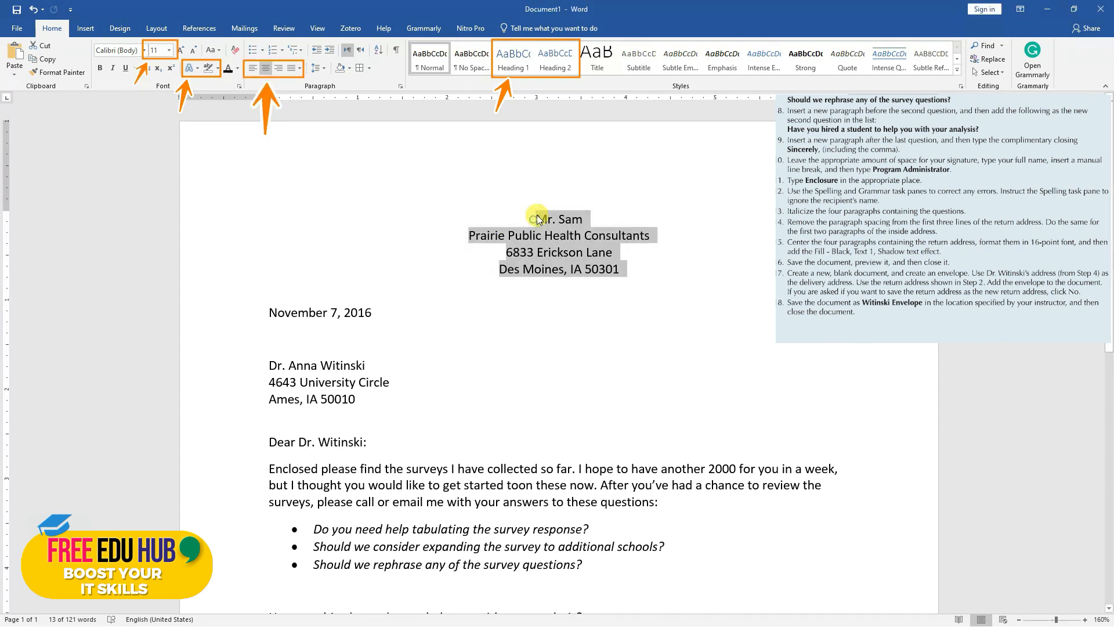
pyautogui.click(169, 50)
pyautogui.click(159, 131)
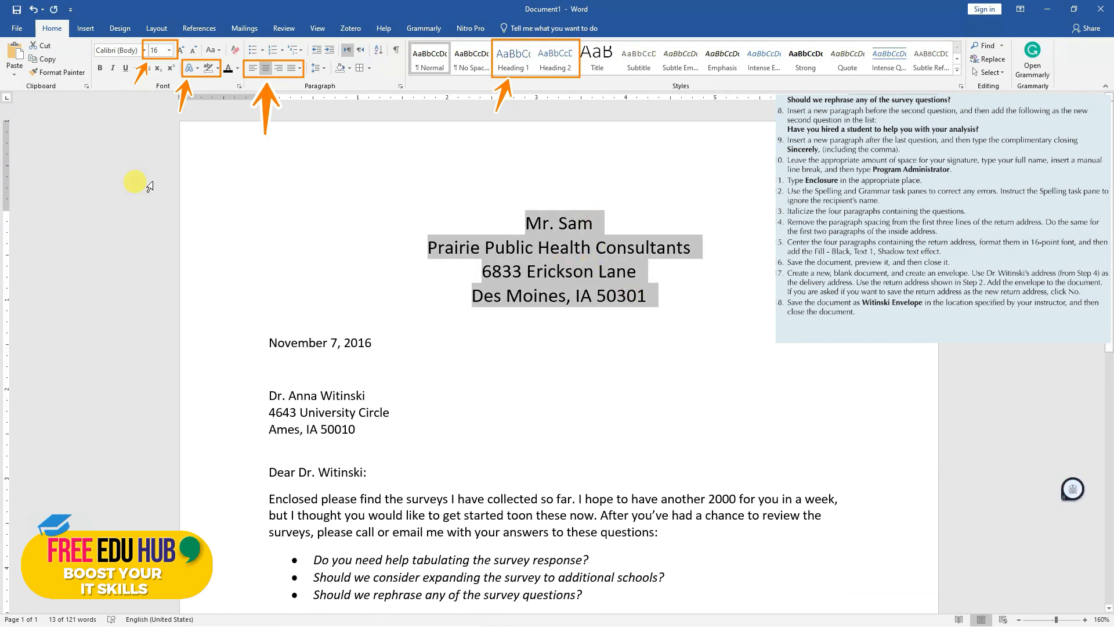
pyautogui.click(196, 68)
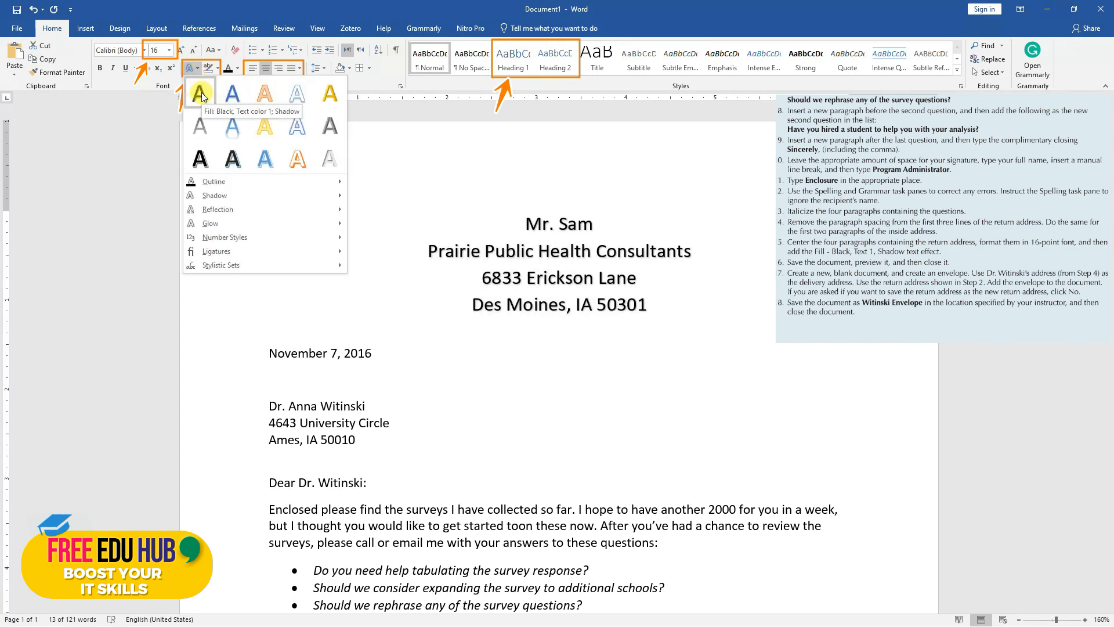
pyautogui.click(201, 93)
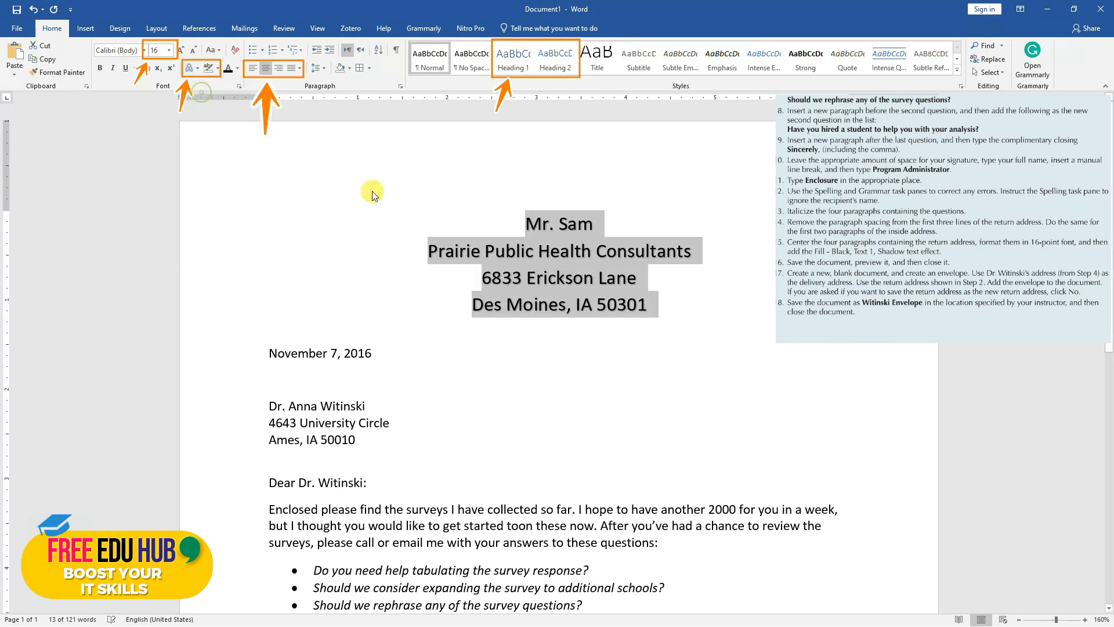
# Apply the Heading 1 style to the four return address lines and center them
pyautogui.click(551, 255)
pyautogui.moveTo(665, 304); pyautogui.dragTo(521, 232)
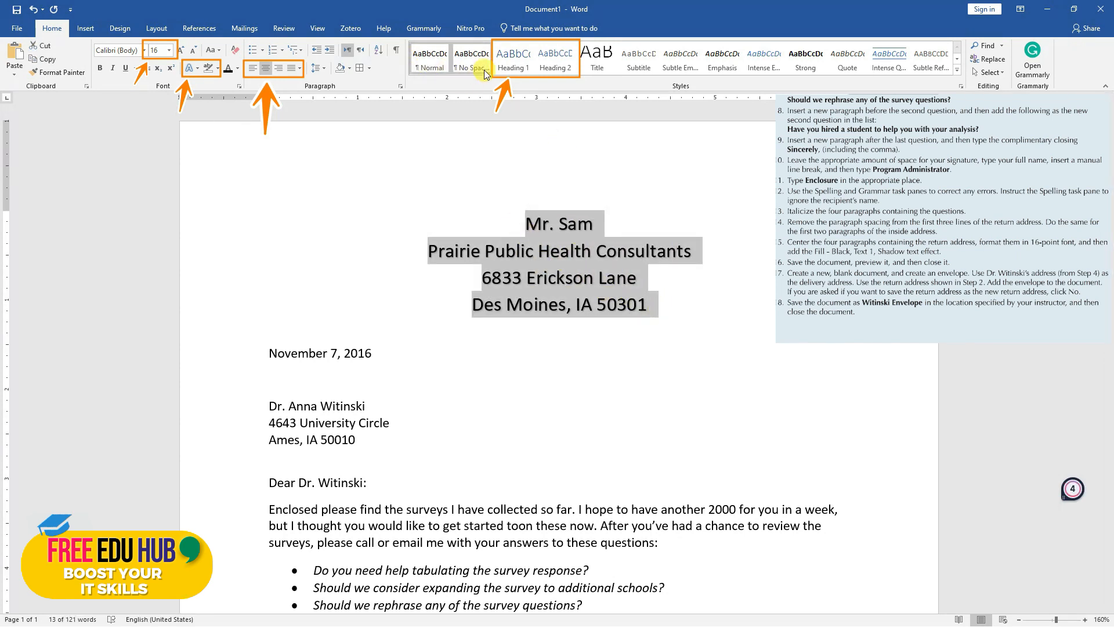
pyautogui.click(517, 61)
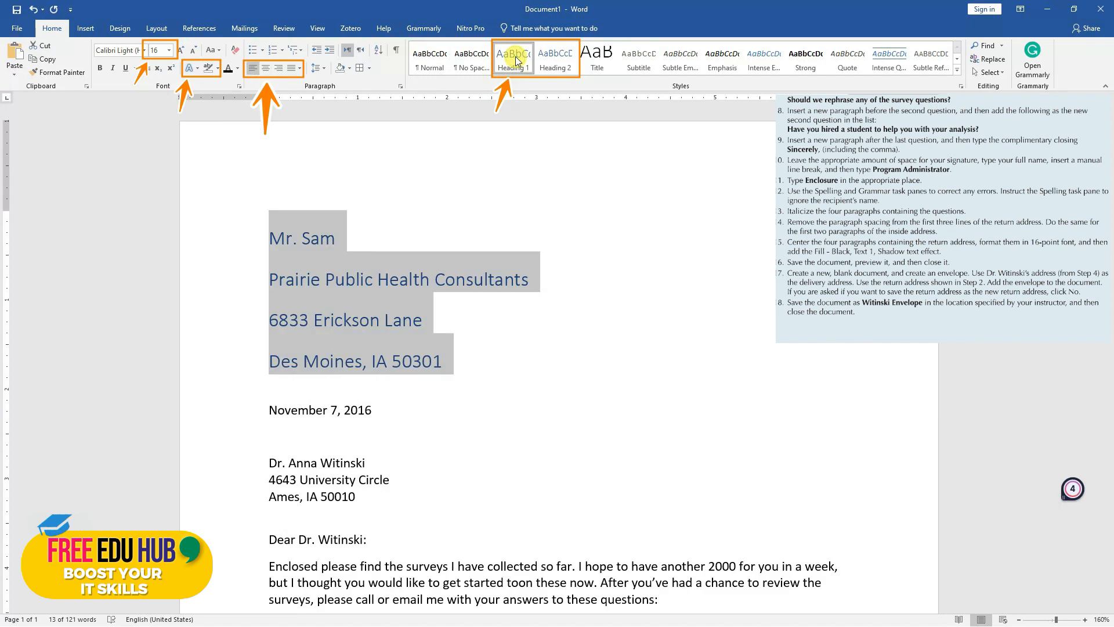
pyautogui.click(270, 72)
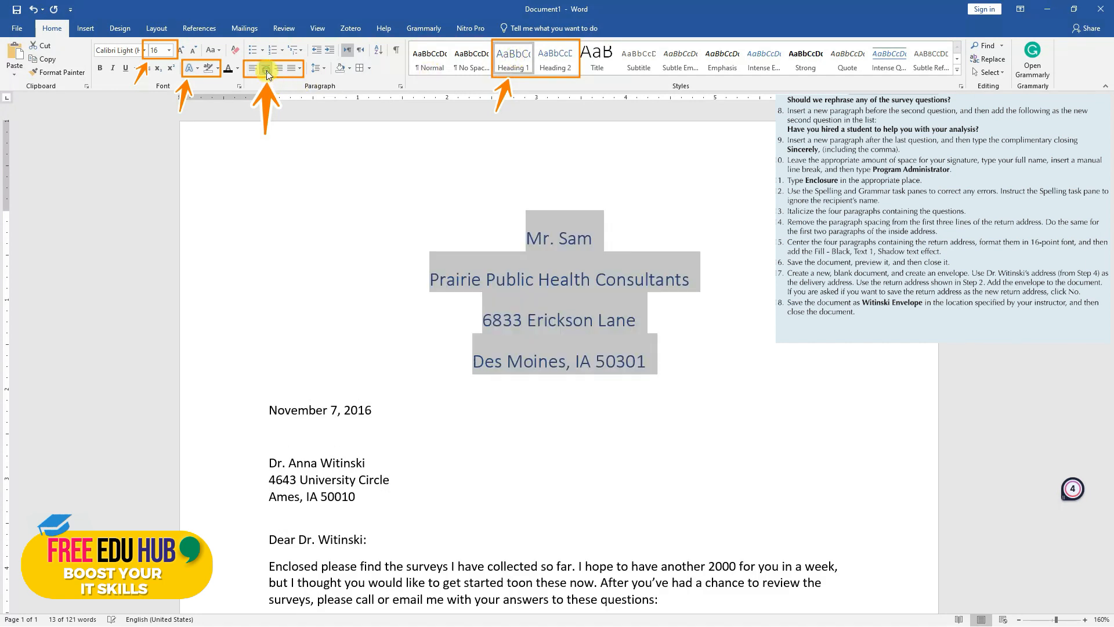
# Apply the "Fill: Black, Text color 1; Shadow" text effect to the return address lines and remove the space before these paragraphs
pyautogui.click(200, 68)
pyautogui.click(204, 96)
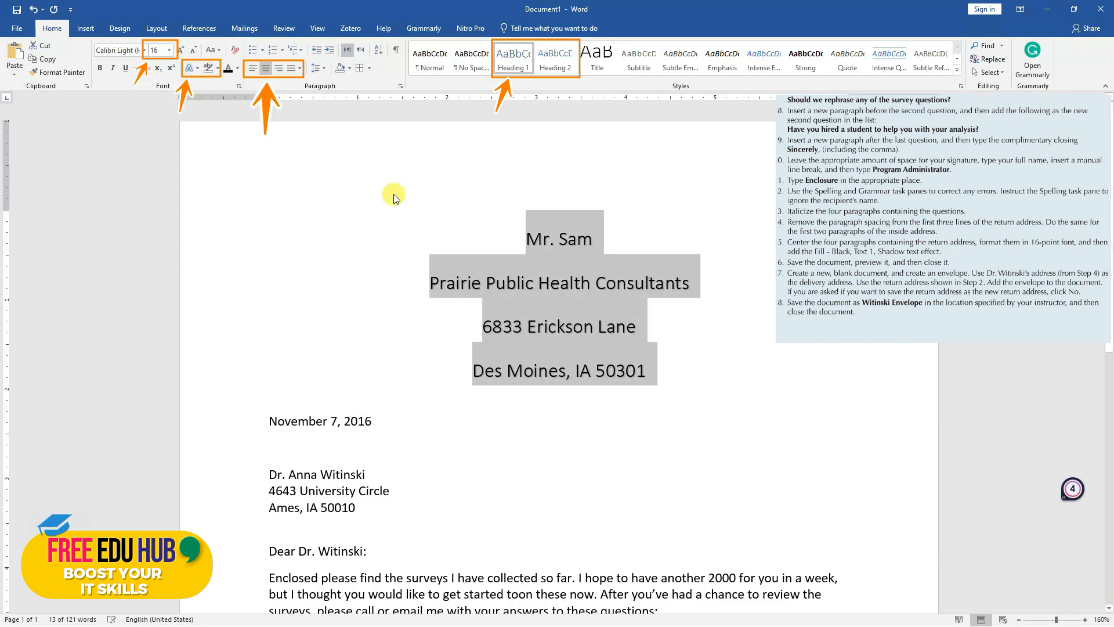
pyautogui.click(325, 70)
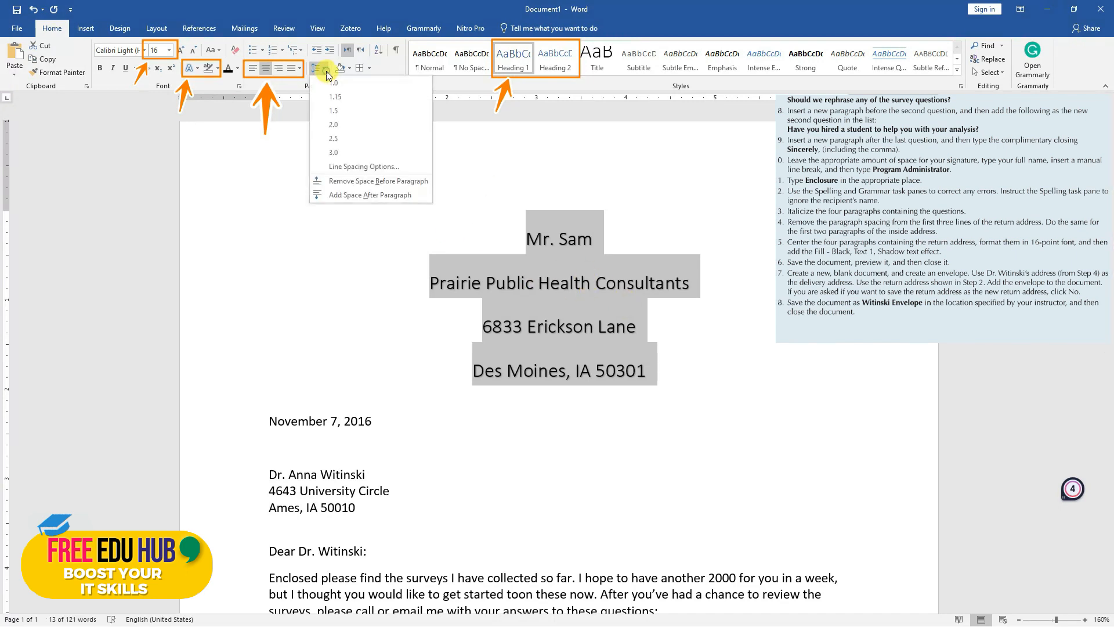
pyautogui.click(371, 184)
pyautogui.click(603, 312)
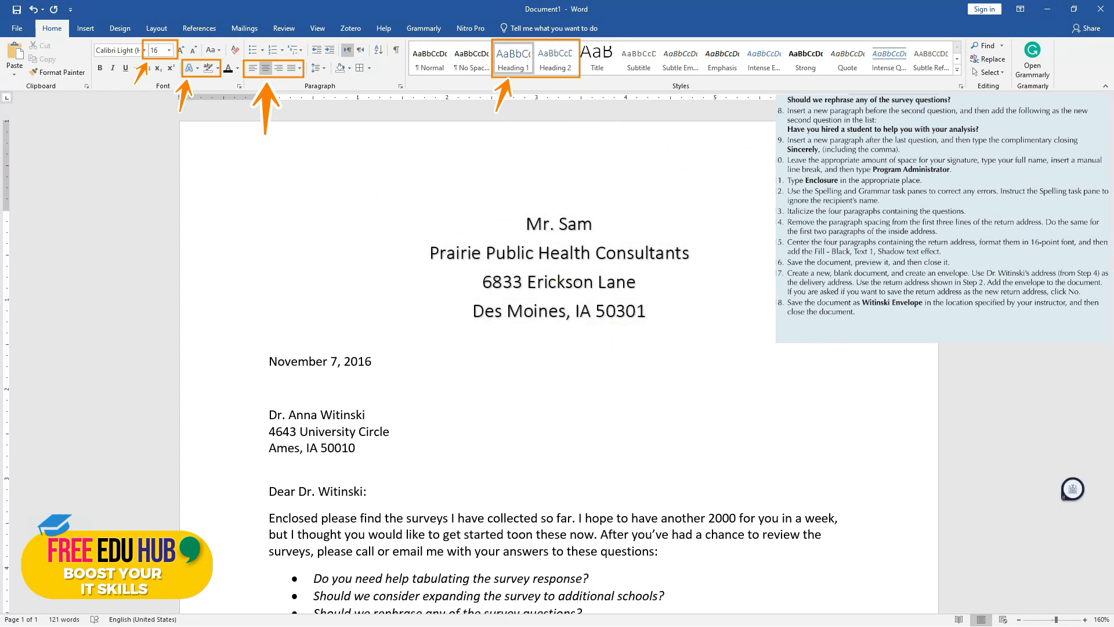
# Zoom out to 100% and review the layout of the whole letter
pyautogui.scroll(-3, 956, 555)
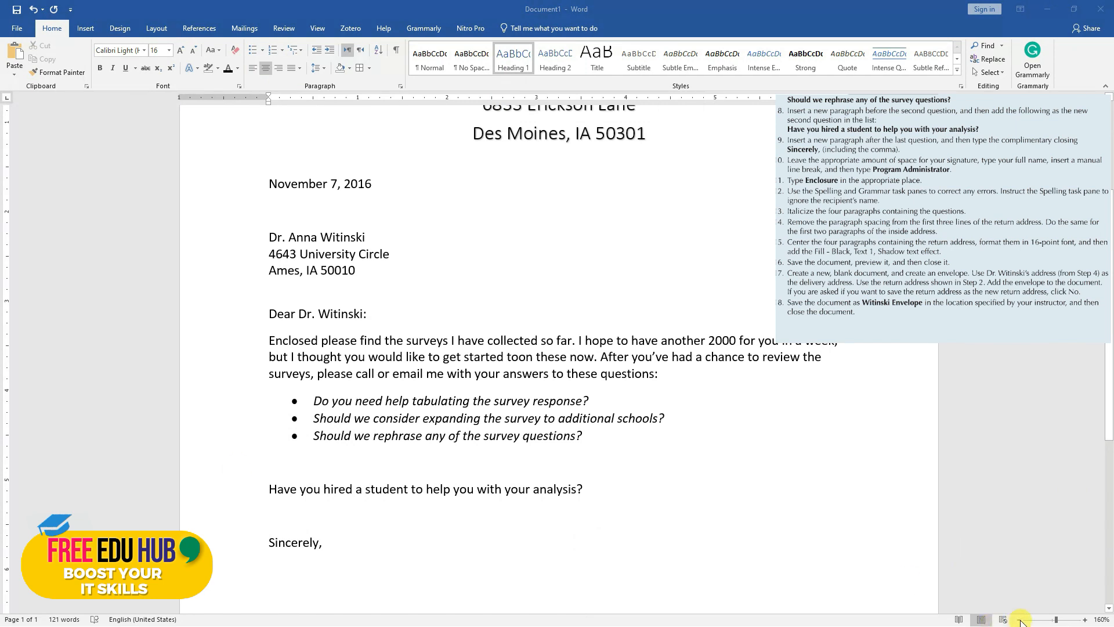
pyautogui.scroll(1, 656, 386)
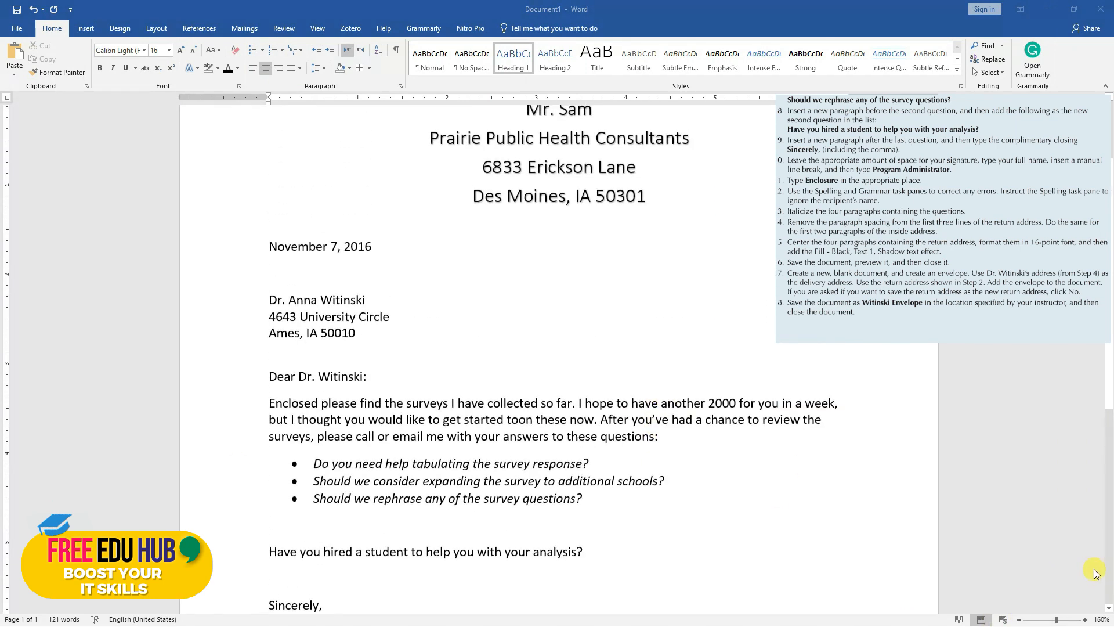
pyautogui.click(1020, 620)
pyautogui.click(1020, 620)
pyautogui.click(1020, 620)
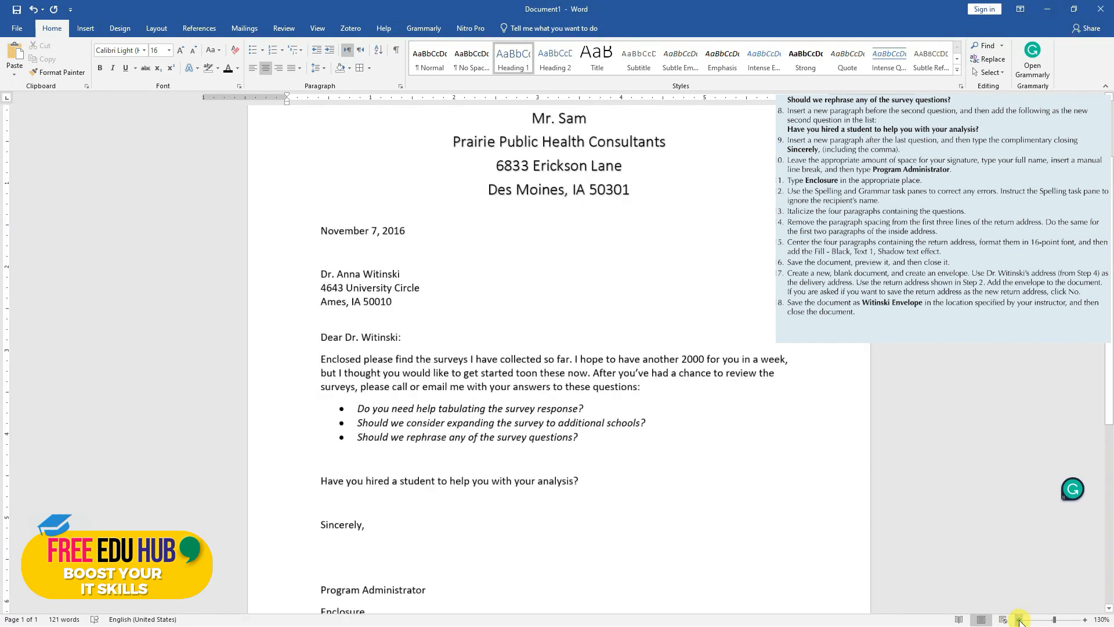
pyautogui.click(1019, 619)
pyautogui.click(1019, 620)
pyautogui.click(1019, 619)
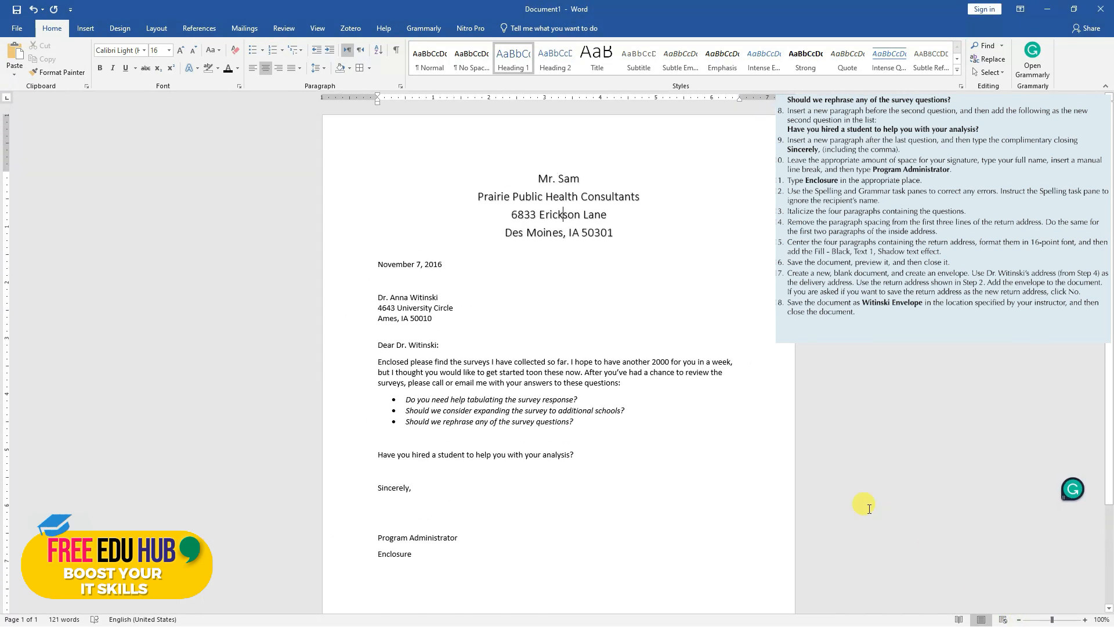
pyautogui.scroll(-3, 868, 509)
pyautogui.scroll(2, 868, 508)
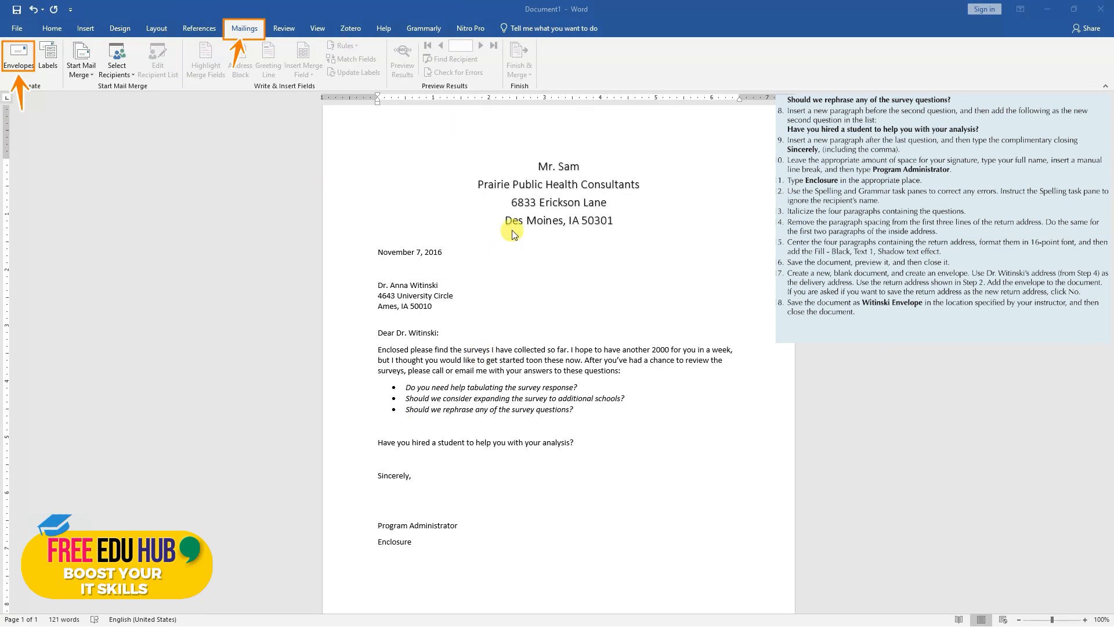
# Create an envelope with the recipient's inside address as delivery address and an empty return address, and add it to the document
pyautogui.click(250, 32)
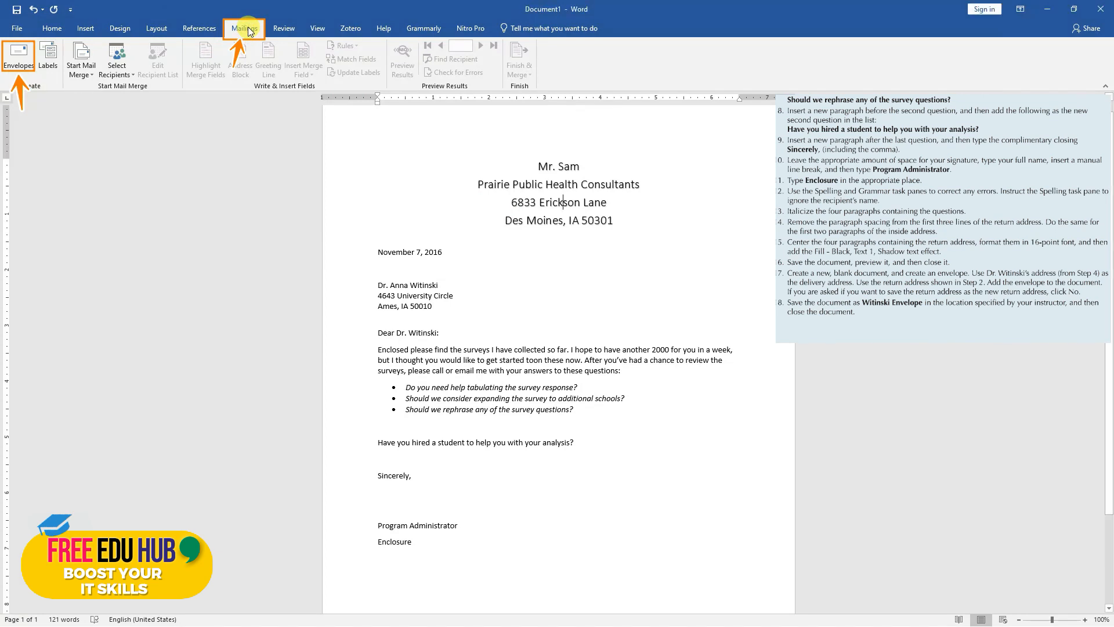
pyautogui.click(18, 58)
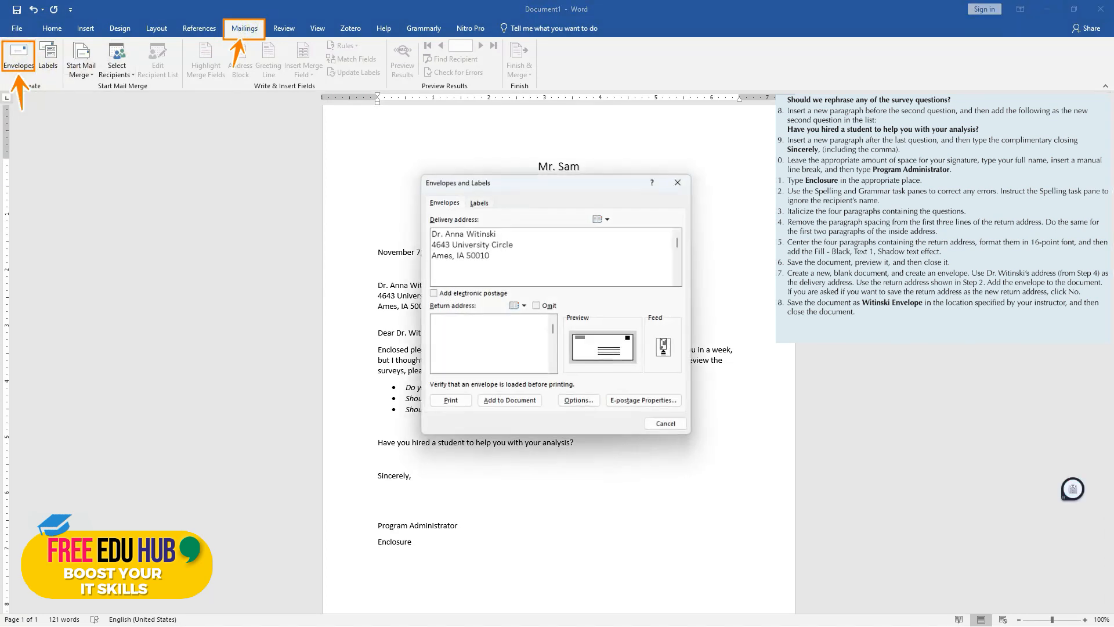
pyautogui.click(514, 244)
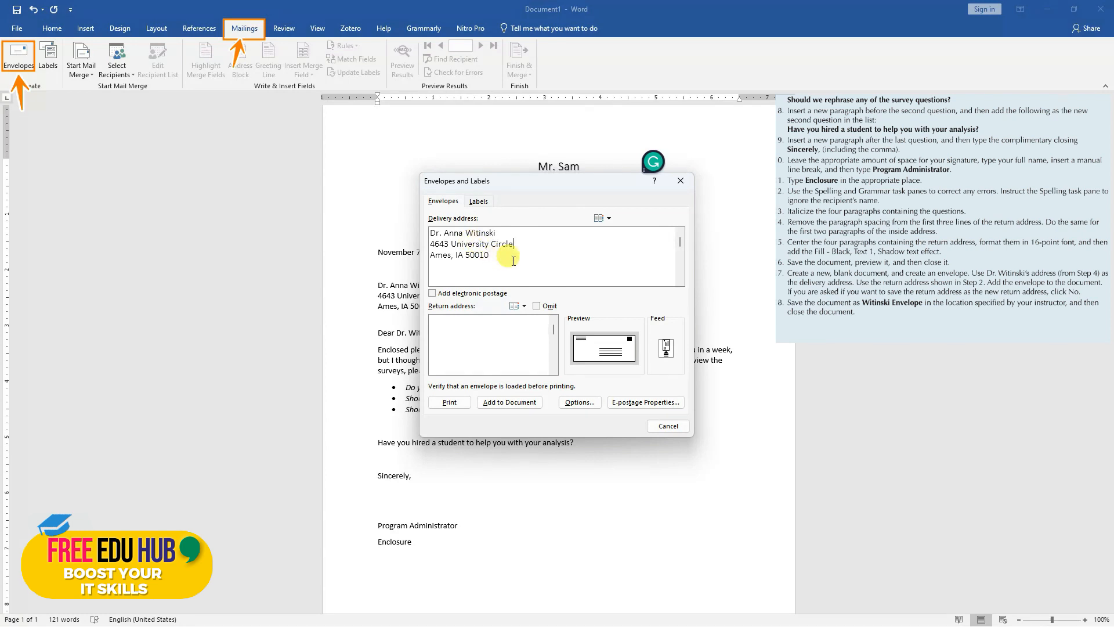
pyautogui.moveTo(516, 258); pyautogui.dragTo(445, 233)
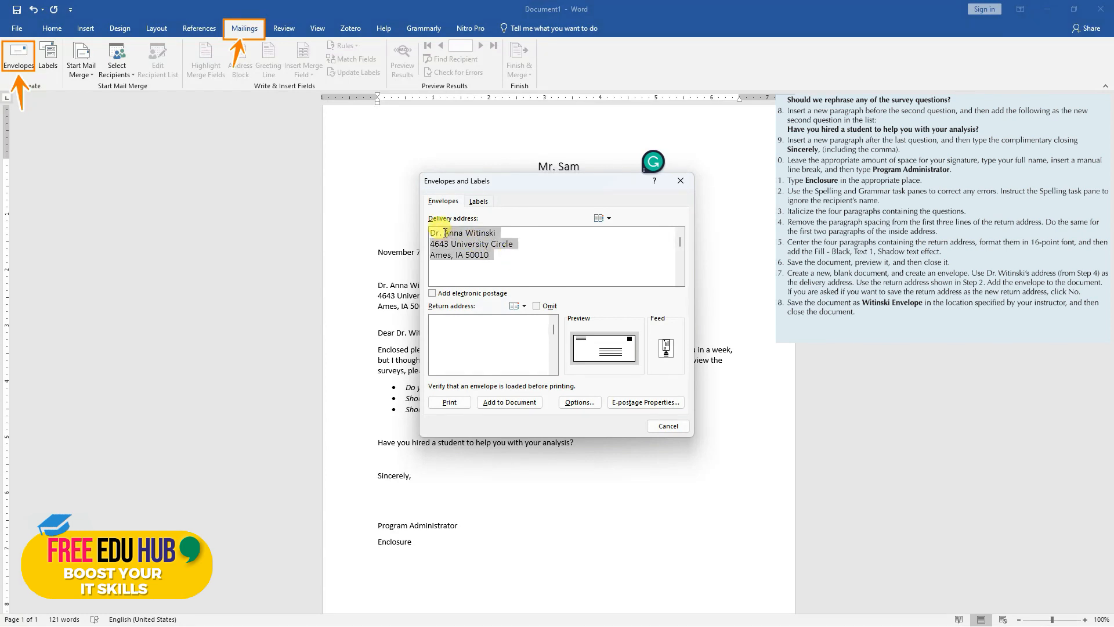
pyautogui.click(464, 329)
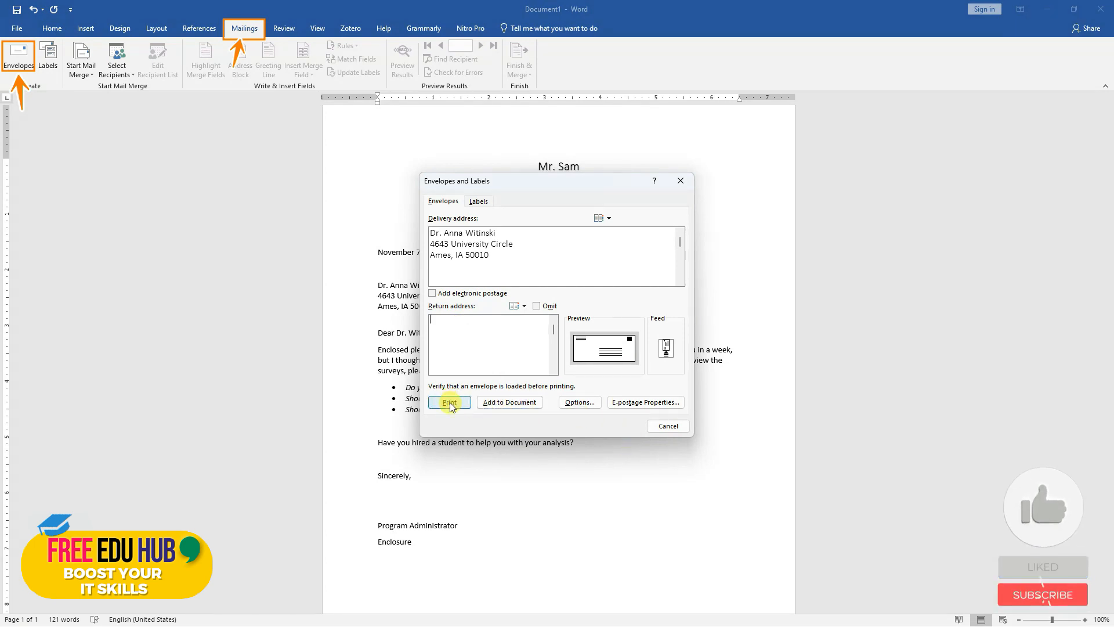
pyautogui.click(513, 402)
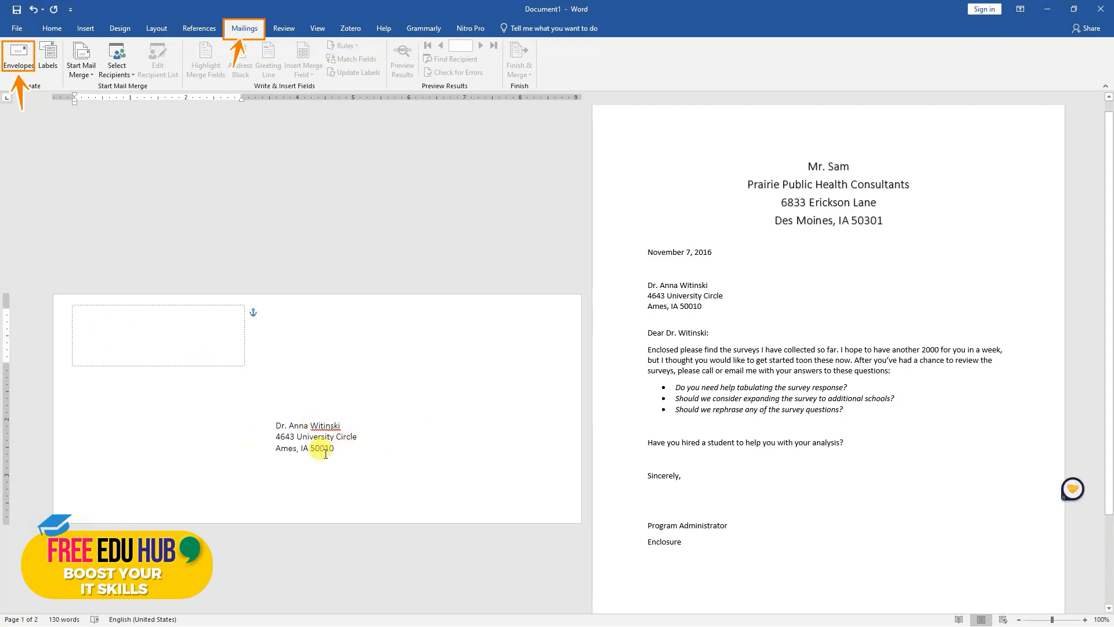
# Examine the envelope's return address area and delivery address alongside the letter page
pyautogui.click(118, 321)
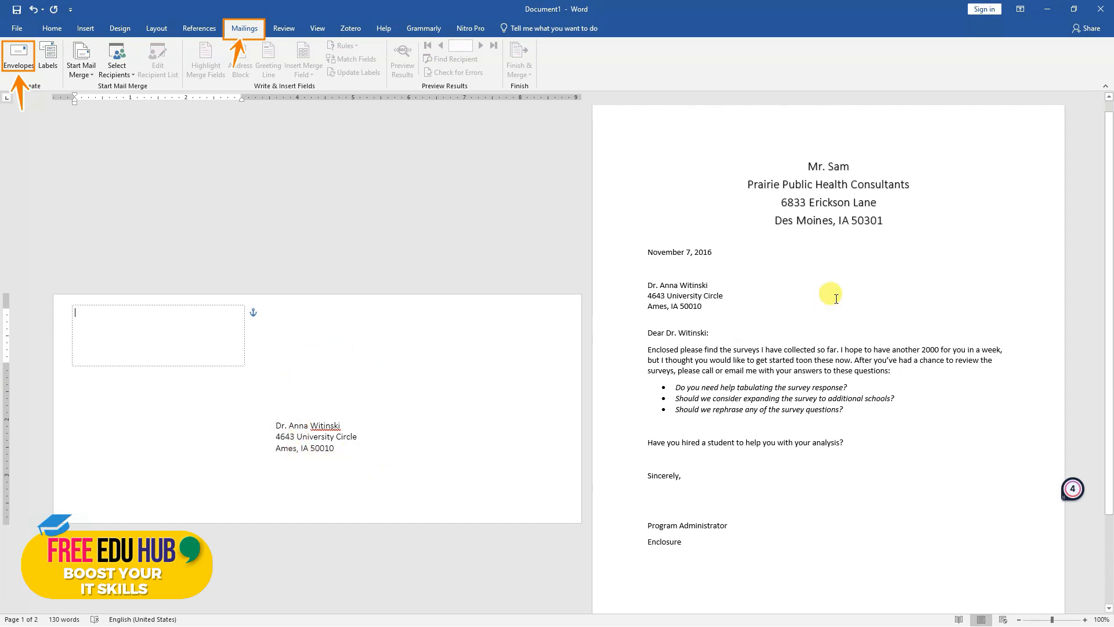
pyautogui.scroll(-3, 793, 366)
pyautogui.scroll(3, 800, 339)
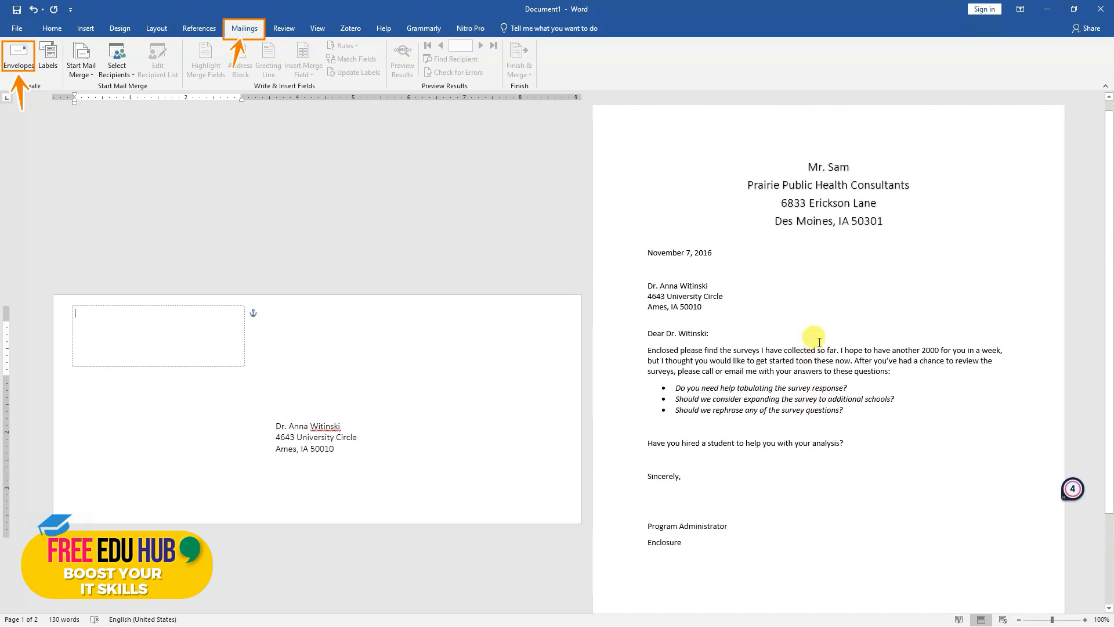
pyautogui.scroll(-3, 819, 341)
pyautogui.scroll(3, 819, 342)
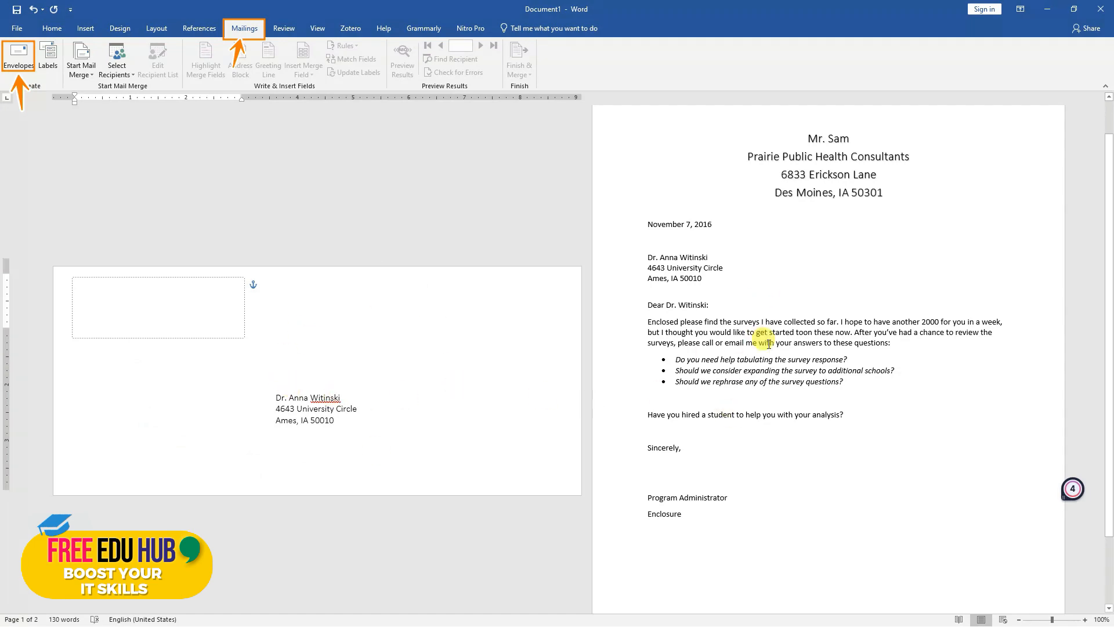
pyautogui.scroll(-3, 740, 390)
pyautogui.scroll(4, 742, 401)
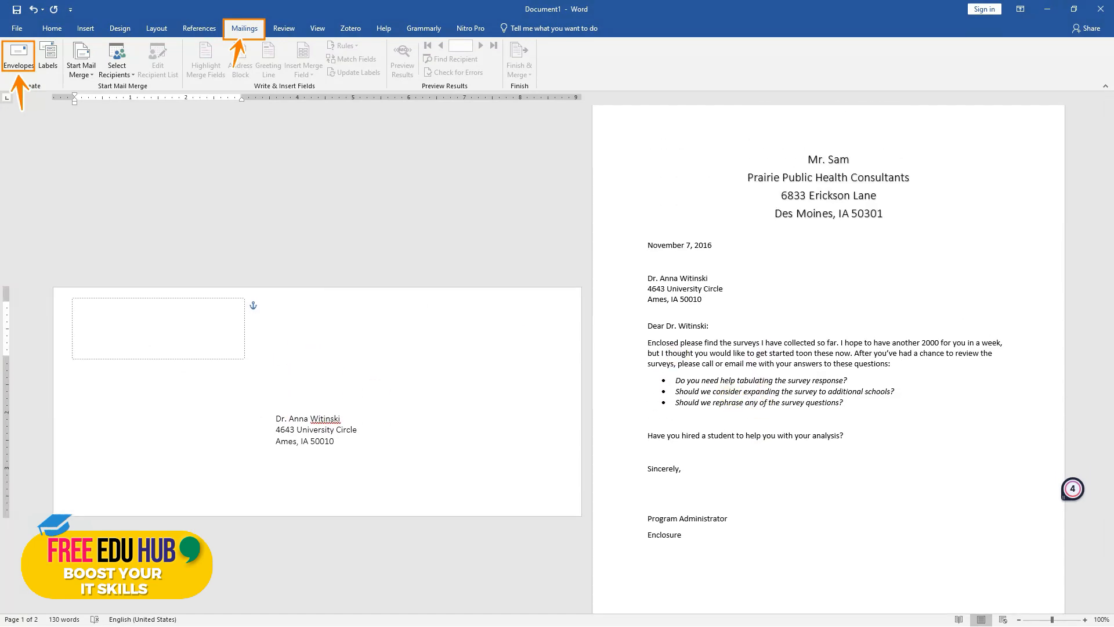